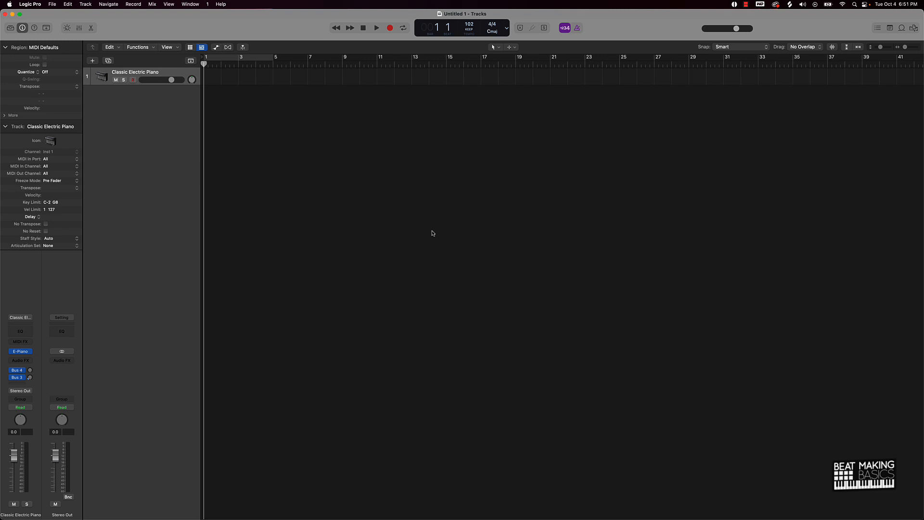
# - Create one new Software Instrument track using the Default Patch
pyautogui.click(92, 61)
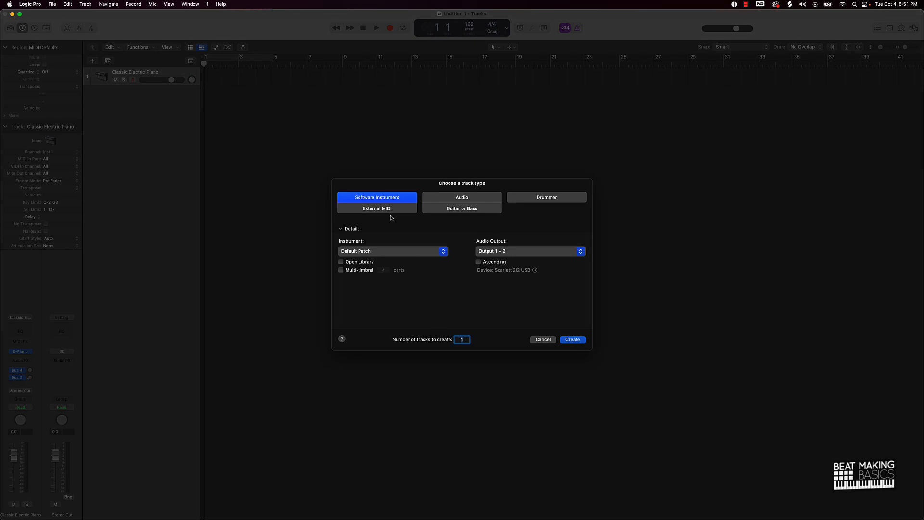
pyautogui.click(367, 200)
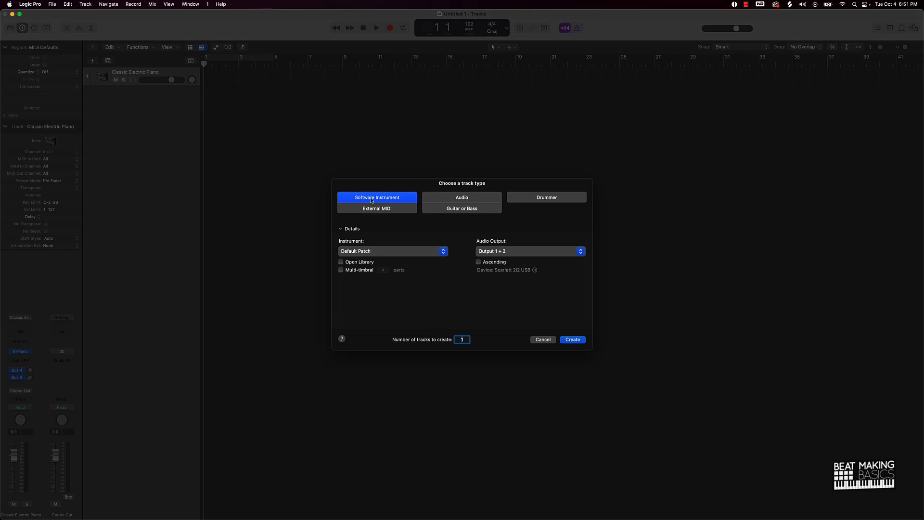
pyautogui.click(443, 198)
pyautogui.click(395, 201)
pyautogui.click(357, 251)
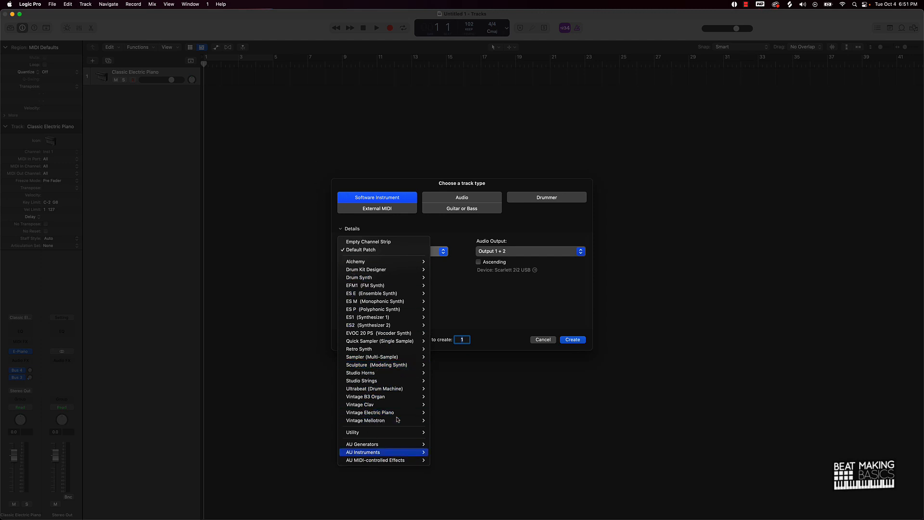
pyautogui.click(461, 225)
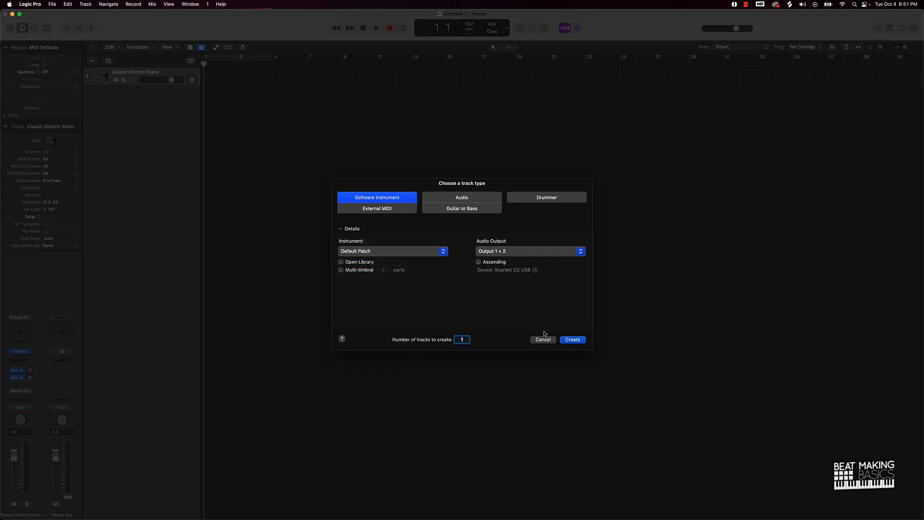
pyautogui.click(576, 344)
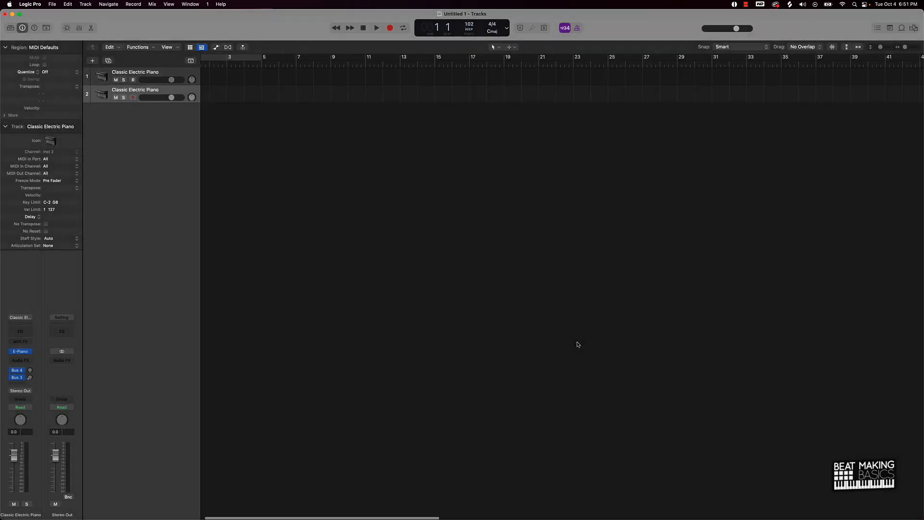
# - Load the Boesendorfer Grand Piano from the Library's Piano category onto the new track
pyautogui.click(10, 28)
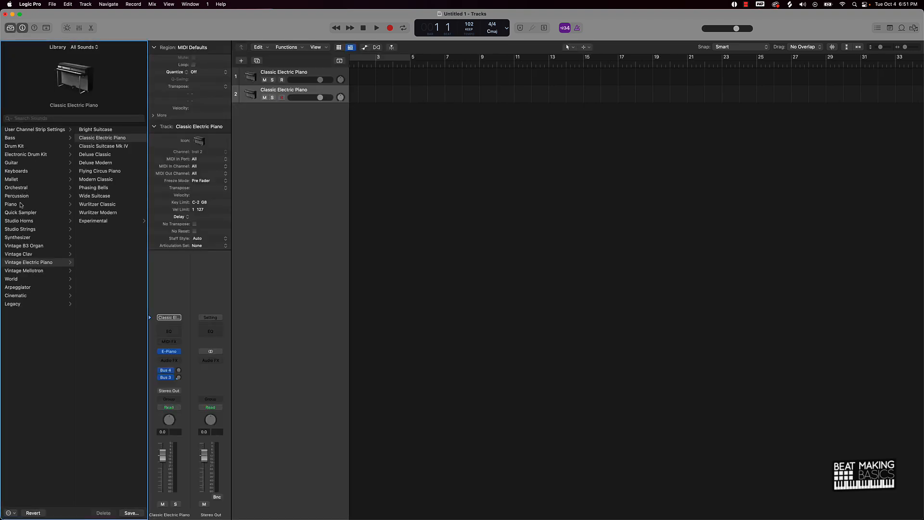
pyautogui.click(20, 204)
pyautogui.click(109, 130)
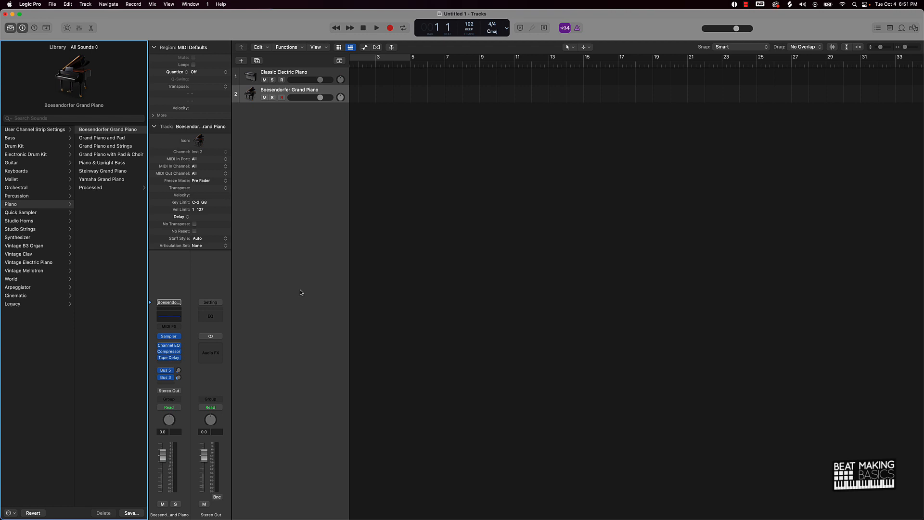
# - Show the on-screen piano keyboard instead of Musical Typing and place it over the empty arrangement
pyautogui.press('super+k')
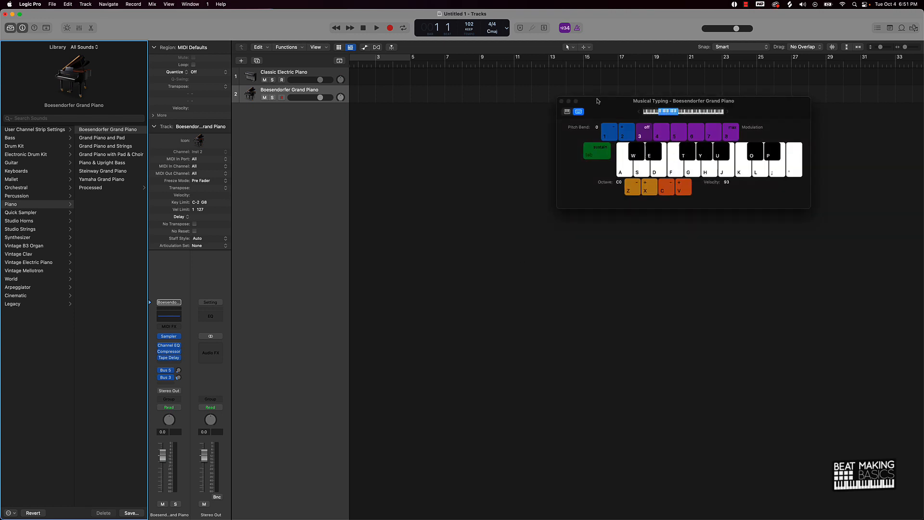
pyautogui.click(568, 111)
pyautogui.moveTo(620, 108); pyautogui.dragTo(415, 309)
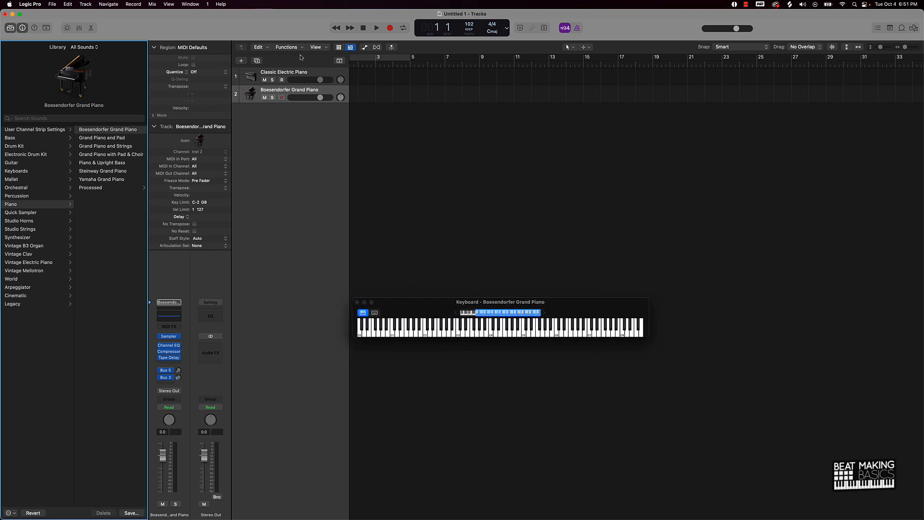
# - Delete the Classic Electric Piano track
pyautogui.click(313, 73)
pyautogui.press('super+BackSpace')
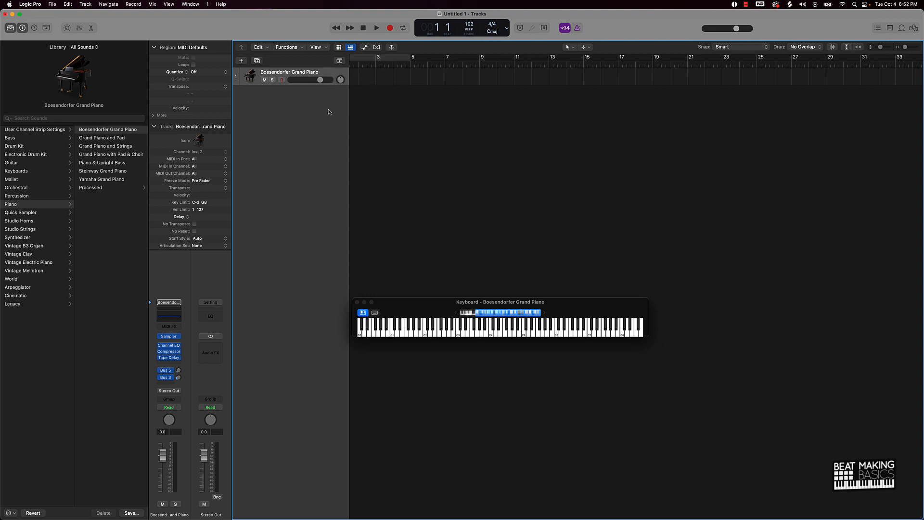
# - Show an enlarged editor pane with the Library and inspector hidden and the floating keyboard moved clear of it
pyautogui.click(90, 28)
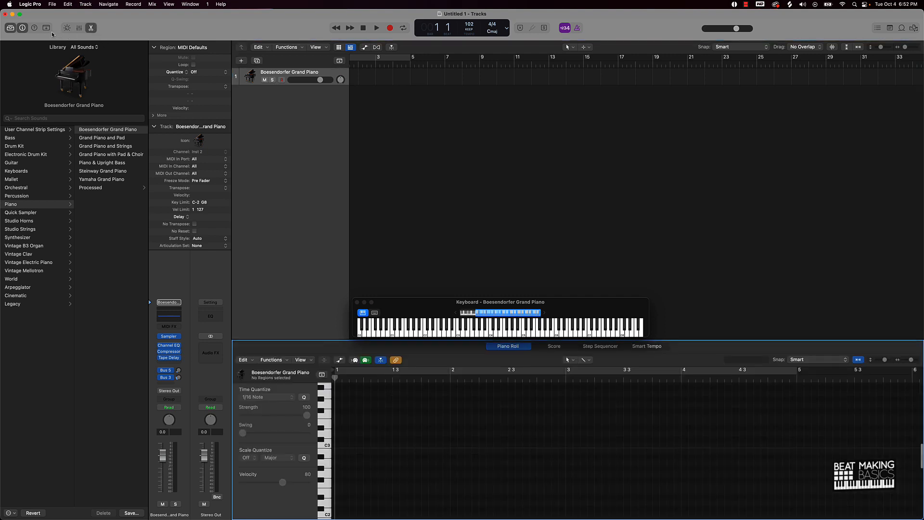
pyautogui.click(12, 29)
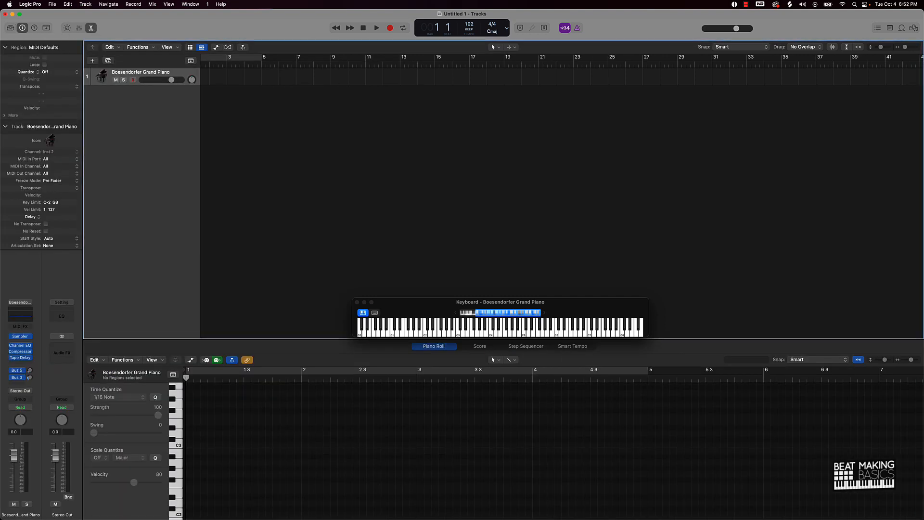
pyautogui.click(22, 28)
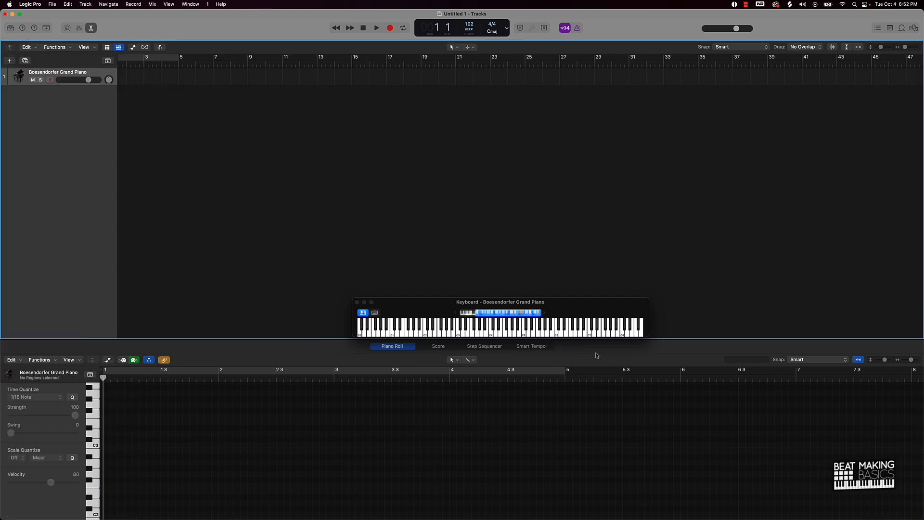
pyautogui.moveTo(558, 302); pyautogui.dragTo(532, 186)
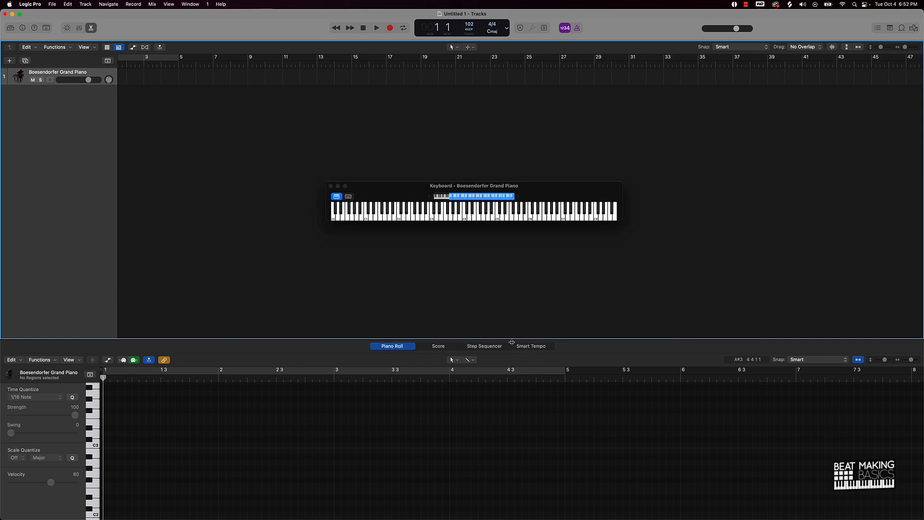
pyautogui.moveTo(513, 339); pyautogui.dragTo(505, 253)
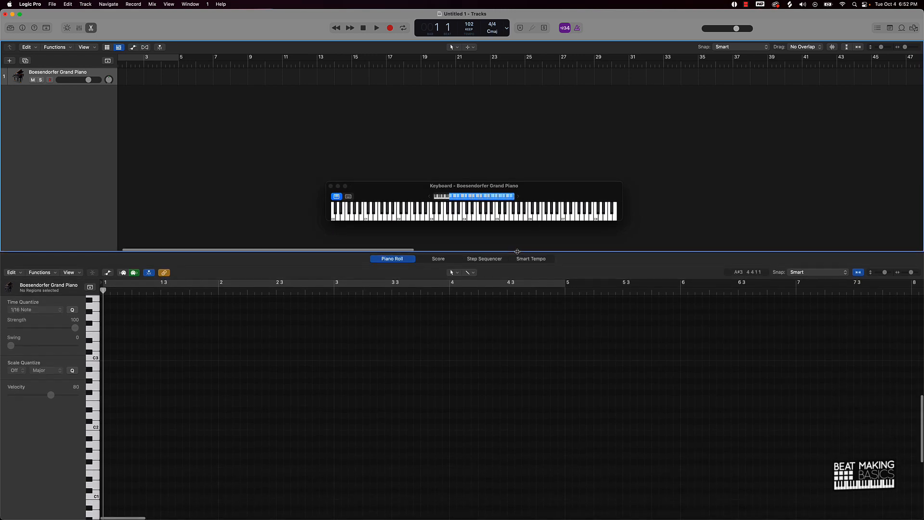
# - Switch the editor to the Step Sequencer and set its pattern key to F♯ with the Japanese scale
pyautogui.click(499, 260)
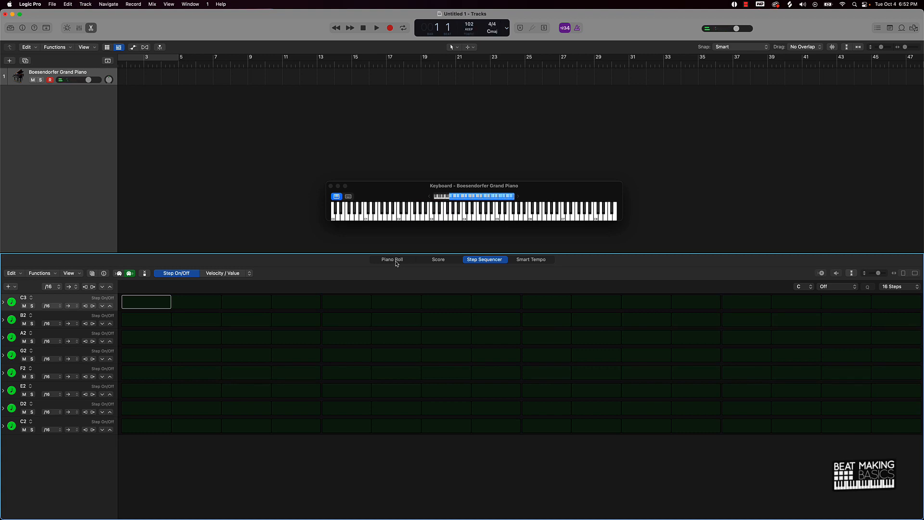
pyautogui.click(392, 260)
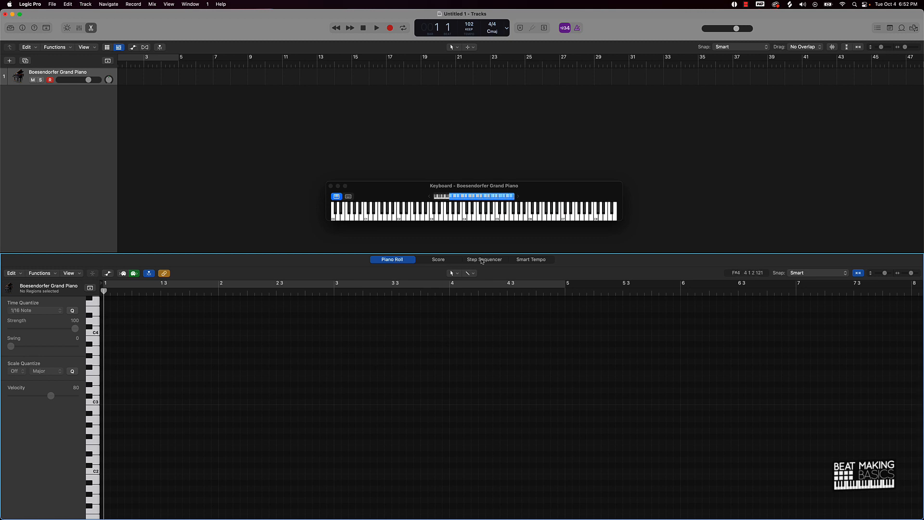
pyautogui.click(479, 262)
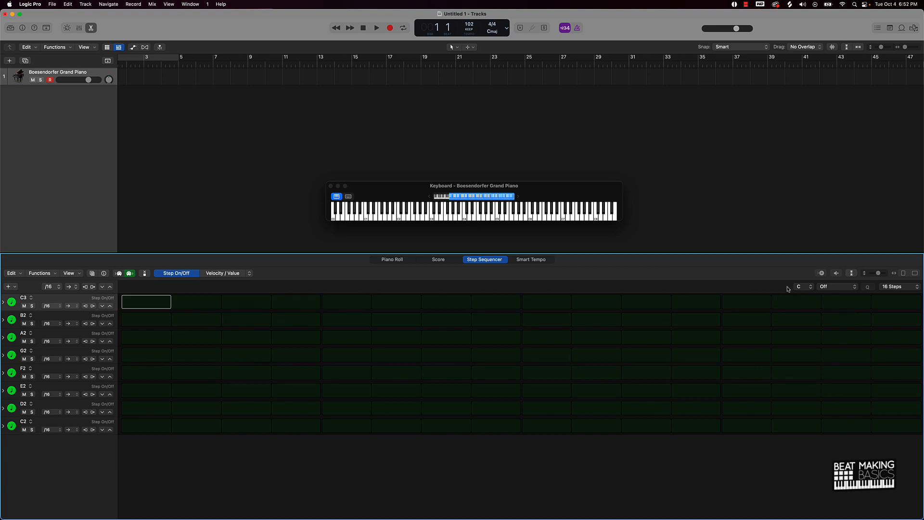
pyautogui.click(801, 288)
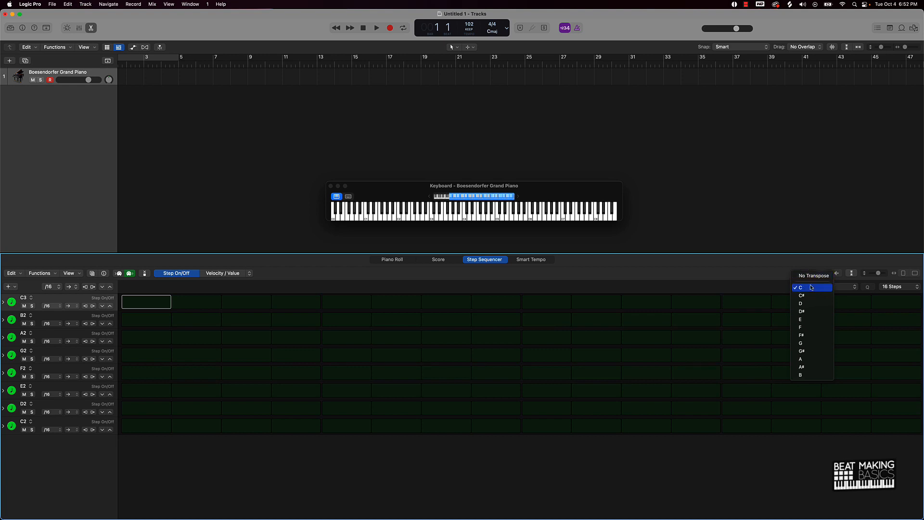
pyautogui.click(808, 337)
pyautogui.click(835, 288)
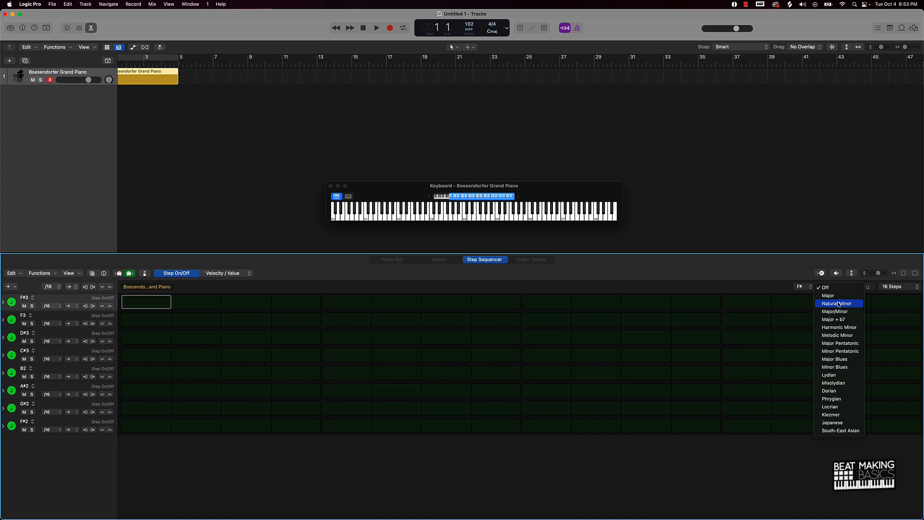
pyautogui.click(834, 422)
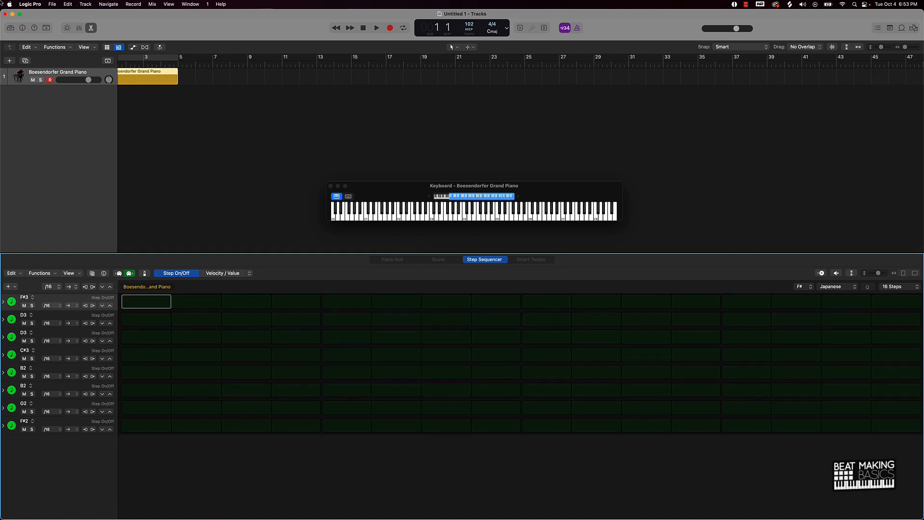
# - Turn on cycle playback from bar 1 to bar 5 and set the pattern length to 64 Steps
pyautogui.hscroll(-2, 163, 68)
pyautogui.click(163, 56)
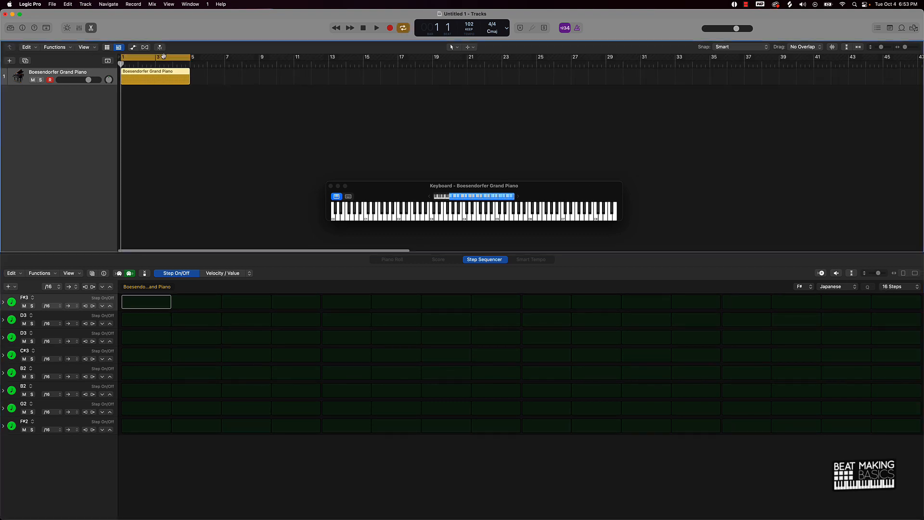
pyautogui.click(894, 288)
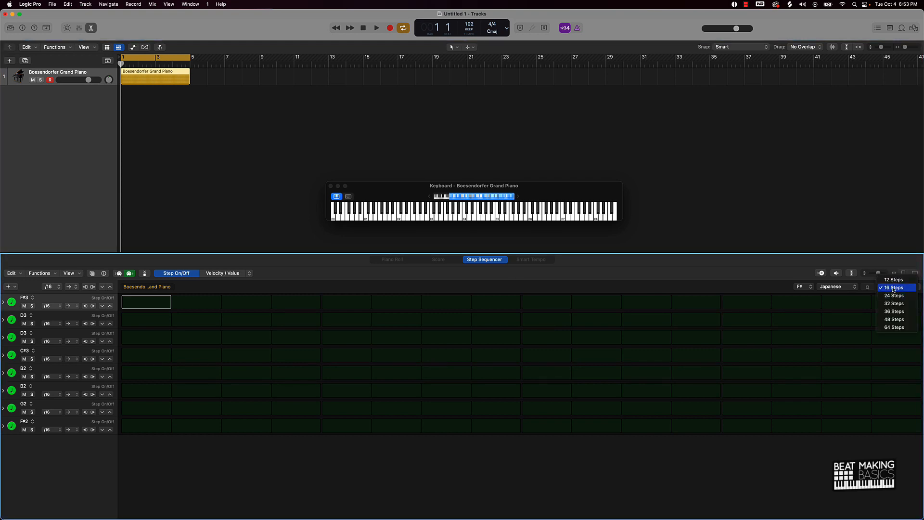
pyautogui.click(895, 328)
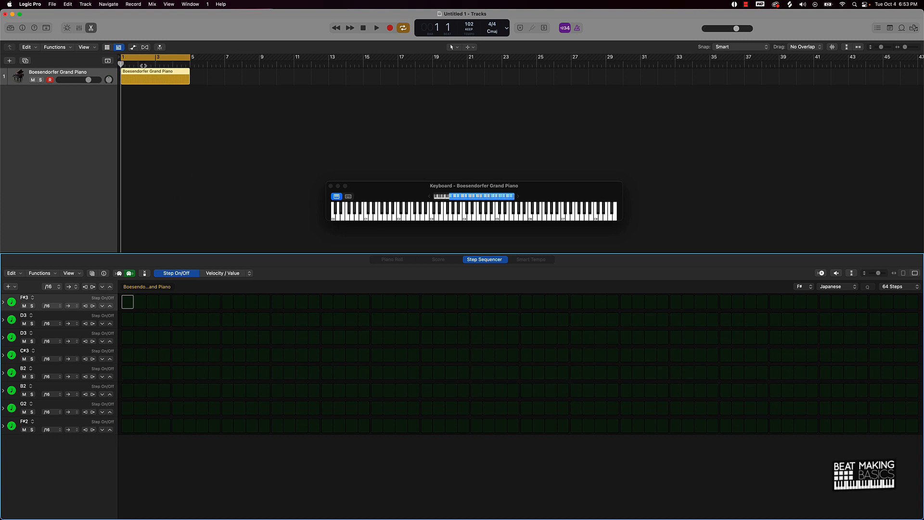
# - Fill the first bar with F♯3 on step 1, the lower D3 row on step 5, G2 on step 9 and C♯3 on step 13
pyautogui.click(127, 302)
pyautogui.click(177, 336)
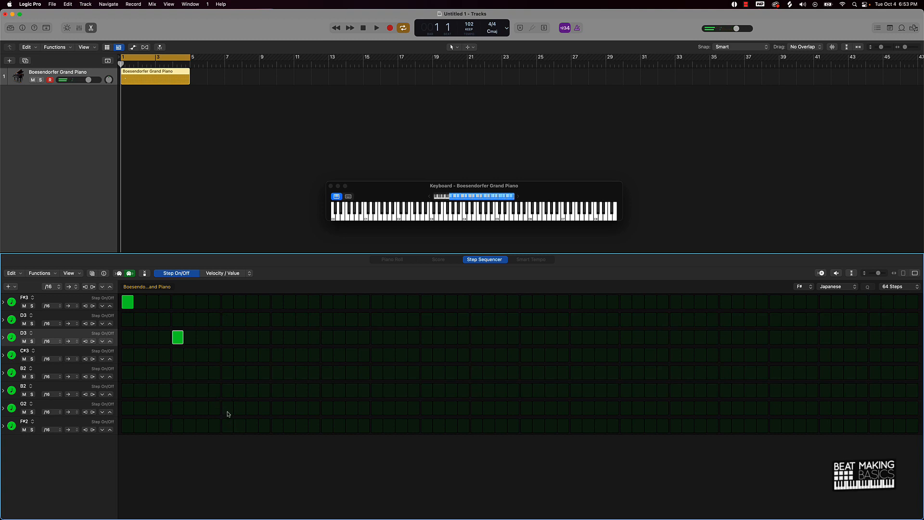
pyautogui.click(227, 408)
pyautogui.click(277, 356)
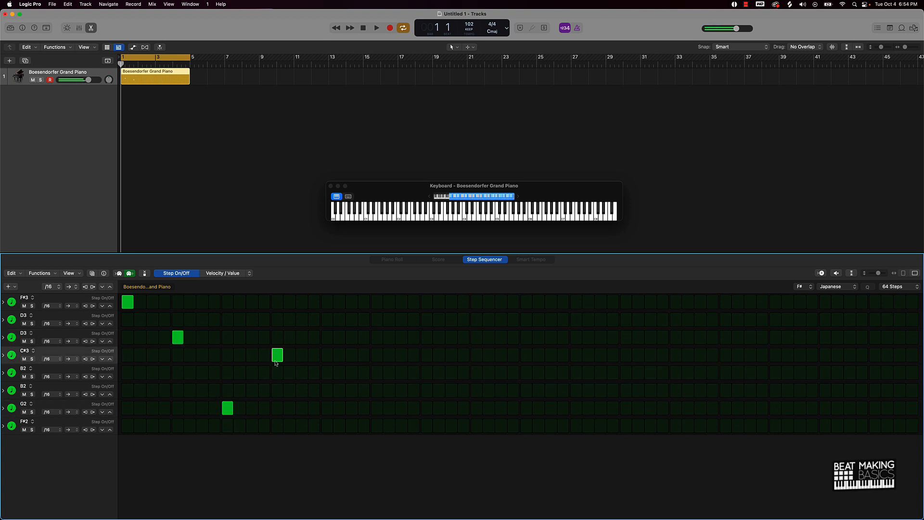
# - Fill the second bar with F♯2 on step 17, the upper B2 row on step 21, G2 on step 25 and C♯3 on step 29
pyautogui.click(322, 426)
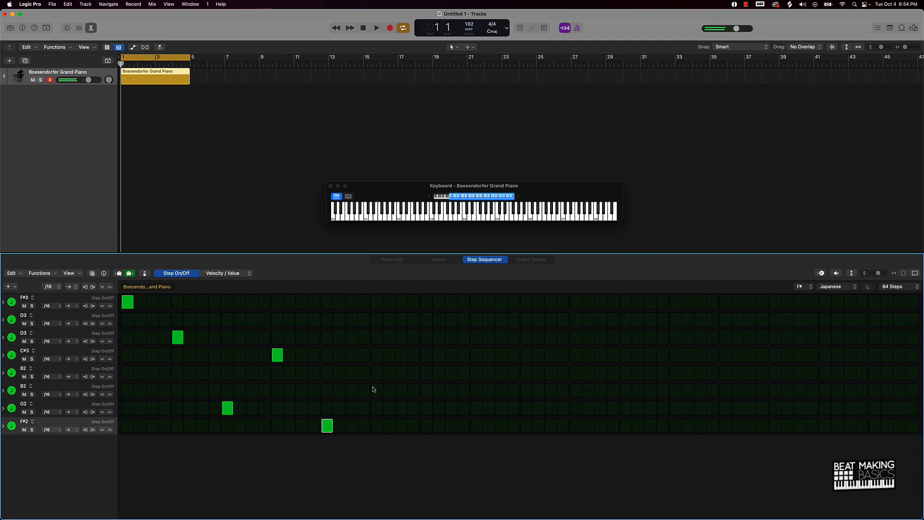
pyautogui.click(376, 375)
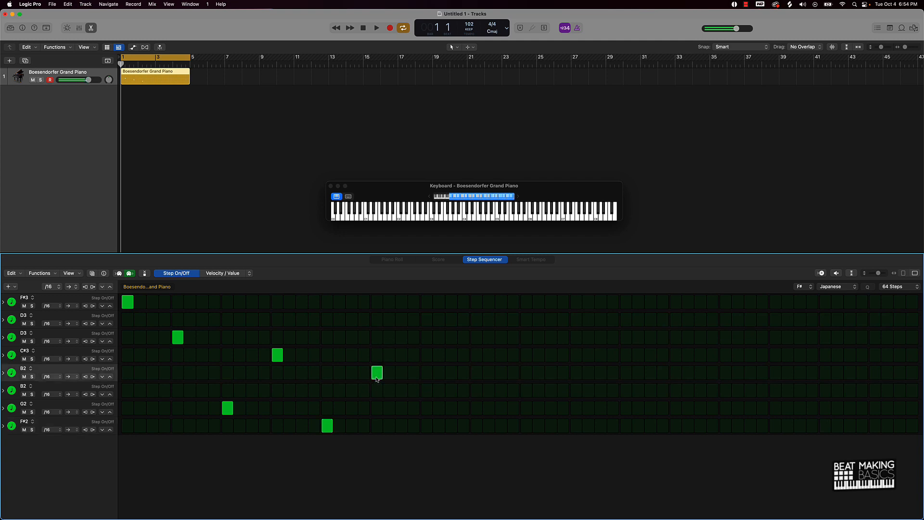
pyautogui.click(427, 408)
pyautogui.click(475, 338)
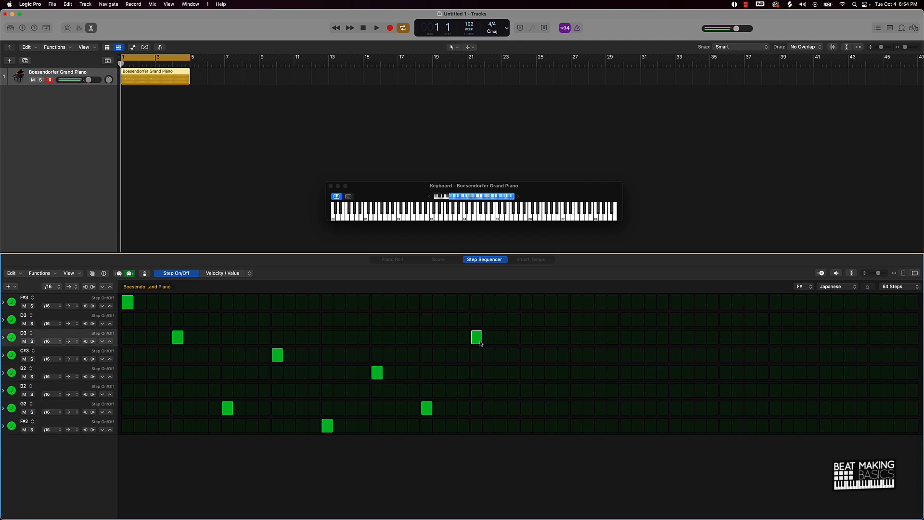
pyautogui.click(476, 338)
pyautogui.click(476, 354)
# - Fill the third bar with F♯2 on step 33, the upper B2 row on step 37, G2 on step 41 and C♯3 on step 45
pyautogui.click(526, 426)
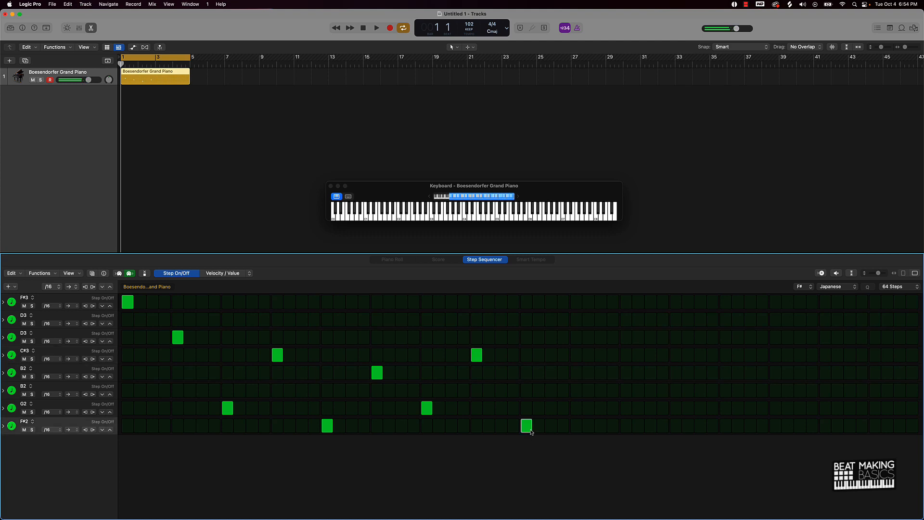
pyautogui.click(576, 373)
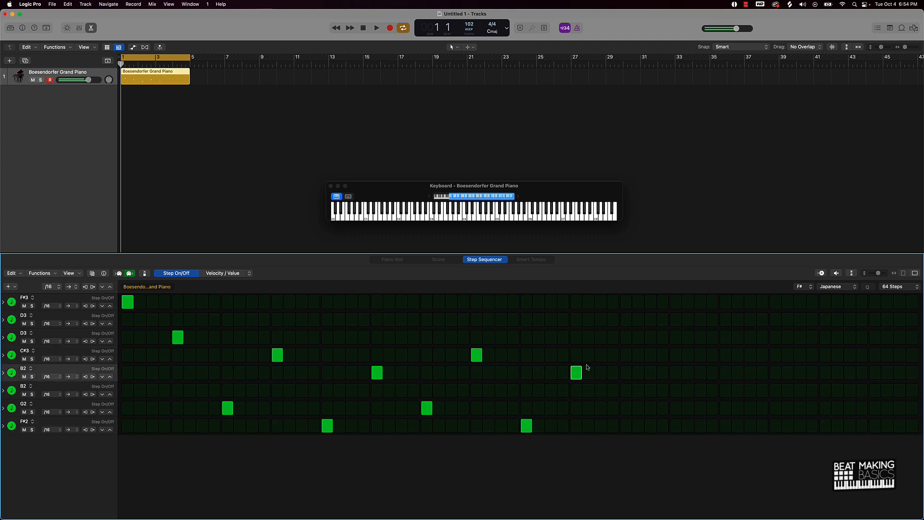
pyautogui.click(626, 408)
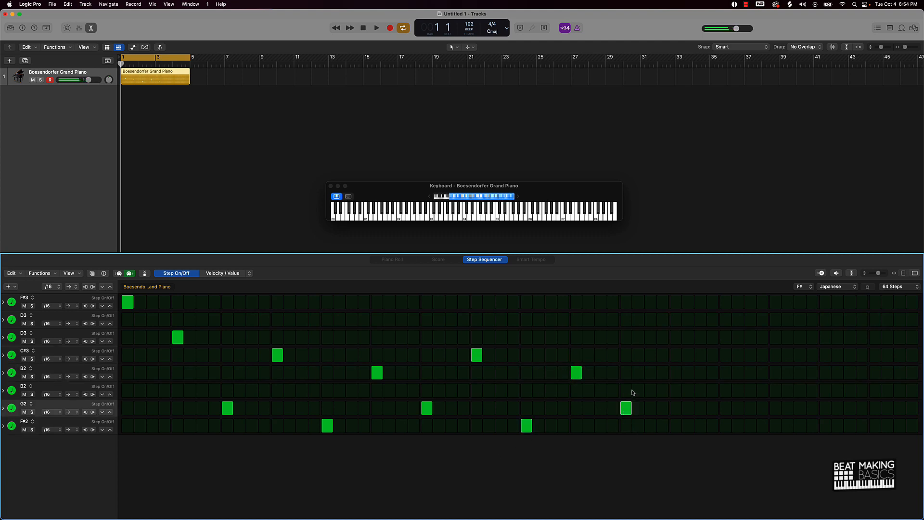
pyautogui.click(676, 355)
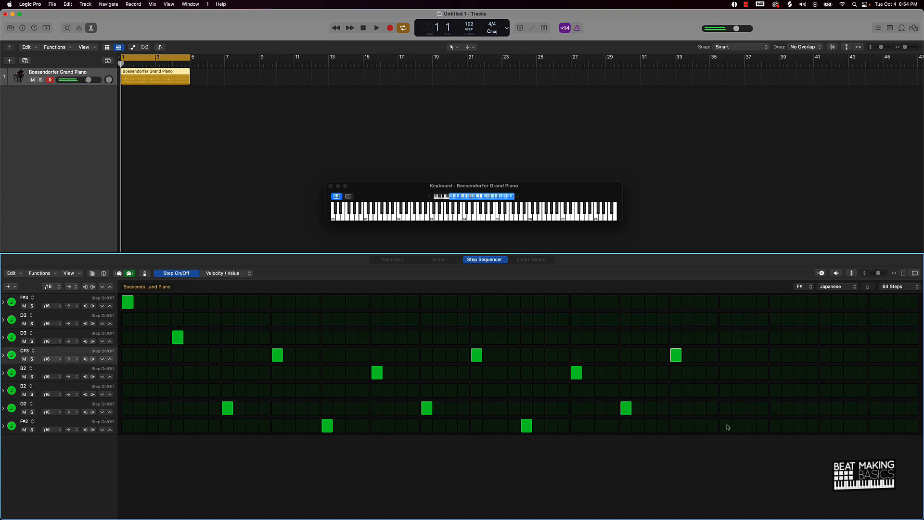
# - Fill the fourth bar with the upper D3 row on step 49, the upper B2 row on step 53, G2 on step 57 and F♯2 on step 61
pyautogui.click(725, 320)
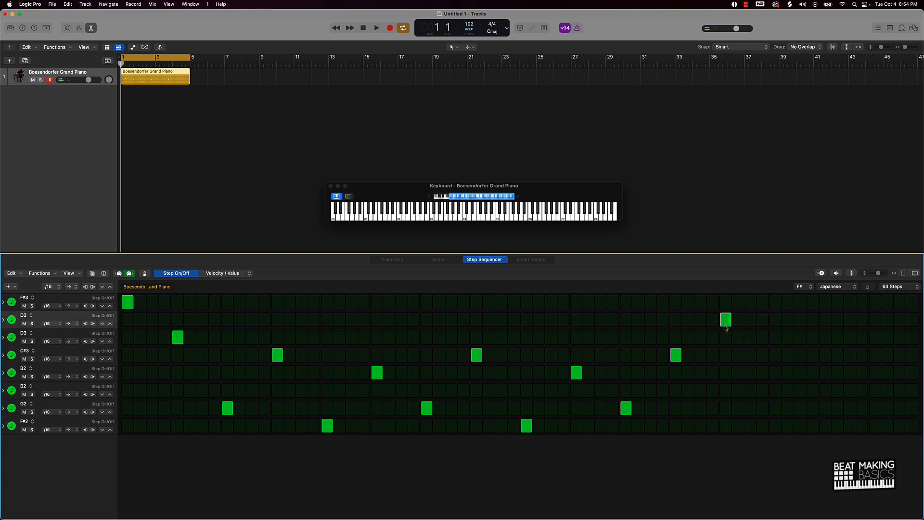
pyautogui.click(775, 355)
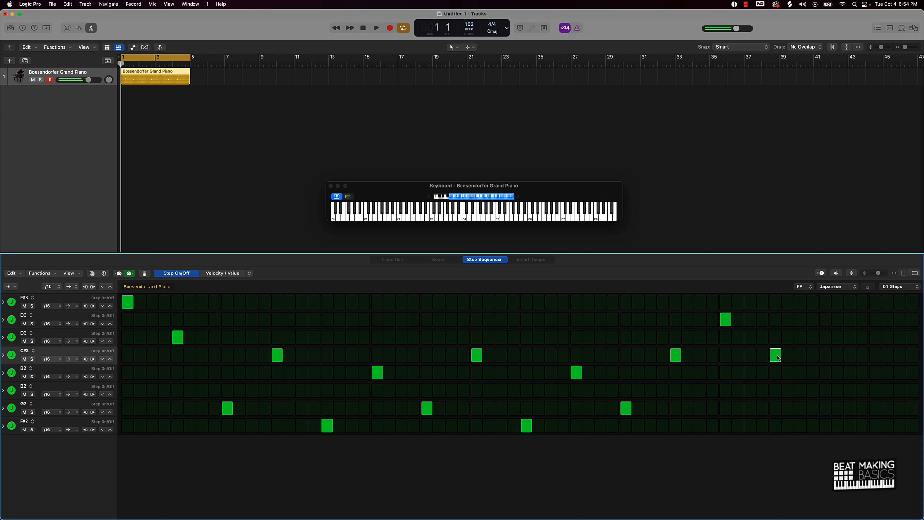
pyautogui.click(776, 356)
pyautogui.click(777, 374)
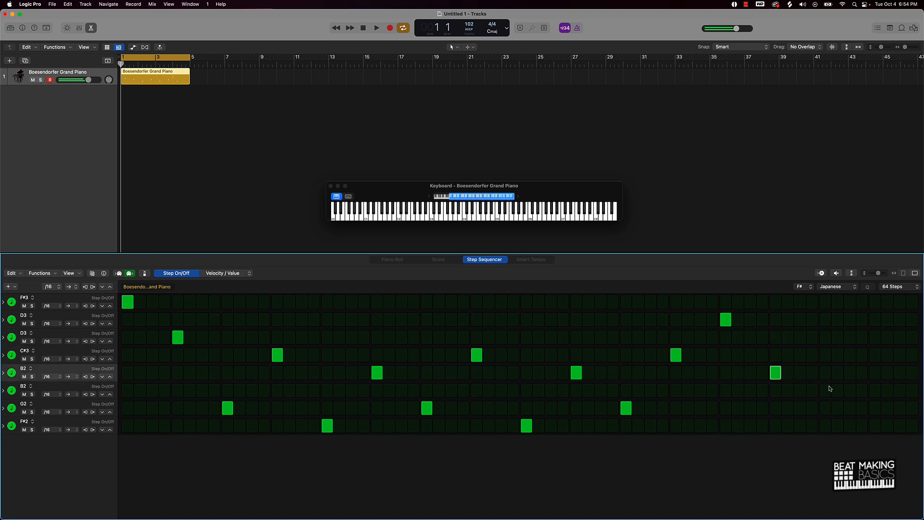
pyautogui.click(825, 408)
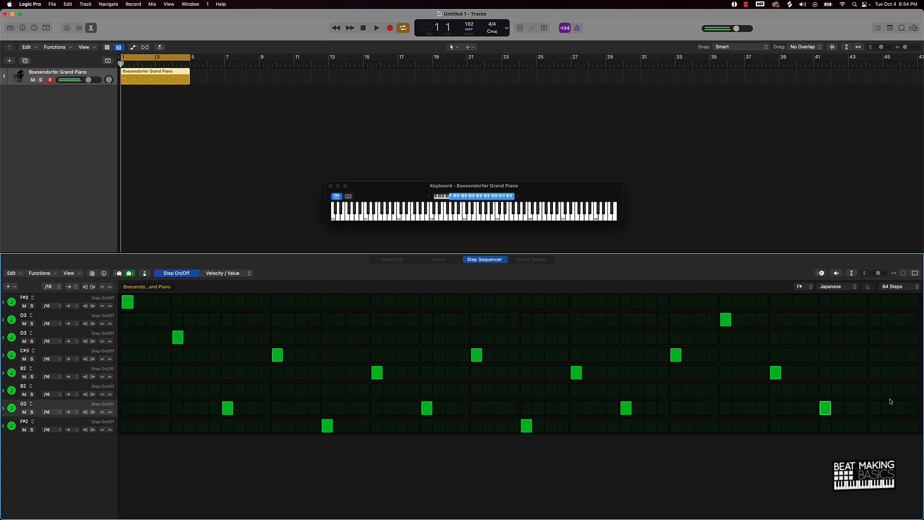
pyautogui.click(875, 425)
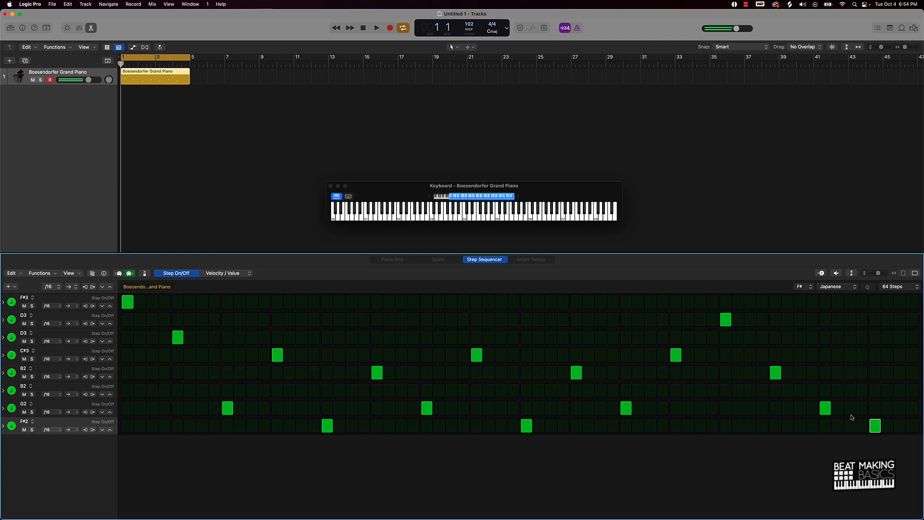
# - Play the four-bar piano pattern and listen to how its last bar fits the melody
pyautogui.click(456, 142)
pyautogui.click(131, 73)
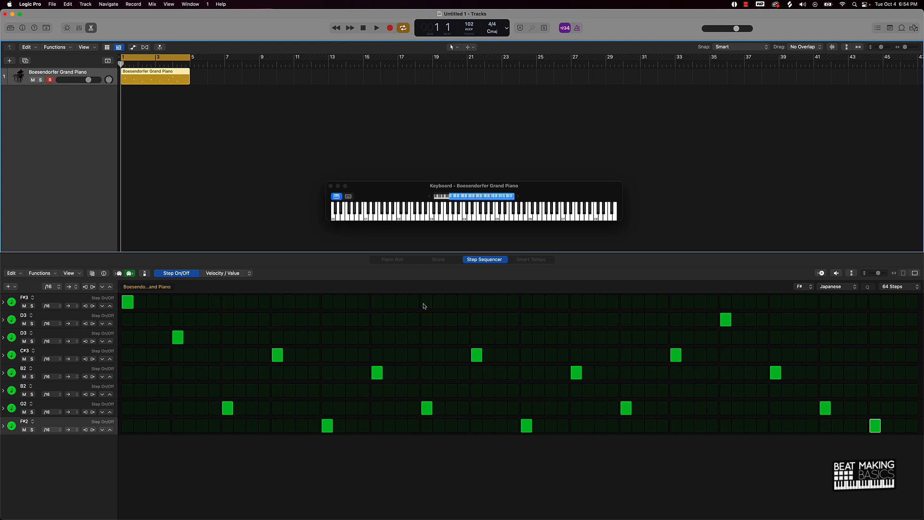
pyautogui.press('space')
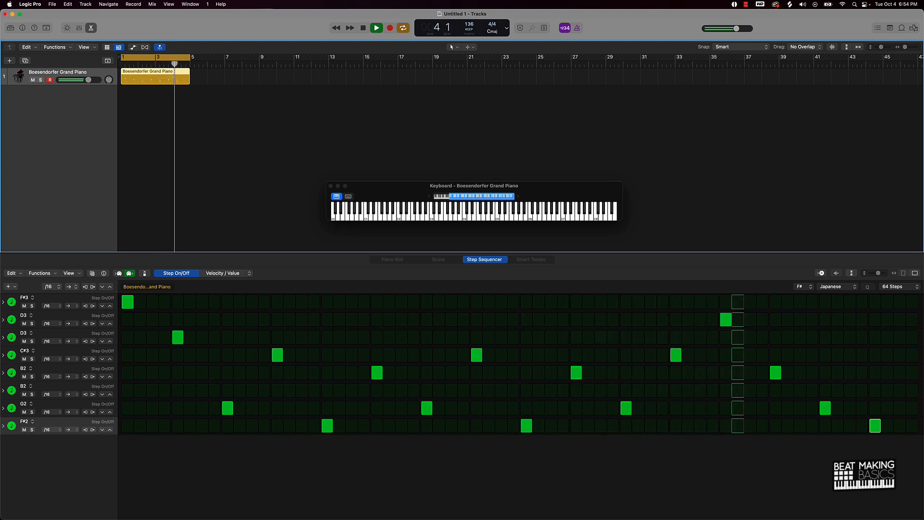
pyautogui.press('space')
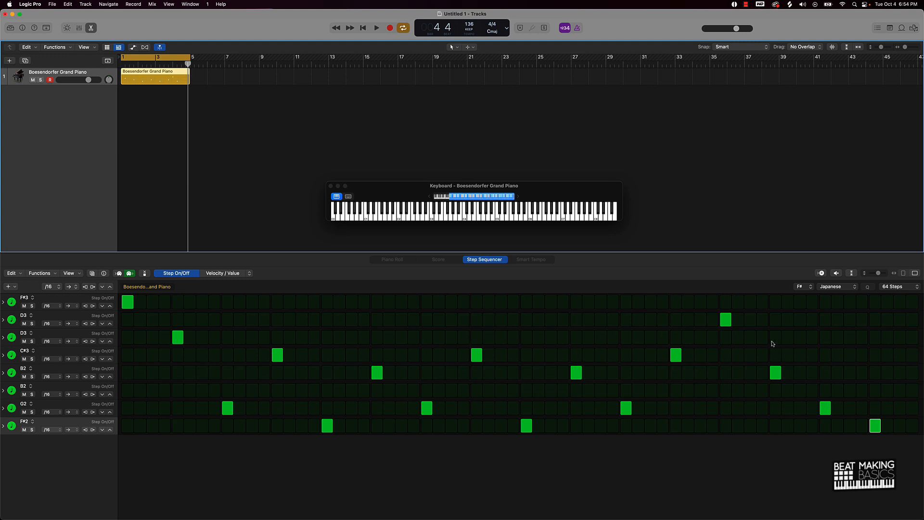
pyautogui.press('space')
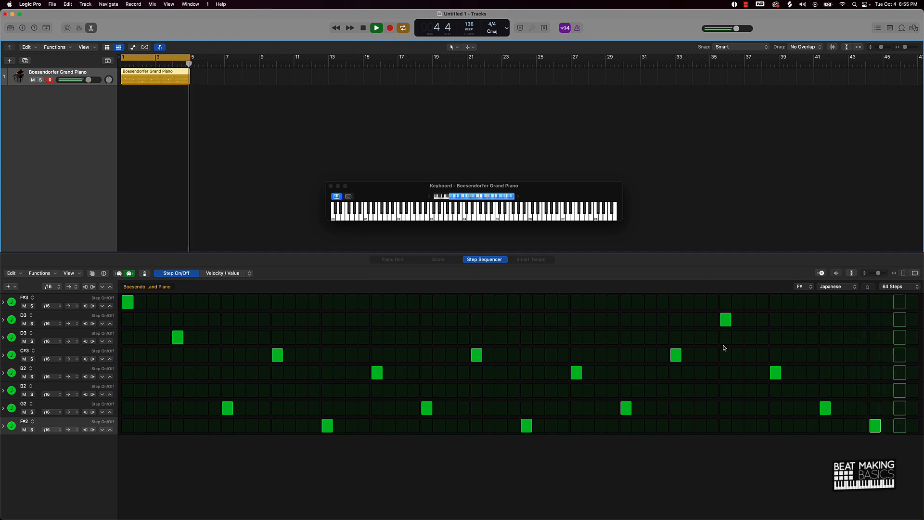
pyautogui.press('space')
# - Change the fourth bar's step 49 note to the upper B2 row and its step 53 note to F♯2
pyautogui.click(725, 319)
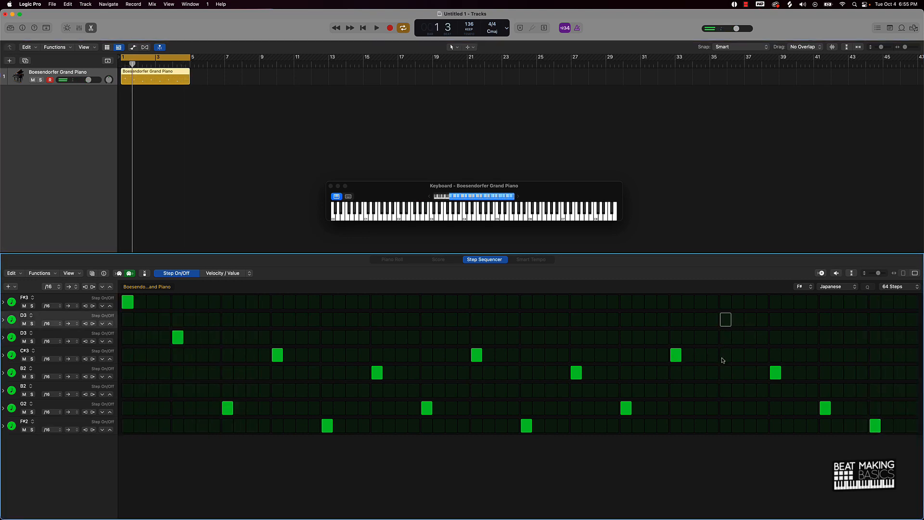
pyautogui.click(725, 373)
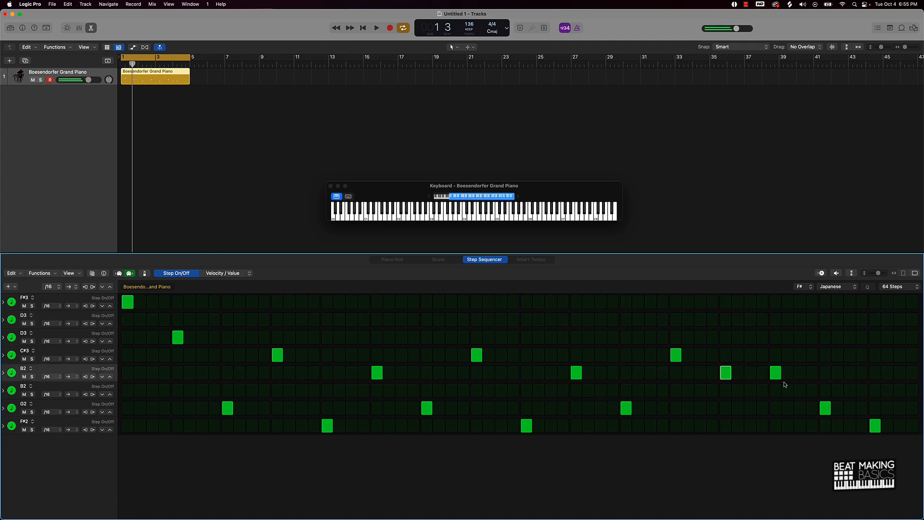
pyautogui.click(776, 424)
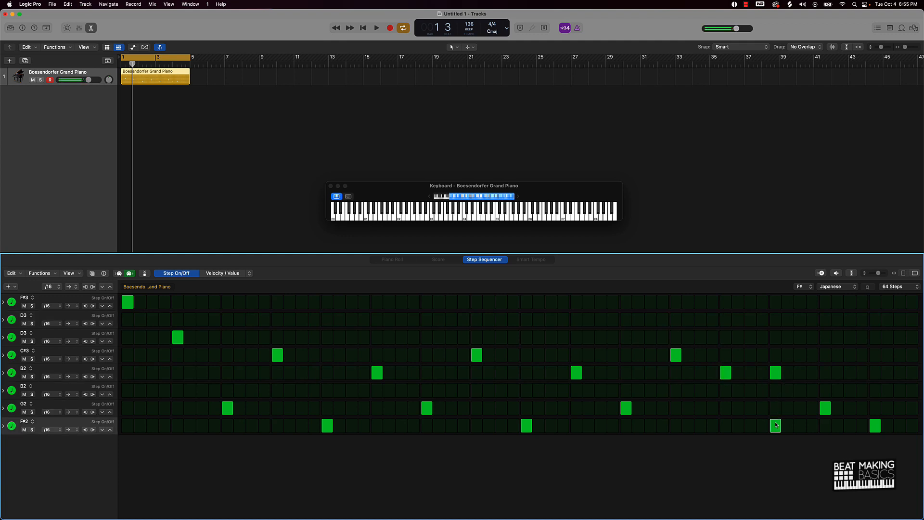
pyautogui.click(778, 376)
# - Change the fourth bar's step 57 note to C♯3 and its step 61 note to G2
pyautogui.click(827, 412)
pyautogui.click(827, 409)
pyautogui.click(826, 373)
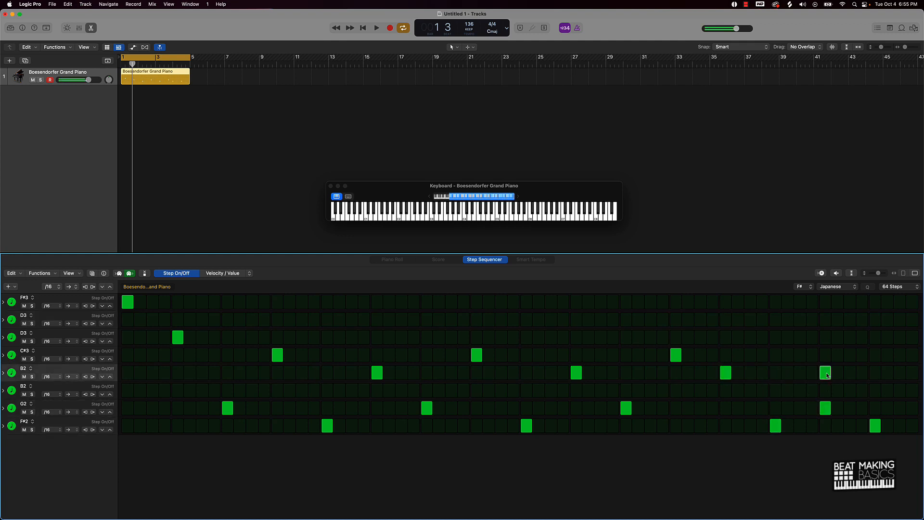
pyautogui.click(826, 408)
pyautogui.click(824, 357)
pyautogui.click(824, 372)
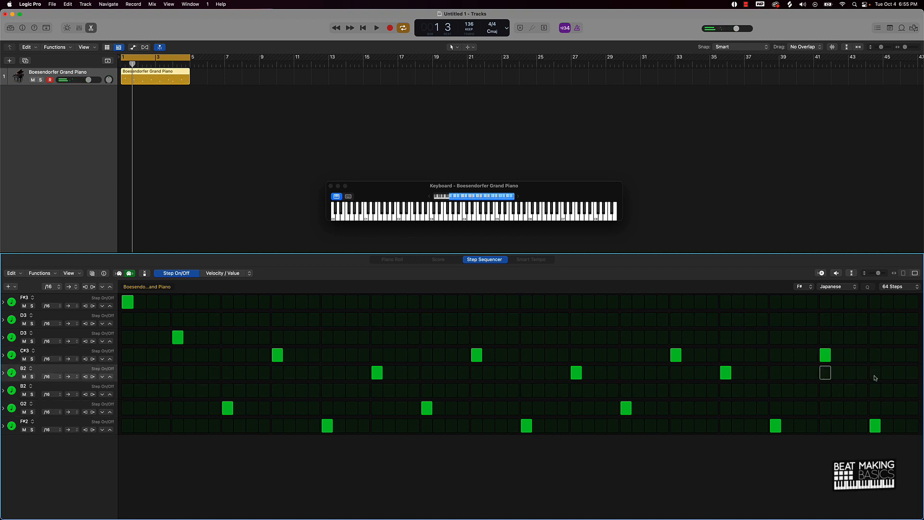
pyautogui.click(875, 377)
pyautogui.click(874, 377)
pyautogui.click(877, 391)
pyautogui.click(877, 391)
pyautogui.click(876, 411)
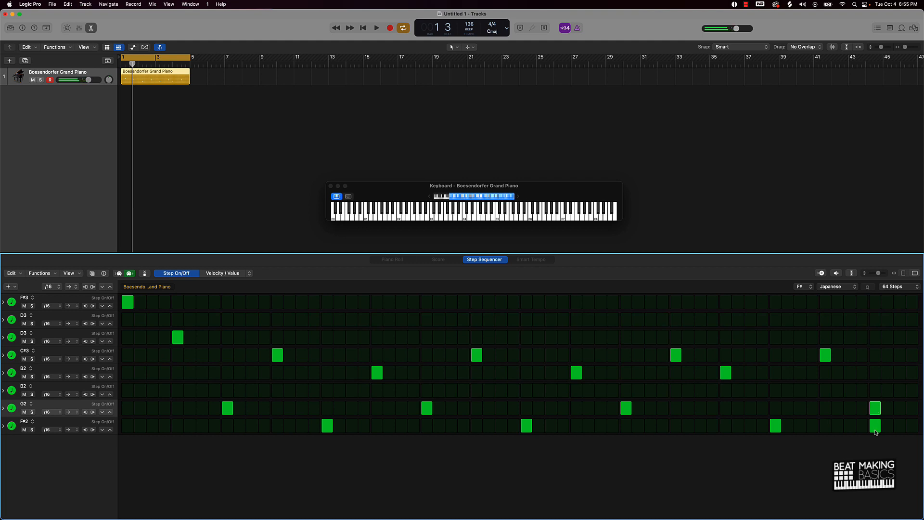
pyautogui.click(874, 427)
# - Audition the pattern, then change step 49 to G2 and step 53 to the upper B2 row
pyautogui.press('space')
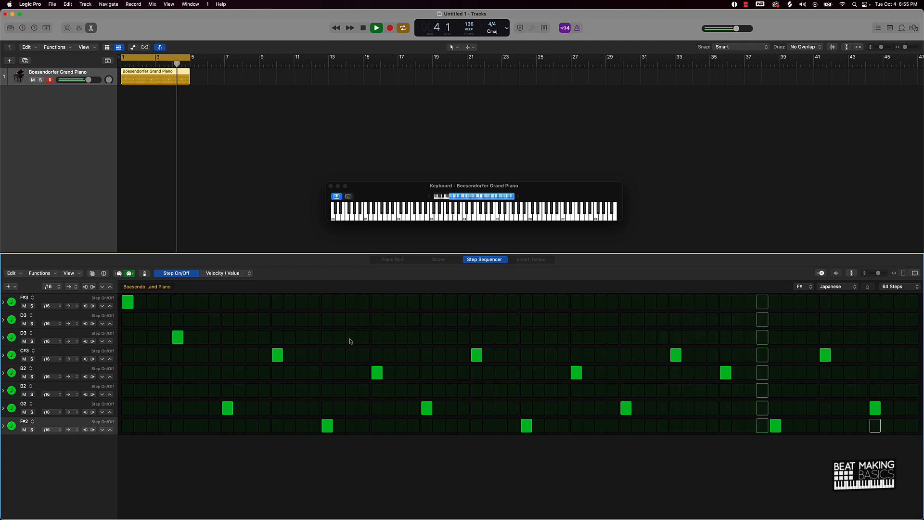
pyautogui.press('space')
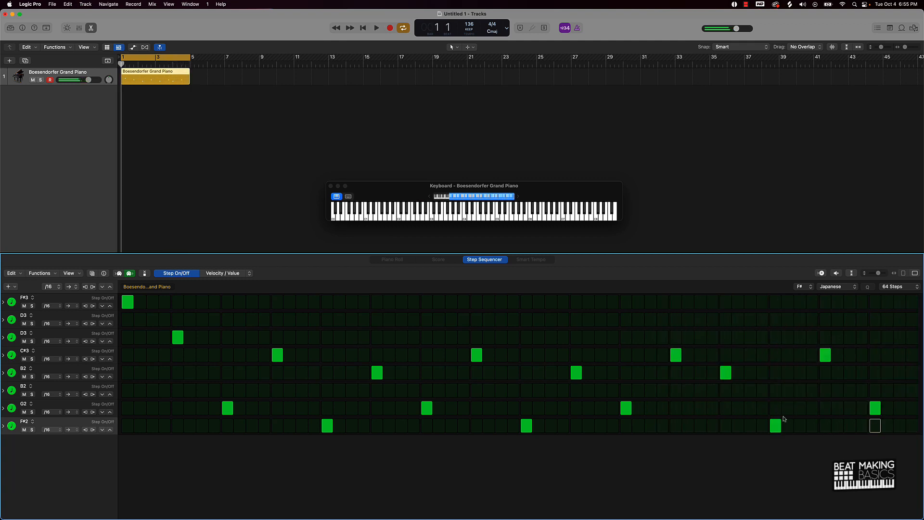
pyautogui.click(723, 377)
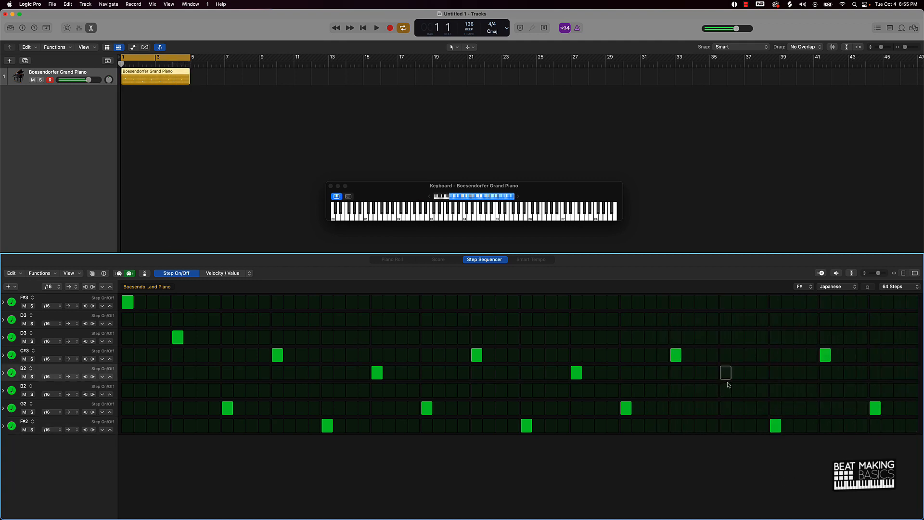
pyautogui.click(725, 410)
pyautogui.click(773, 424)
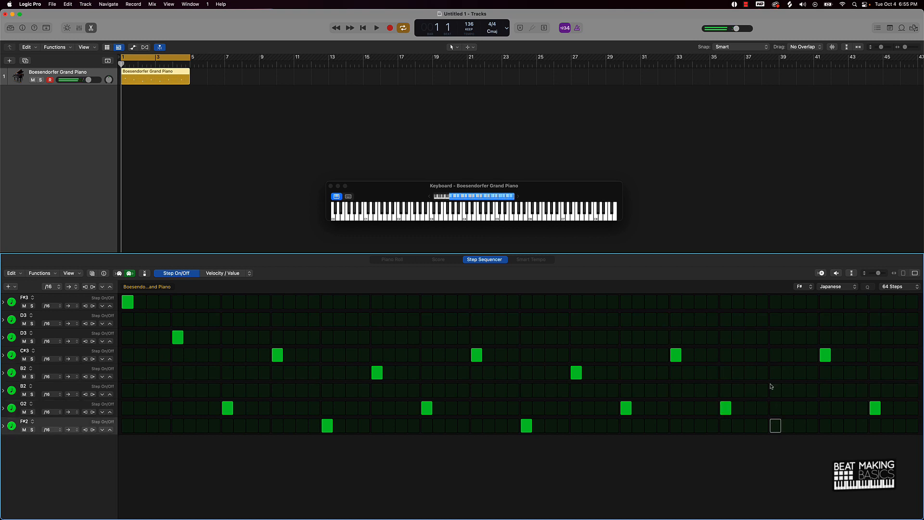
pyautogui.click(775, 376)
# - Audition the pattern, then change step 49 to F♯2, step 57 to G2 and step 61 to F♯2
pyautogui.press('space')
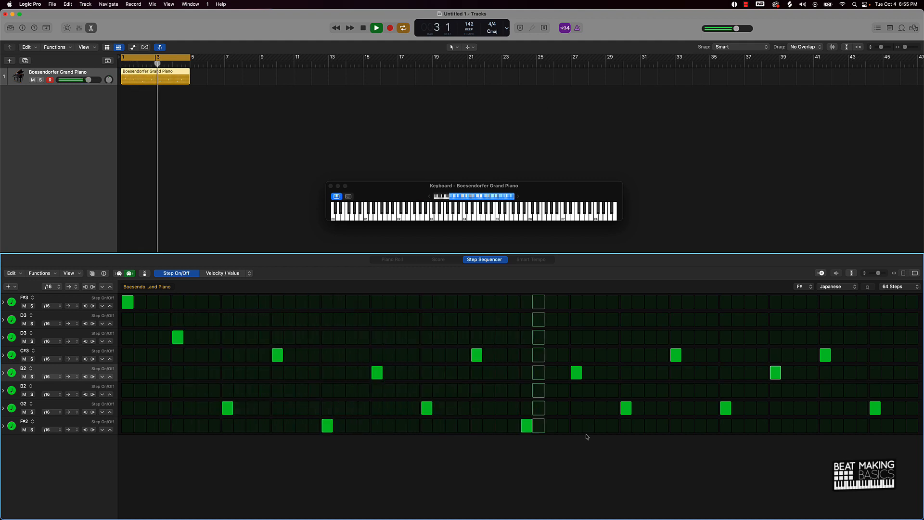
pyautogui.press('space')
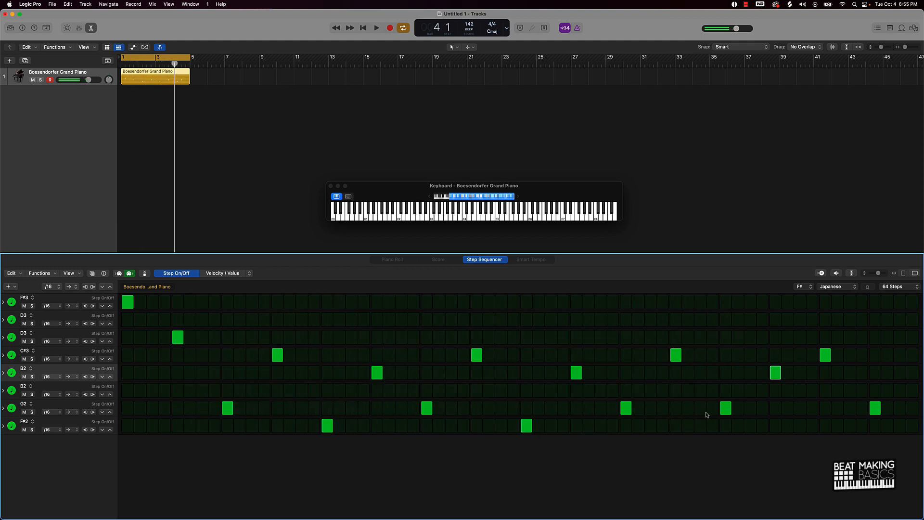
pyautogui.click(725, 425)
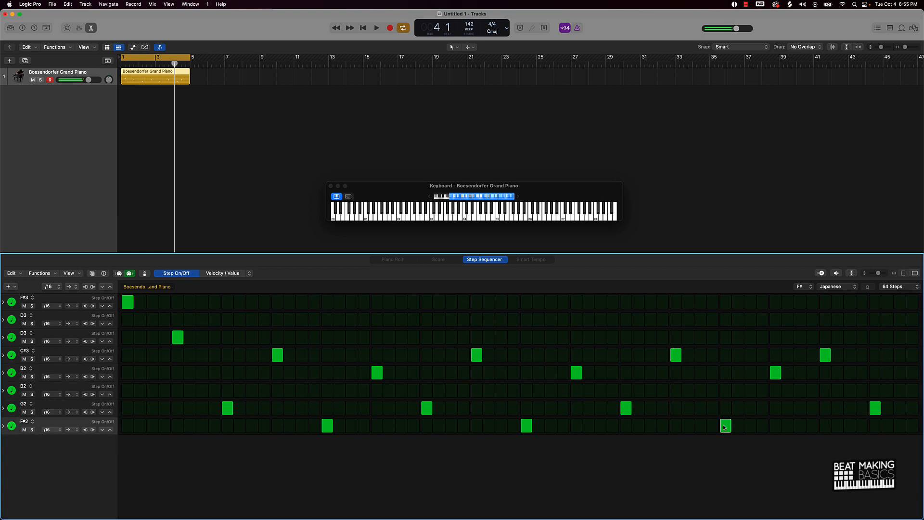
pyautogui.click(775, 373)
pyautogui.click(825, 355)
pyautogui.click(824, 408)
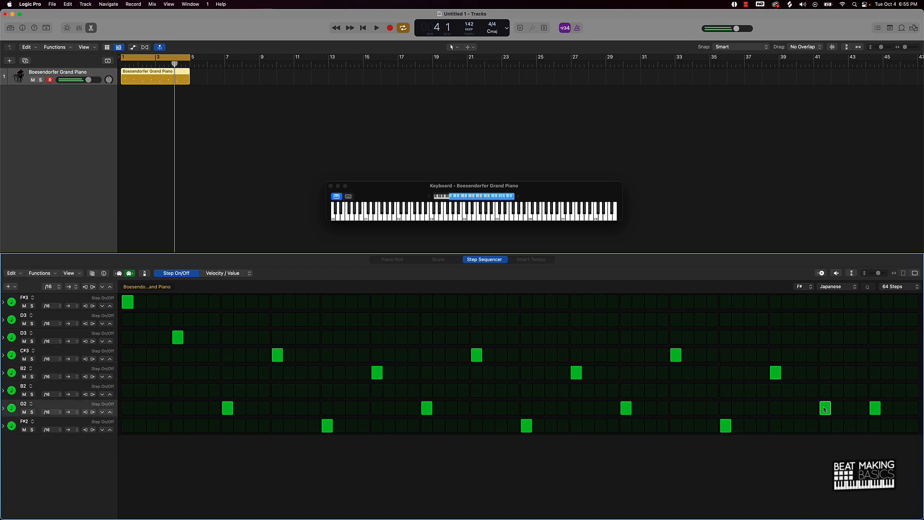
pyautogui.click(875, 408)
pyautogui.click(875, 425)
# - Play the revised pattern, then change the step 57 note to C♯3
pyautogui.press('space')
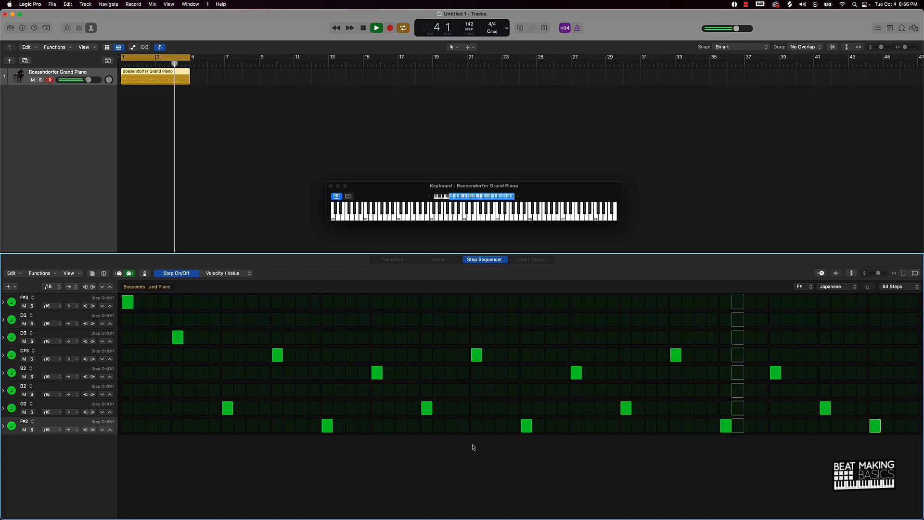
pyautogui.press('space')
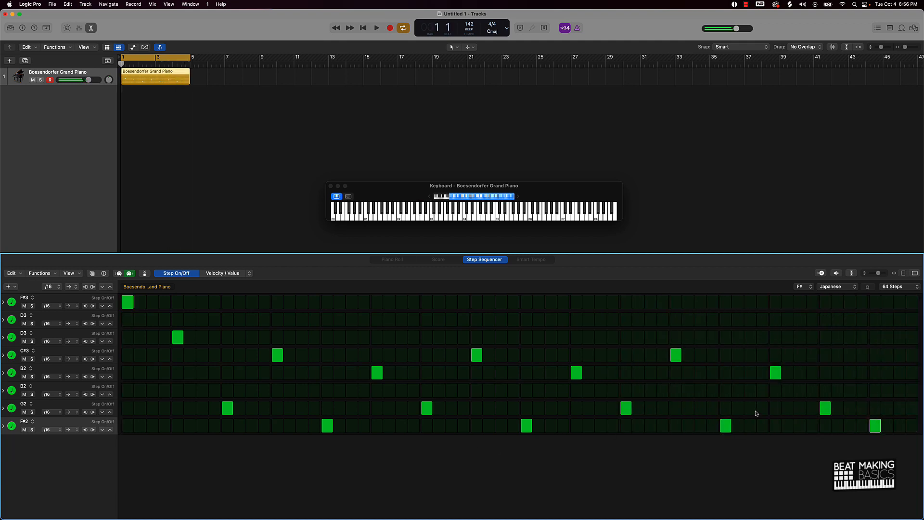
pyautogui.click(825, 408)
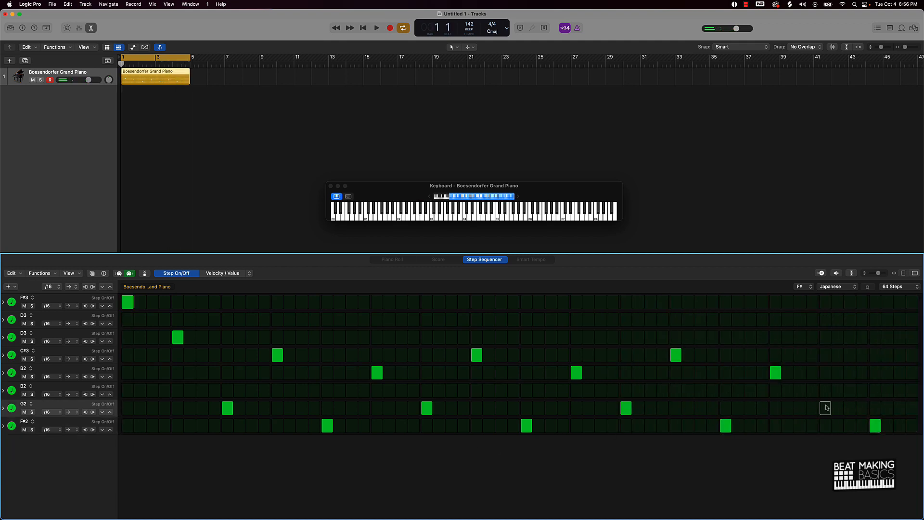
pyautogui.click(825, 355)
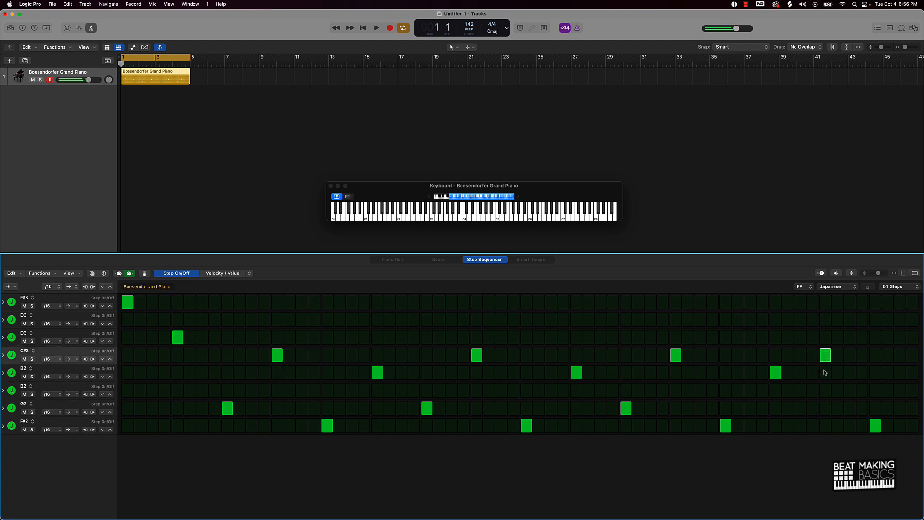
# - Play the pattern again and change the last note on step 61 to G2
pyautogui.press('space')
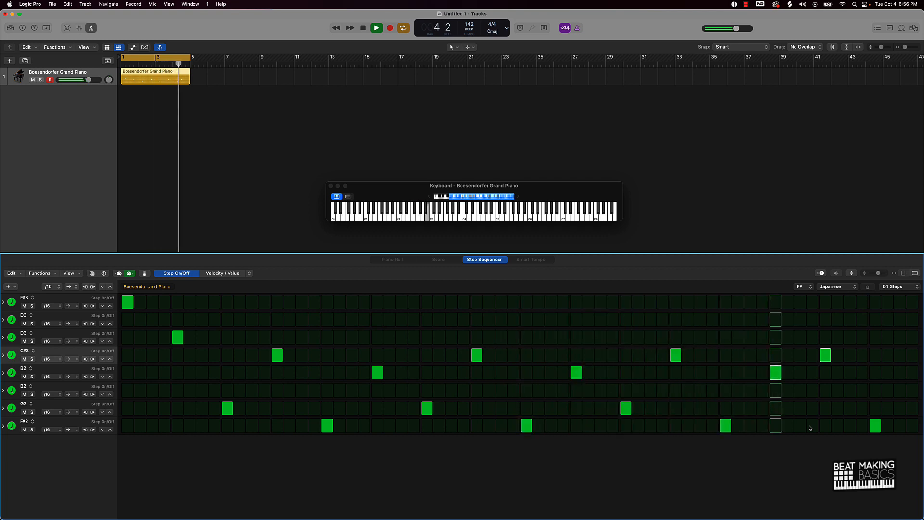
pyautogui.press('space')
pyautogui.click(874, 426)
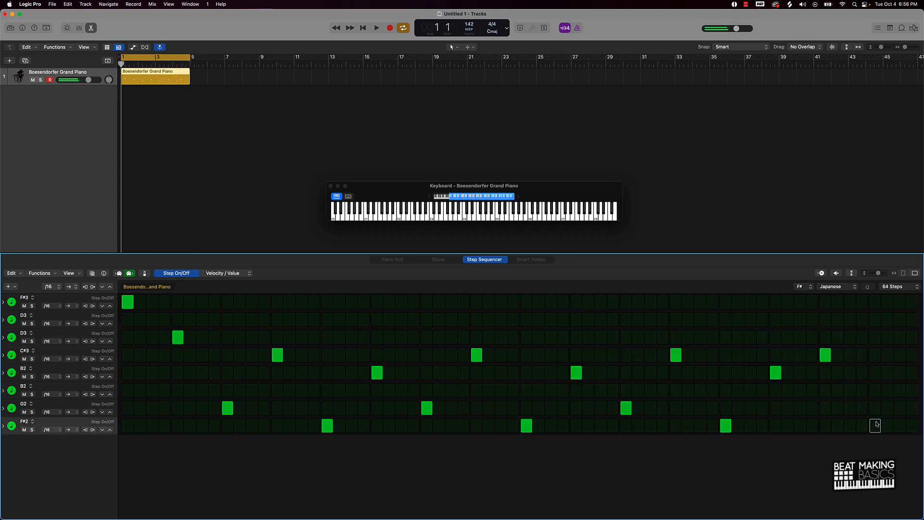
pyautogui.click(824, 360)
pyautogui.click(825, 359)
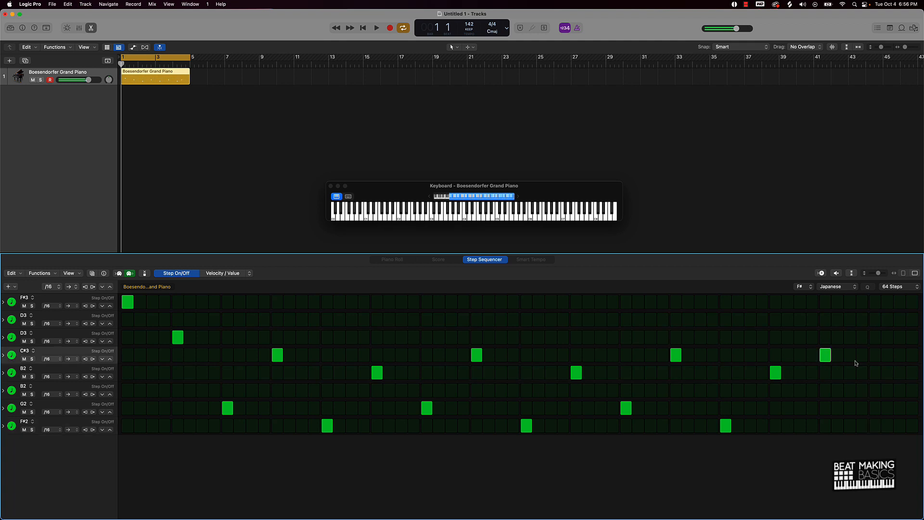
pyautogui.click(875, 395)
pyautogui.click(875, 396)
pyautogui.click(875, 407)
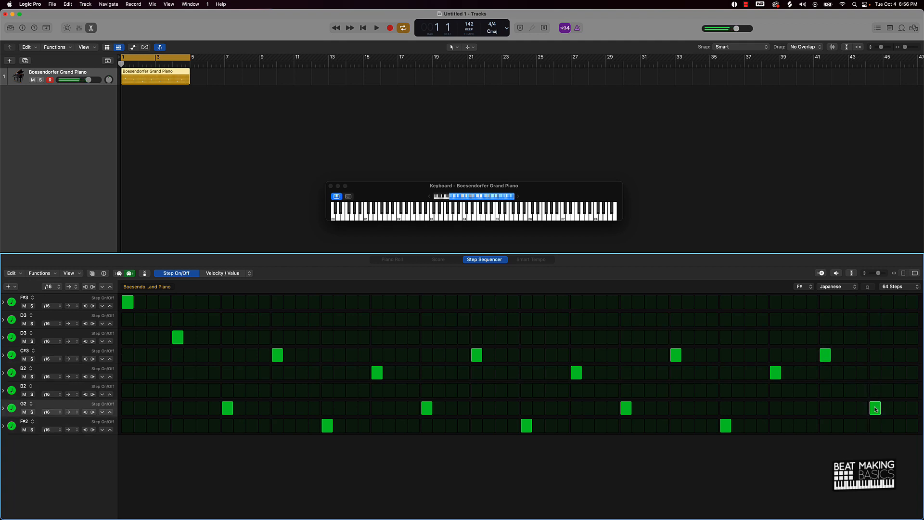
# - Play the finished step pattern through, then convert the piano pattern region to a MIDI region
pyautogui.press('space')
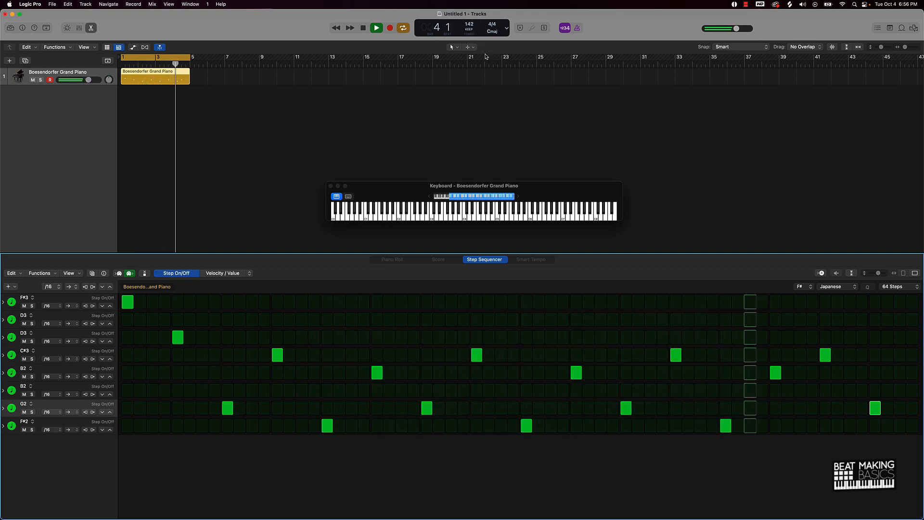
pyautogui.press('space')
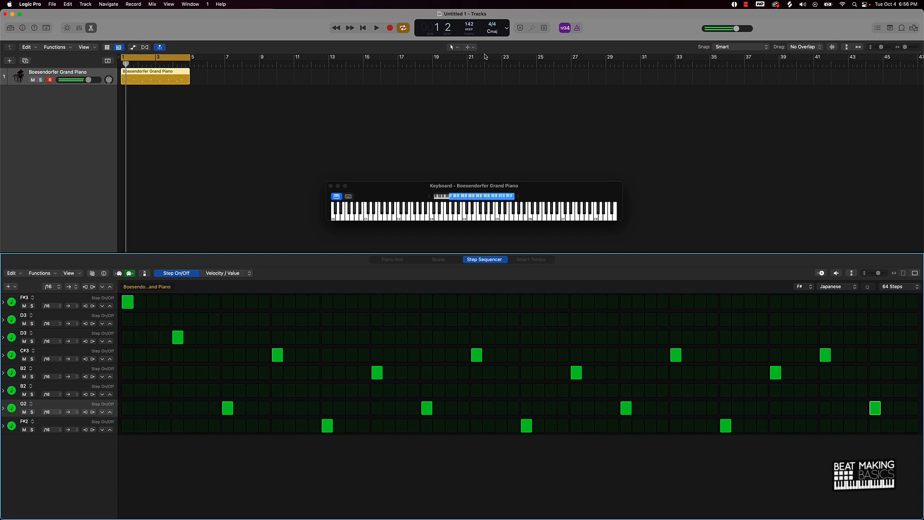
pyautogui.click(245, 175)
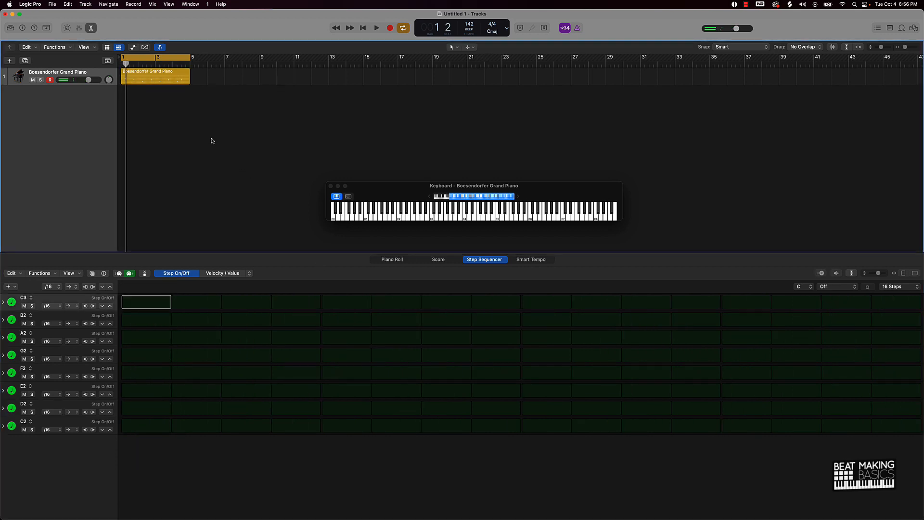
pyautogui.click(153, 80)
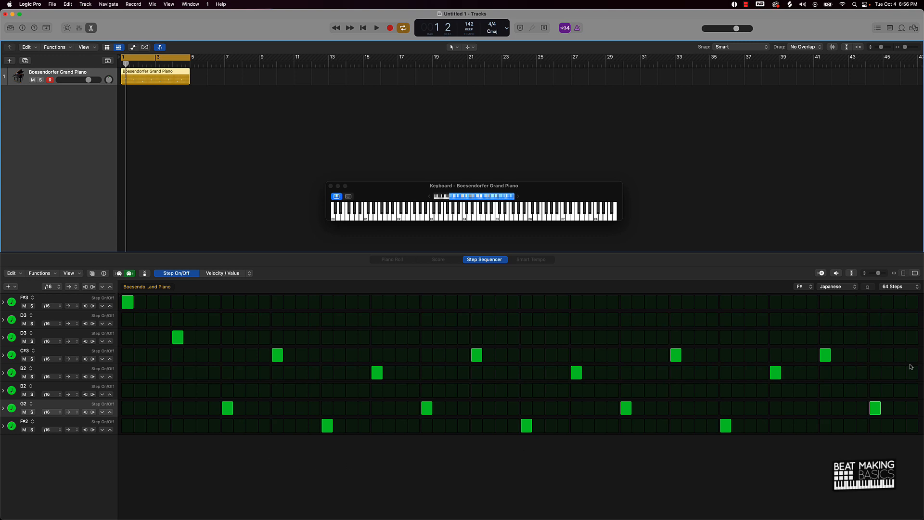
pyautogui.rightClick(166, 73)
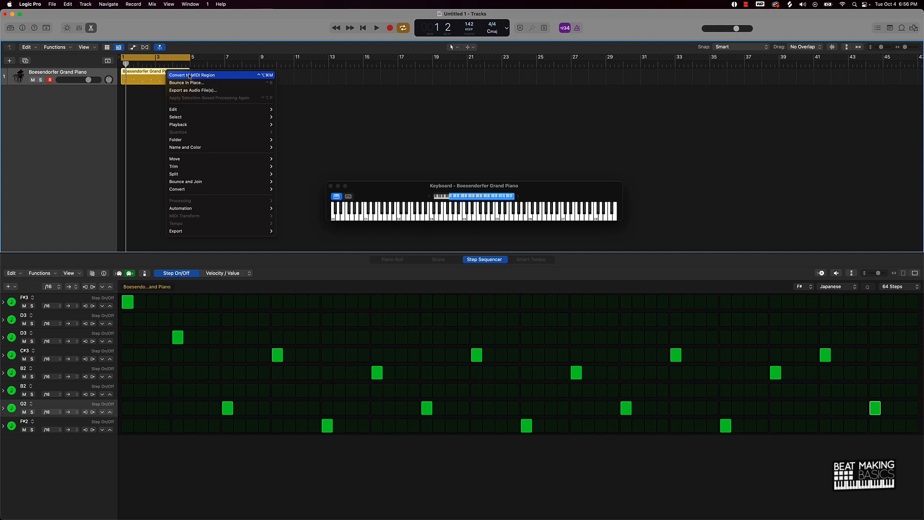
pyautogui.click(190, 76)
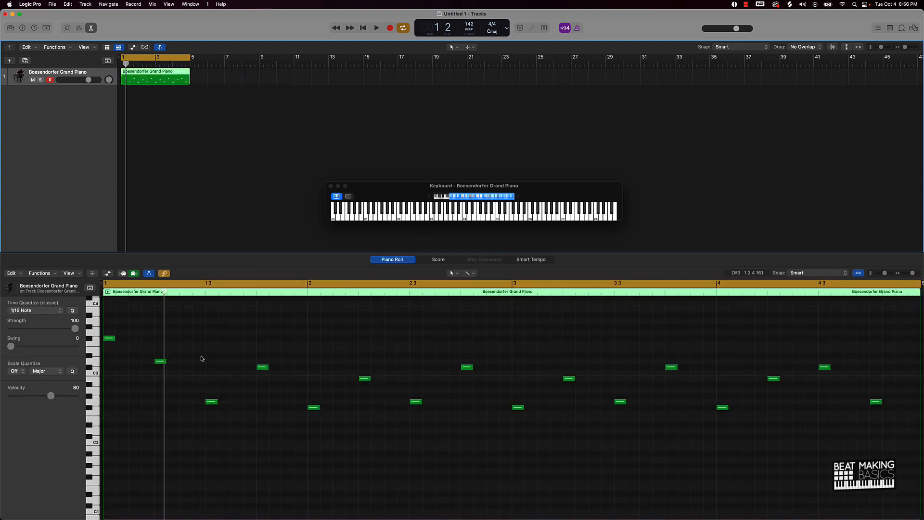
# - Lengthen all the melody notes to one beat each and audition the result
pyautogui.click(202, 358)
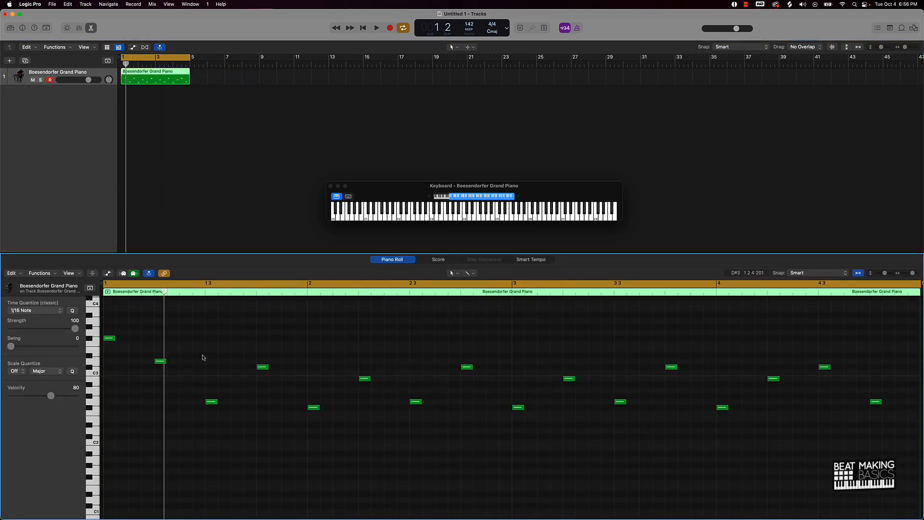
pyautogui.press('super+a')
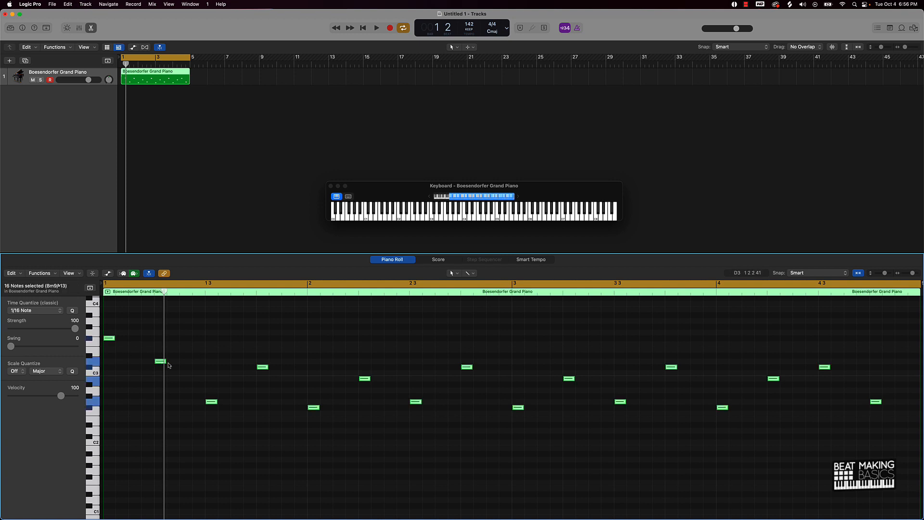
pyautogui.moveTo(164, 361); pyautogui.dragTo(204, 360)
pyautogui.press('space')
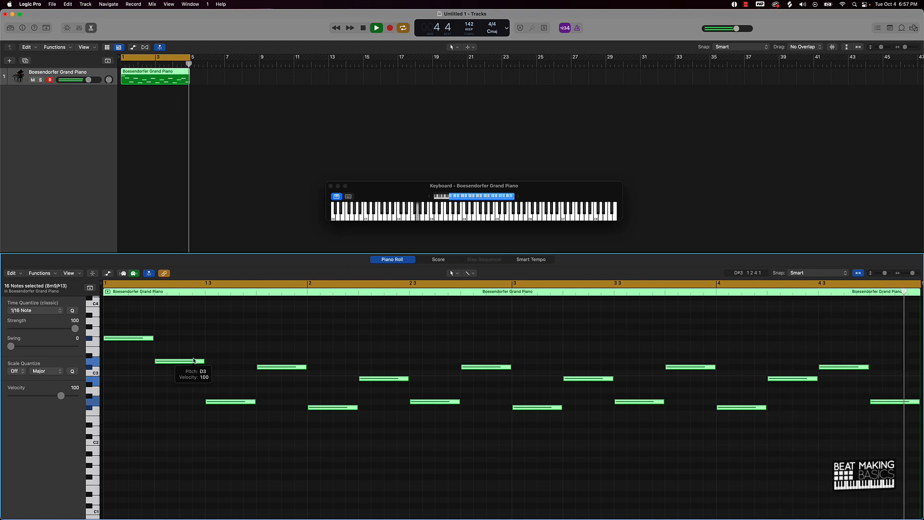
pyautogui.press('space')
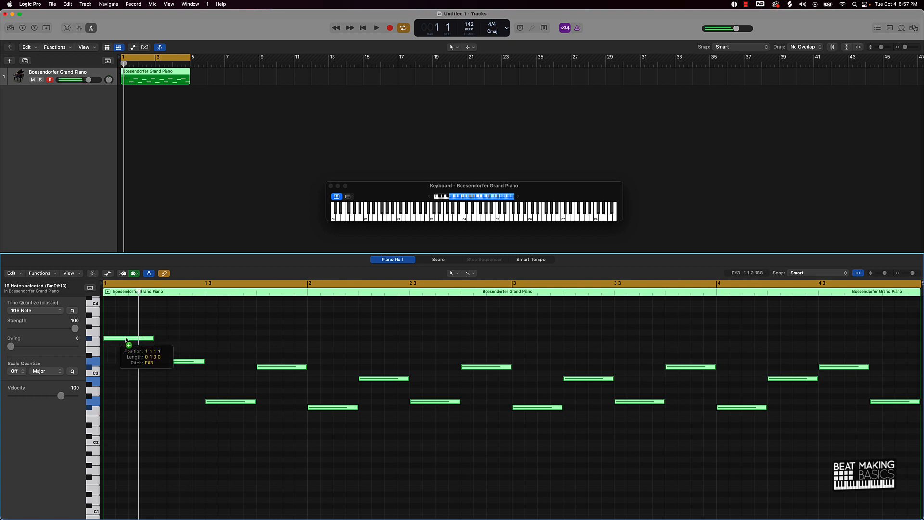
# - Duplicate all the melody notes one octave lower and play back the doubled melody
pyautogui.moveTo(127, 340); pyautogui.dragTo(134, 408)
pyautogui.press('space')
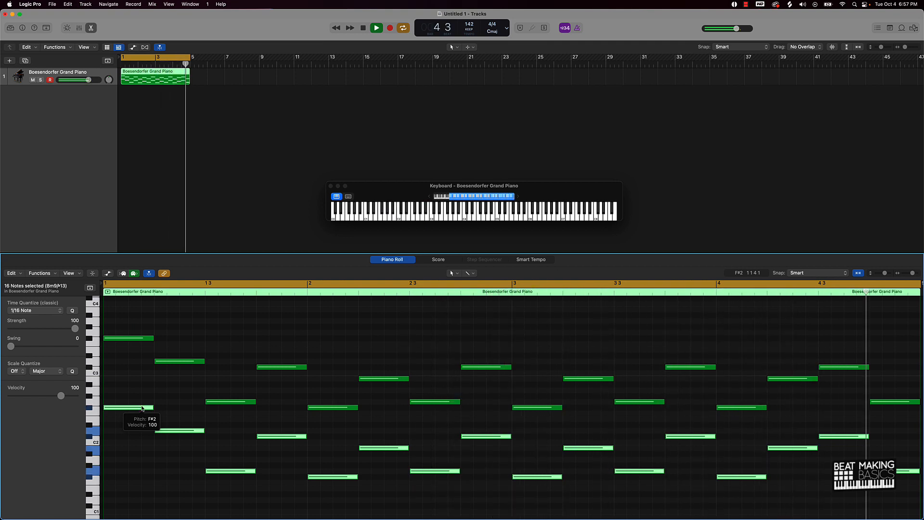
pyautogui.press('space')
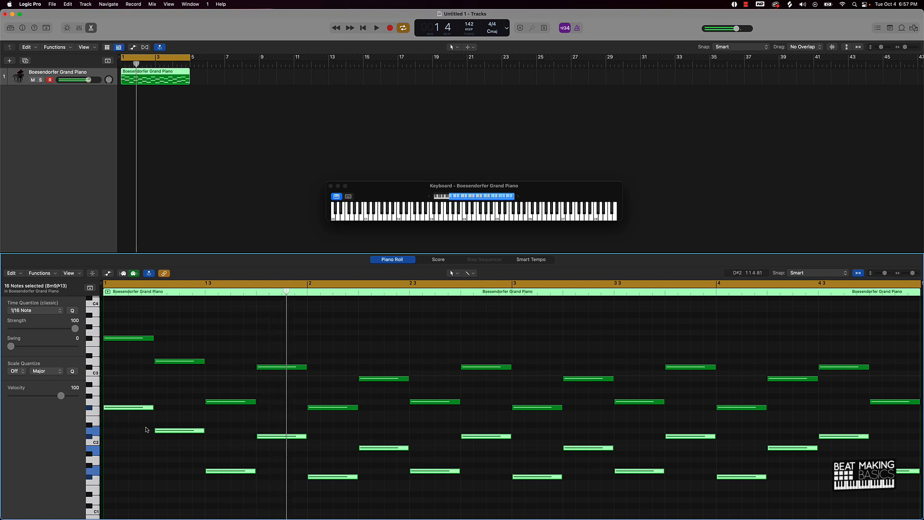
# - Record a low bass line of B, G and F♯ beneath the melody, then quantize all notes to 1/16
pyautogui.scroll(-5, 145, 381)
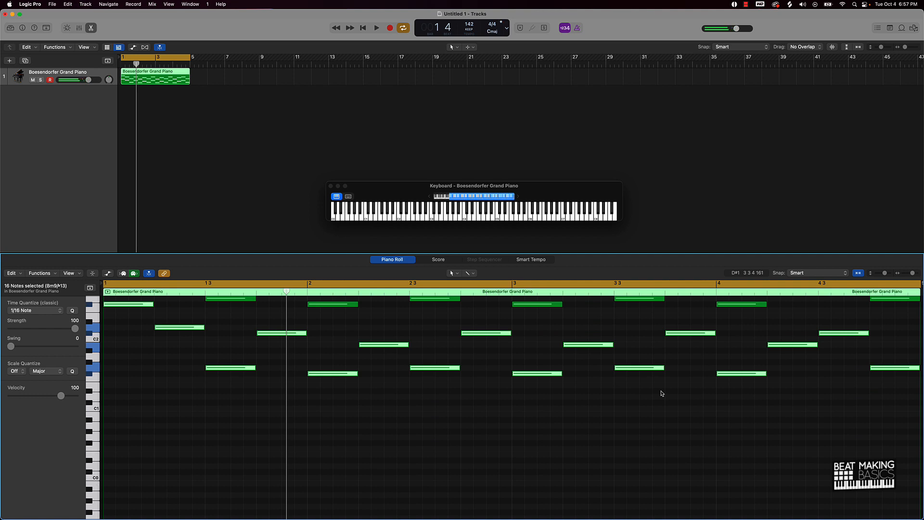
pyautogui.press('space')
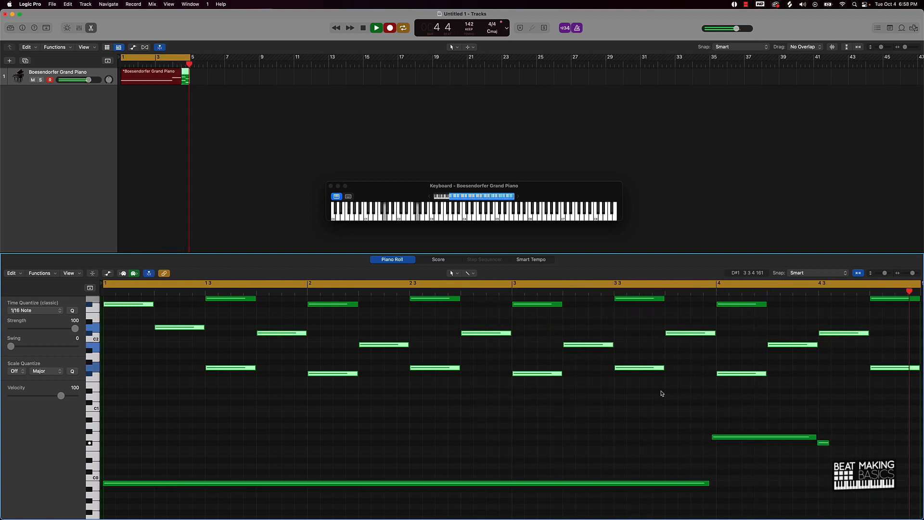
pyautogui.press('space')
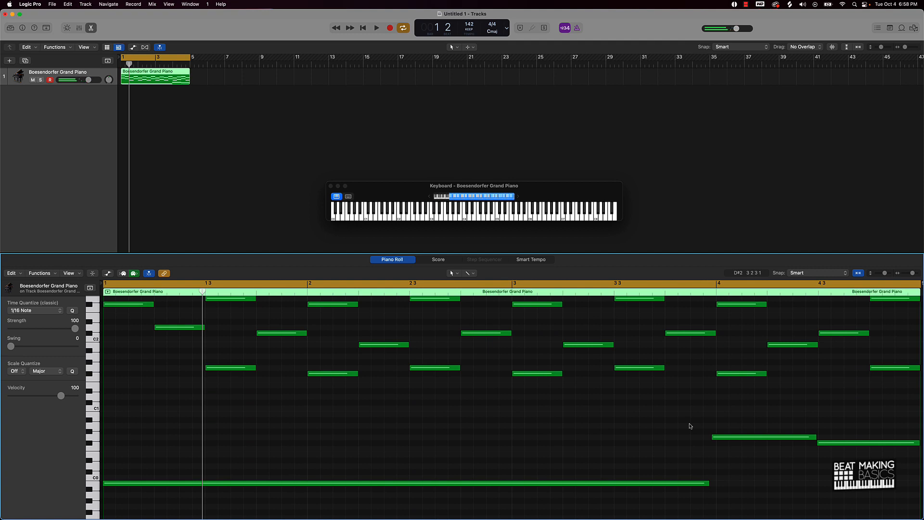
pyautogui.press('super+a')
pyautogui.click(73, 310)
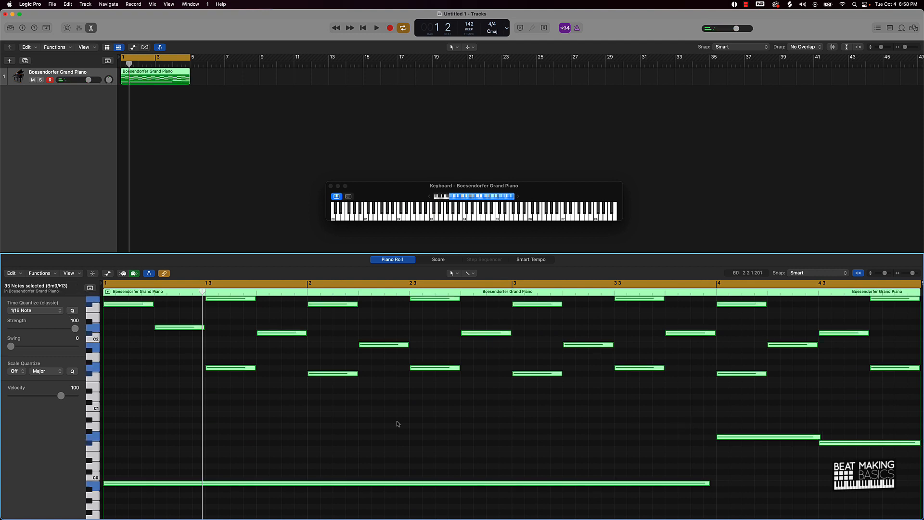
pyautogui.click(491, 428)
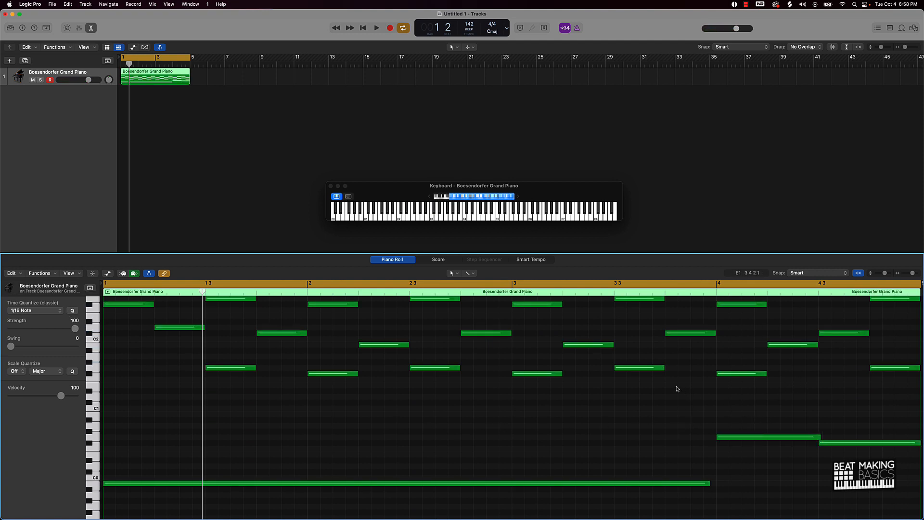
# - Transpose the 32 melody notes up one octave, leaving out the bass notes, and audition the region
pyautogui.scroll(5, 532, 392)
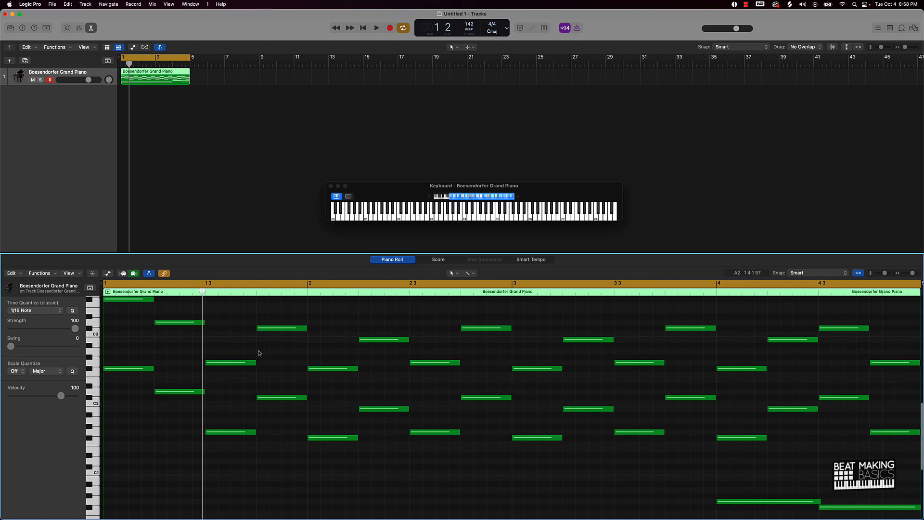
pyautogui.keyDown('ctrl'); pyautogui.keyDown('alt'); pyautogui.click(574, 434); pyautogui.keyUp('alt'); pyautogui.keyUp('ctrl')
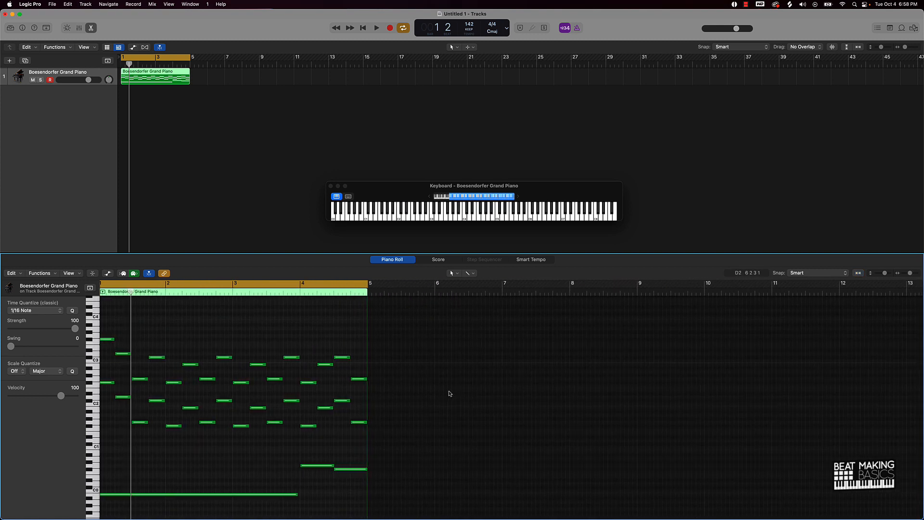
pyautogui.hscroll(-1, 127, 343)
pyautogui.hscroll(1, 128, 340)
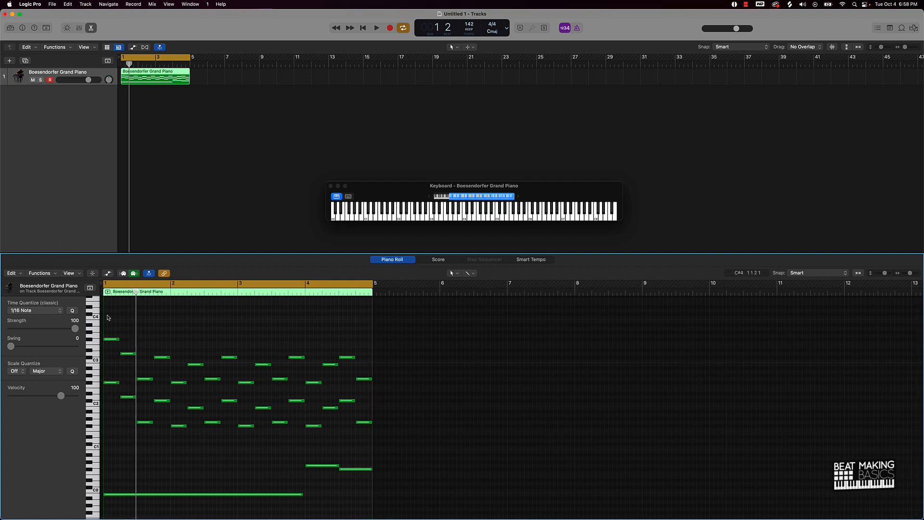
pyautogui.moveTo(109, 317); pyautogui.dragTo(423, 457)
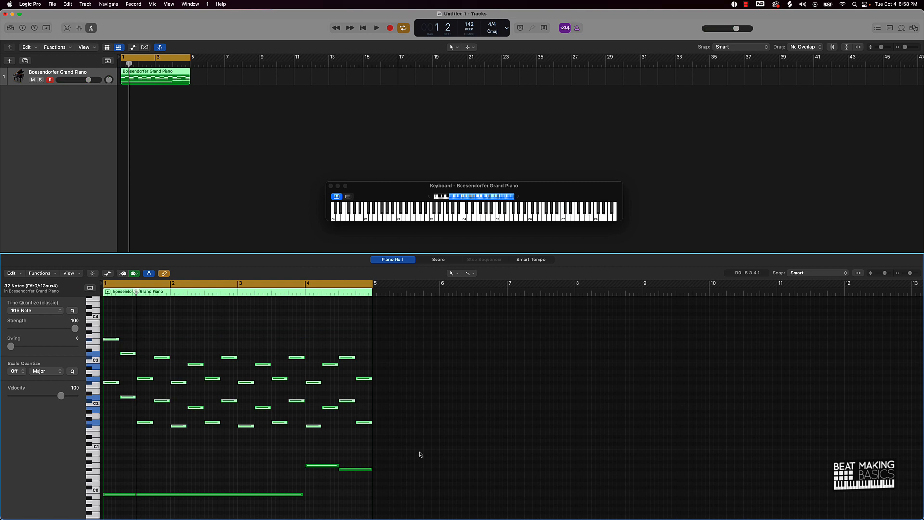
pyautogui.hotkey('alt', 'shift', 'Up')
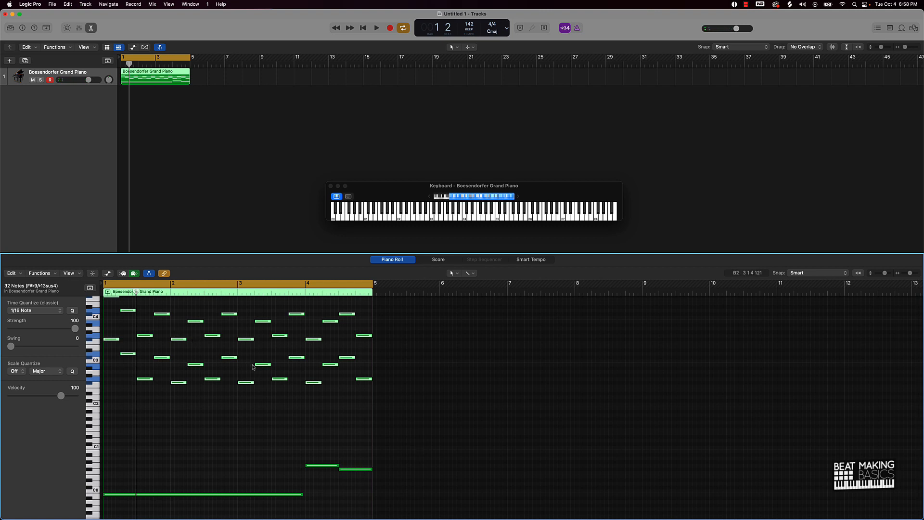
pyautogui.press('space')
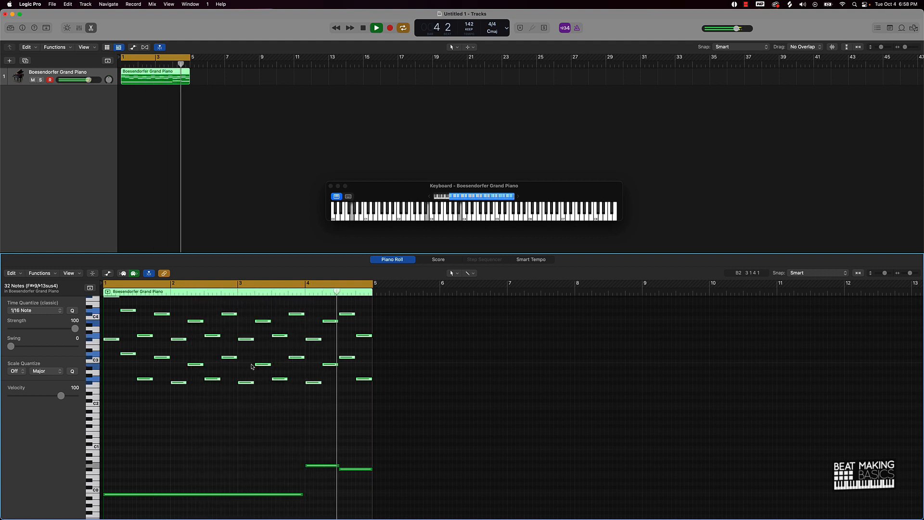
pyautogui.click(252, 367)
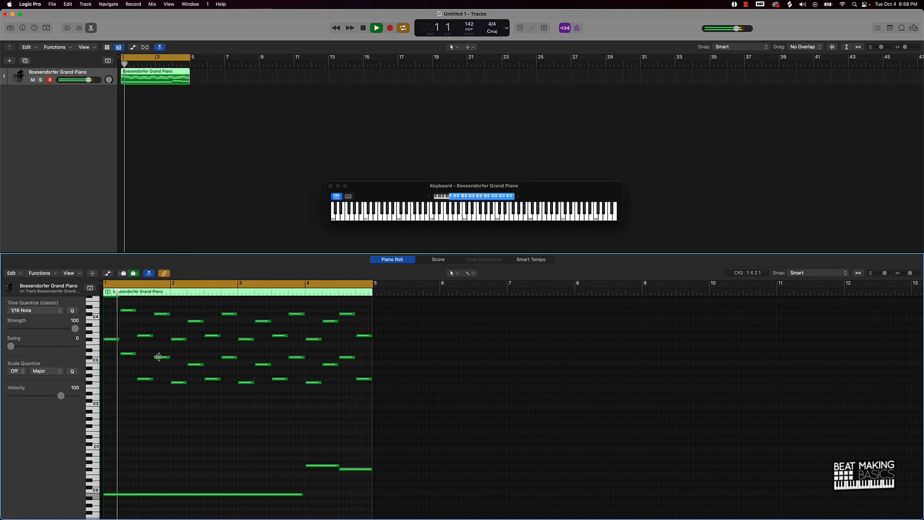
pyautogui.press('space')
# - Show note velocities, make all MIDI channels the same, and raise the two bar 4 bass notes to velocity 127
pyautogui.click(107, 272)
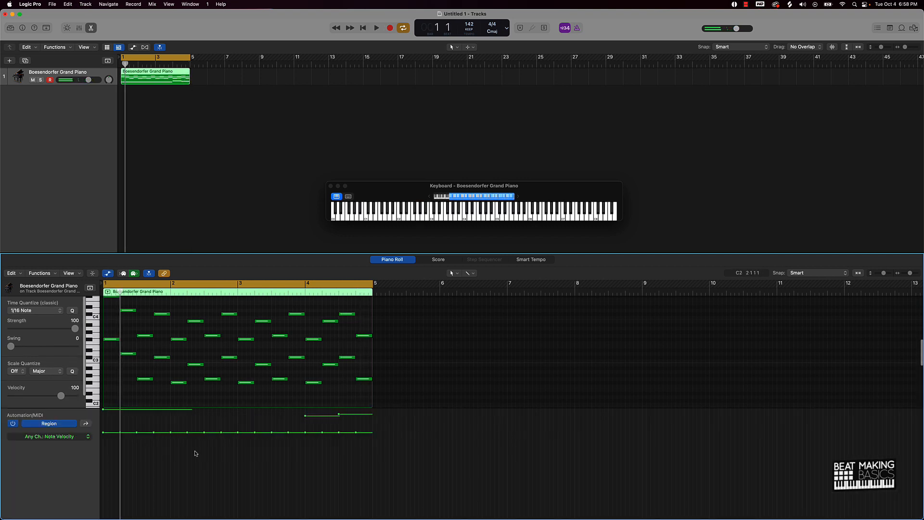
pyautogui.click(304, 415)
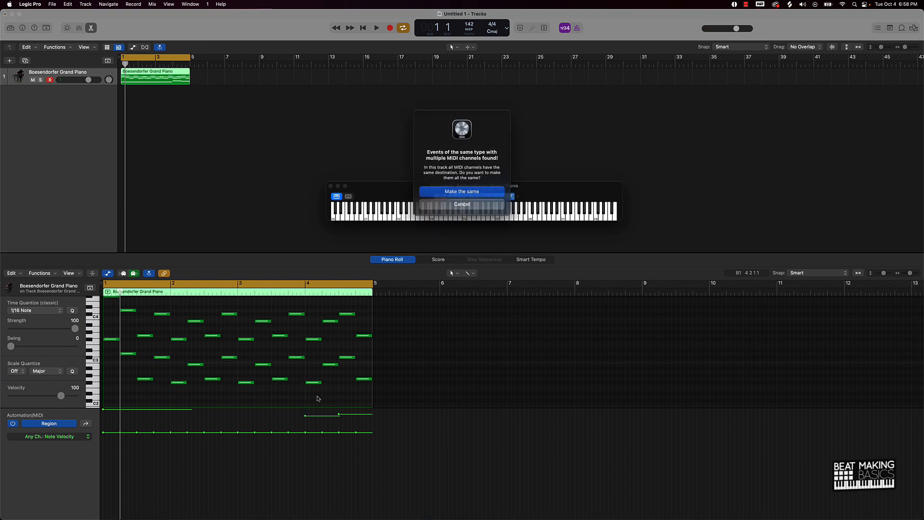
pyautogui.click(473, 193)
pyautogui.scroll(-5, 311, 398)
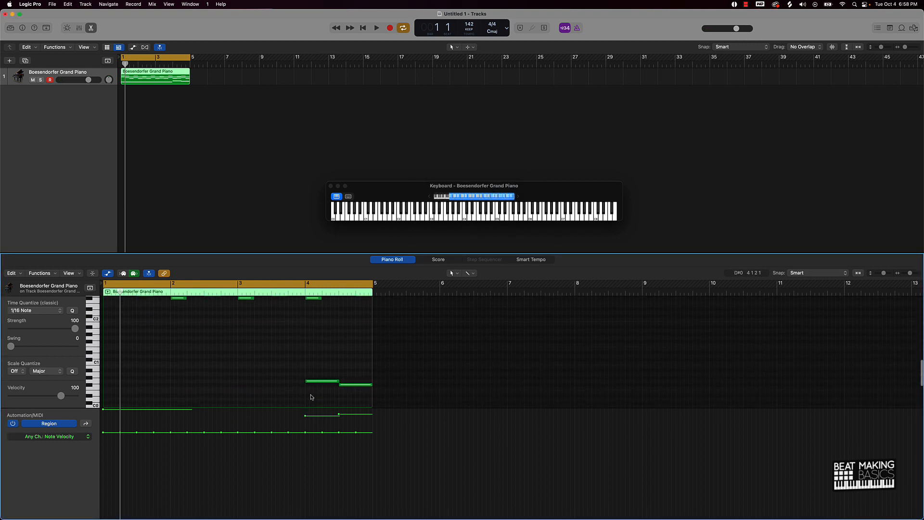
pyautogui.moveTo(310, 357); pyautogui.dragTo(374, 409)
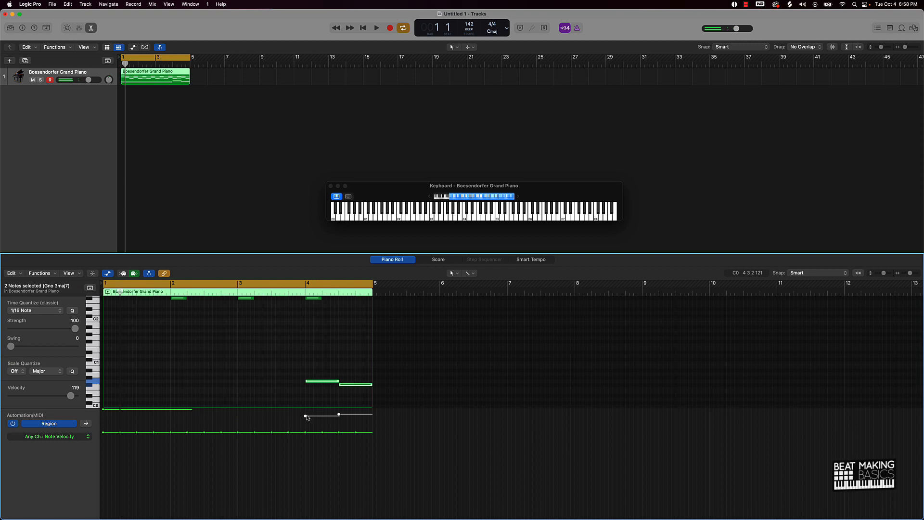
pyautogui.moveTo(305, 416); pyautogui.dragTo(306, 407)
pyautogui.click(263, 372)
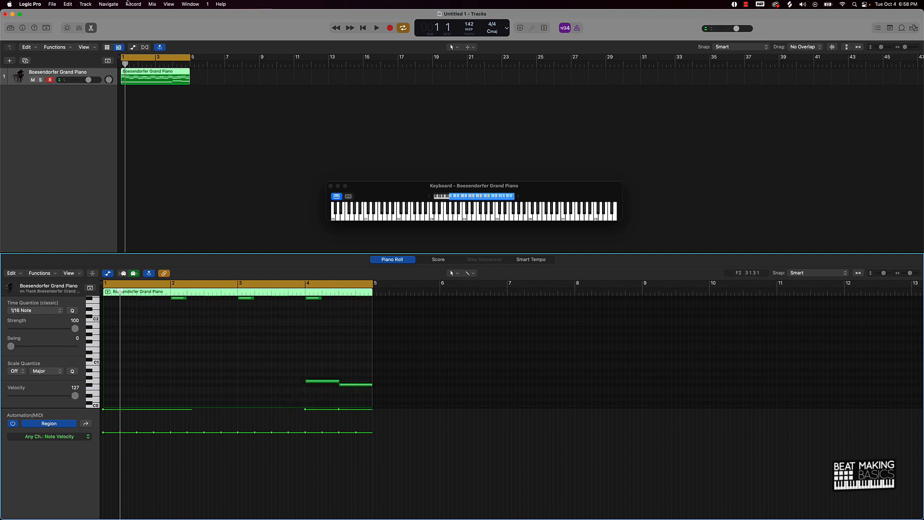
# - Duplicate the Boesendorfer Grand Piano track and copy its four-bar region onto the new track
pyautogui.click(183, 104)
pyautogui.click(147, 79)
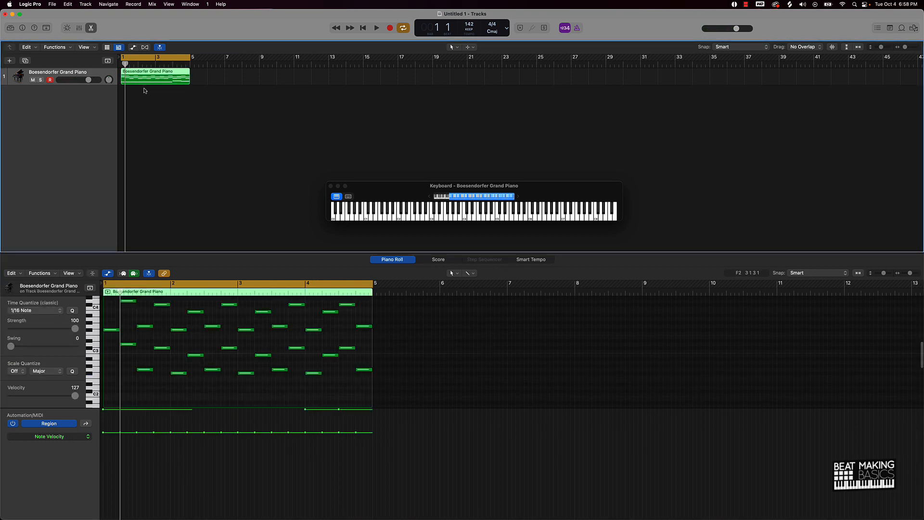
pyautogui.press('super+d')
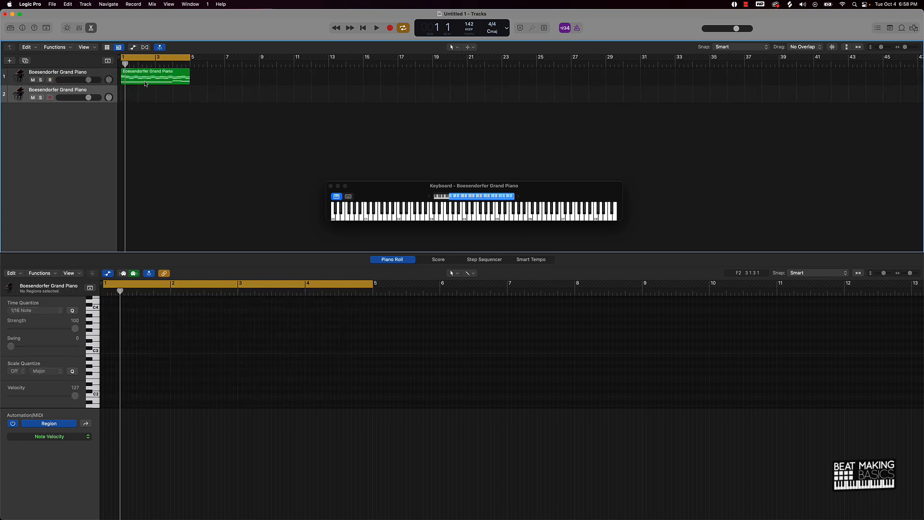
pyautogui.moveTo(145, 83); pyautogui.dragTo(145, 94)
pyautogui.click(150, 116)
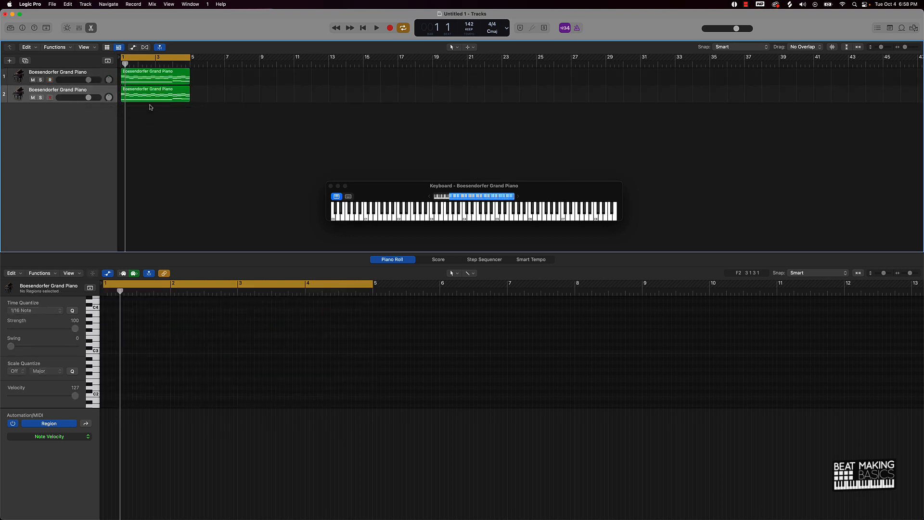
# - Delete the melody notes from the second piano track's region, leaving only its three low bass notes
pyautogui.click(150, 101)
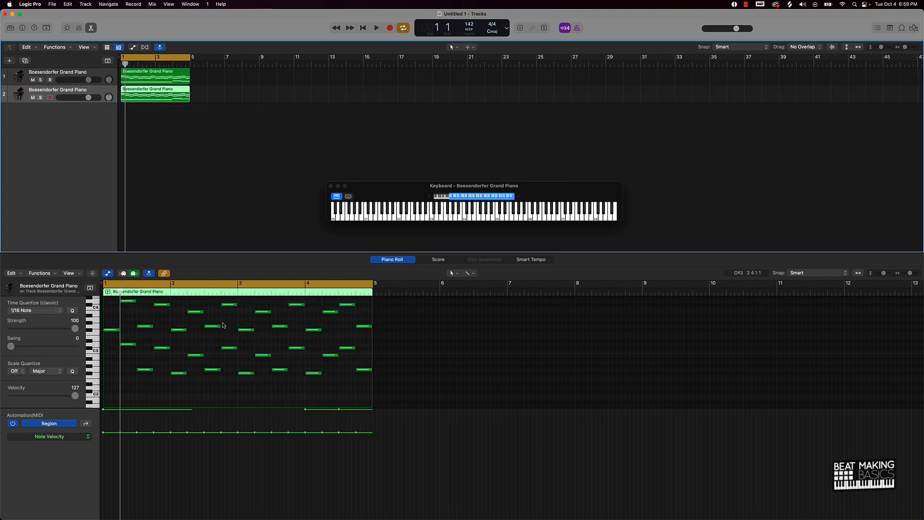
pyautogui.keyDown('ctrl'); pyautogui.keyDown('alt'); pyautogui.click(212, 378); pyautogui.keyUp('alt'); pyautogui.keyUp('ctrl')
pyautogui.hscroll(-1, 189, 329)
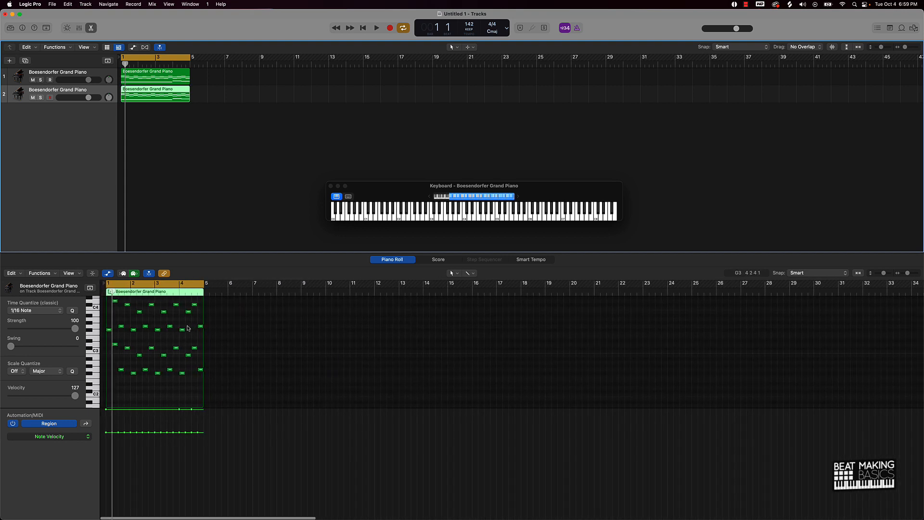
pyautogui.scroll(-5, 142, 315)
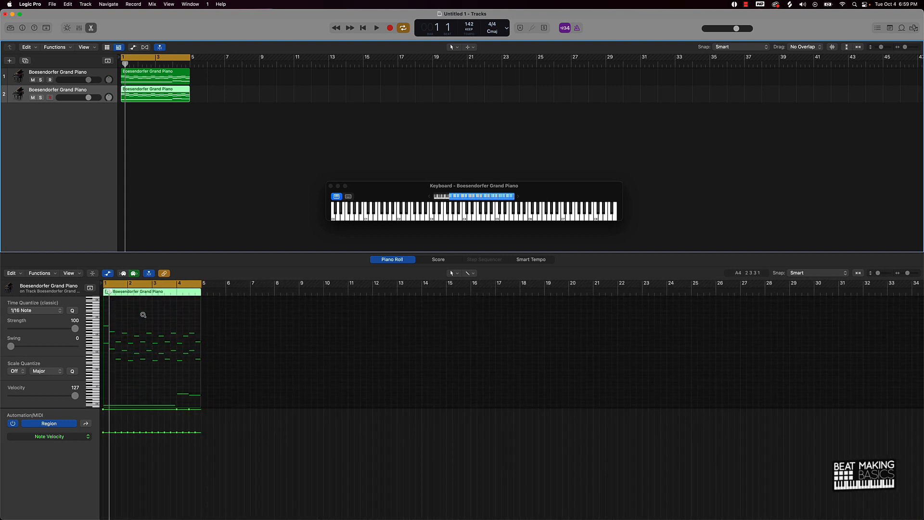
pyautogui.moveTo(235, 313); pyautogui.dragTo(86, 365)
pyautogui.press('Delete')
pyautogui.press('super+z')
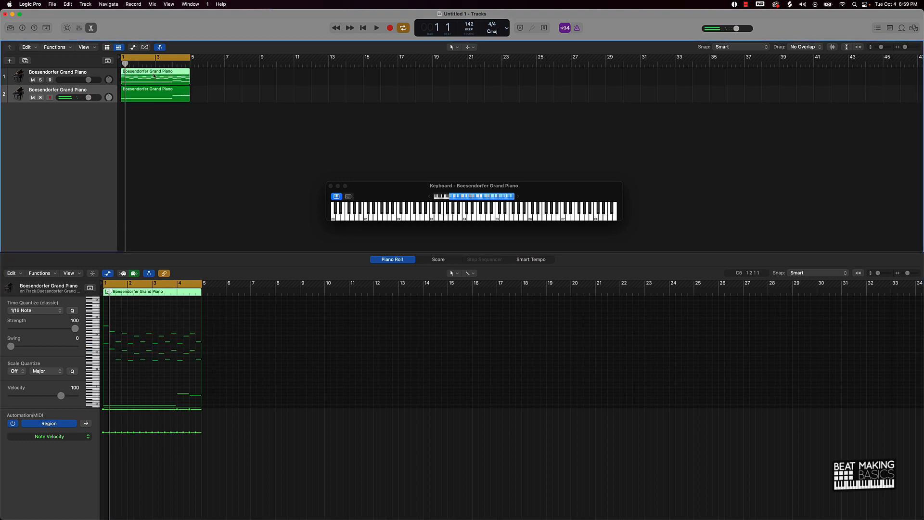
# - Delete the three low bass notes from the first piano track's region so it holds only the melody
pyautogui.moveTo(220, 381); pyautogui.dragTo(117, 420)
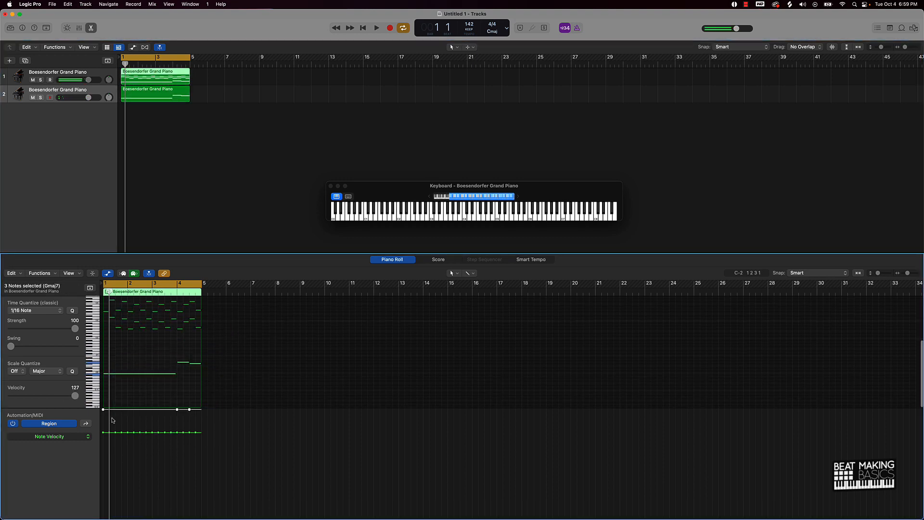
pyautogui.press('Delete')
pyautogui.click(187, 132)
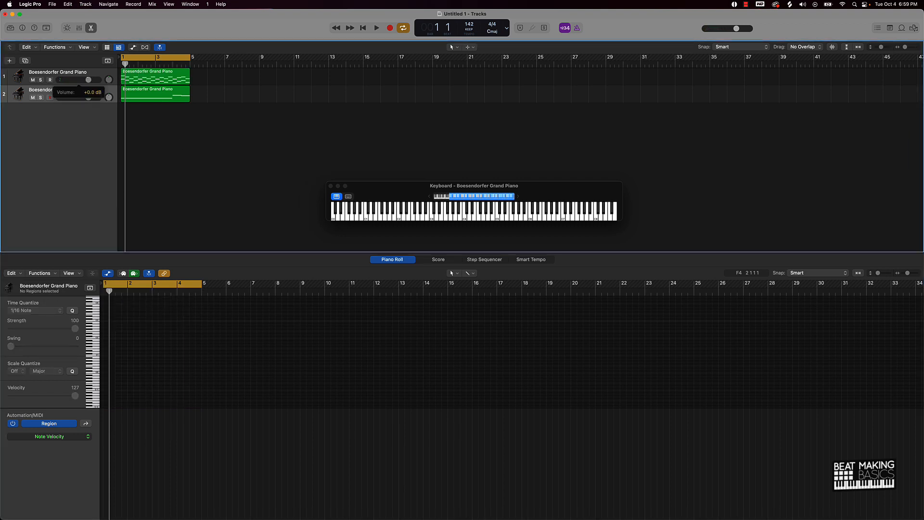
# - Play the loop and lower the melody piano track's volume slightly below 0 dB
pyautogui.press('space')
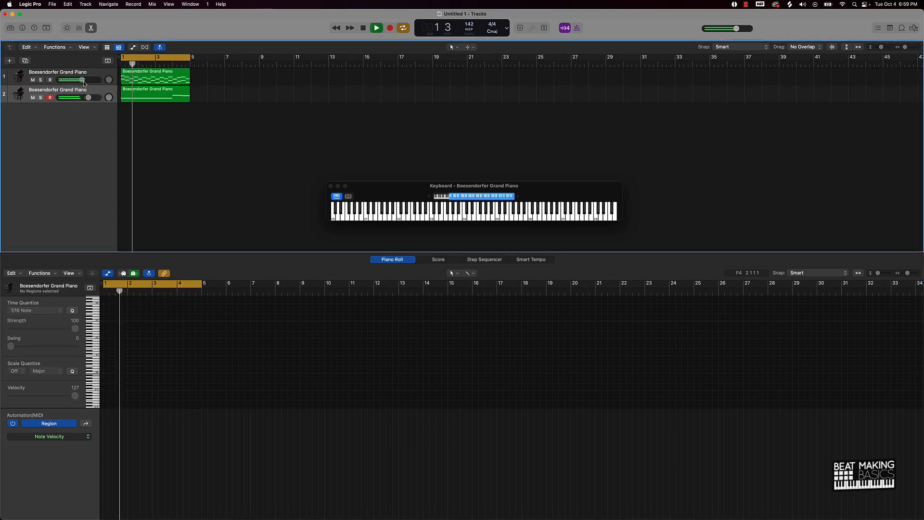
pyautogui.moveTo(82, 80); pyautogui.dragTo(82, 80)
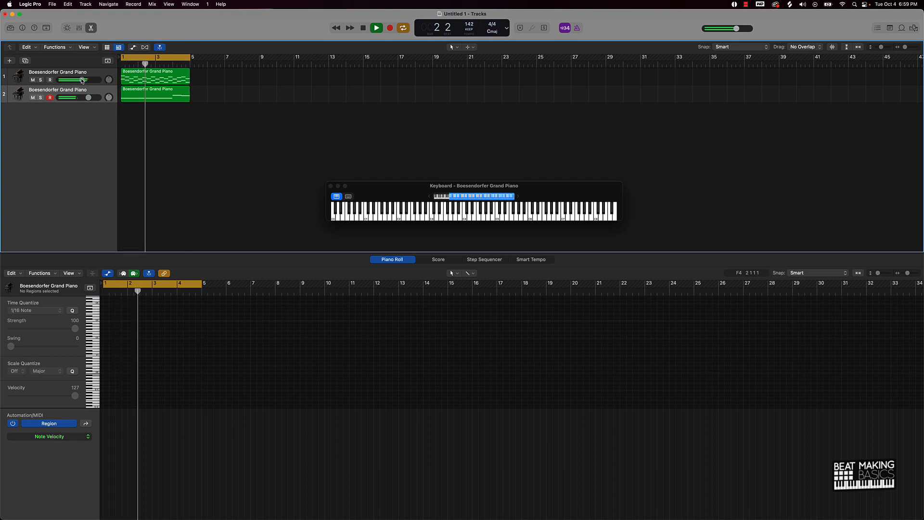
pyautogui.press('space')
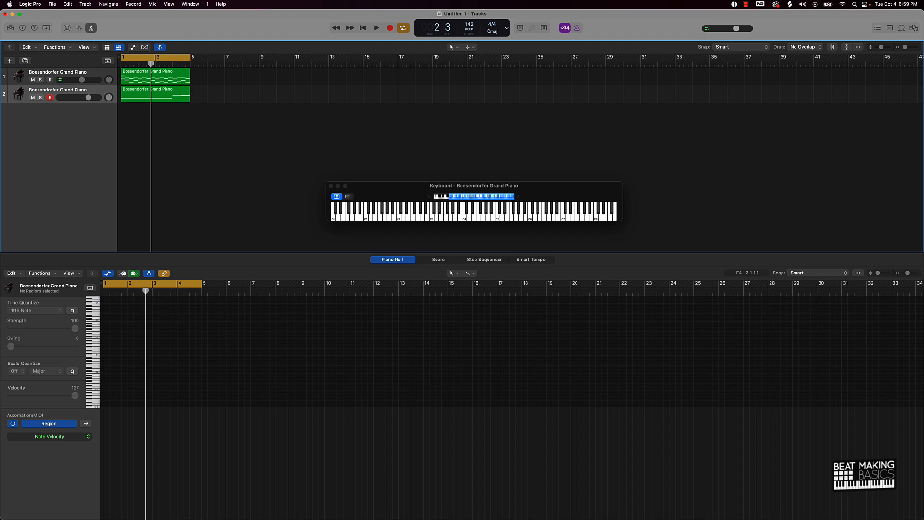
# - Add one software instrument track with the Default Patch below the bass piano track
pyautogui.click(16, 95)
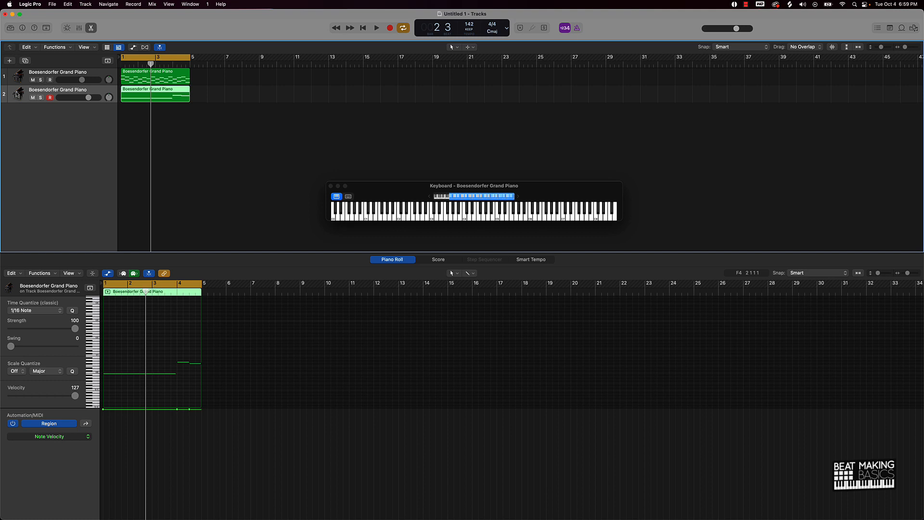
pyautogui.click(11, 61)
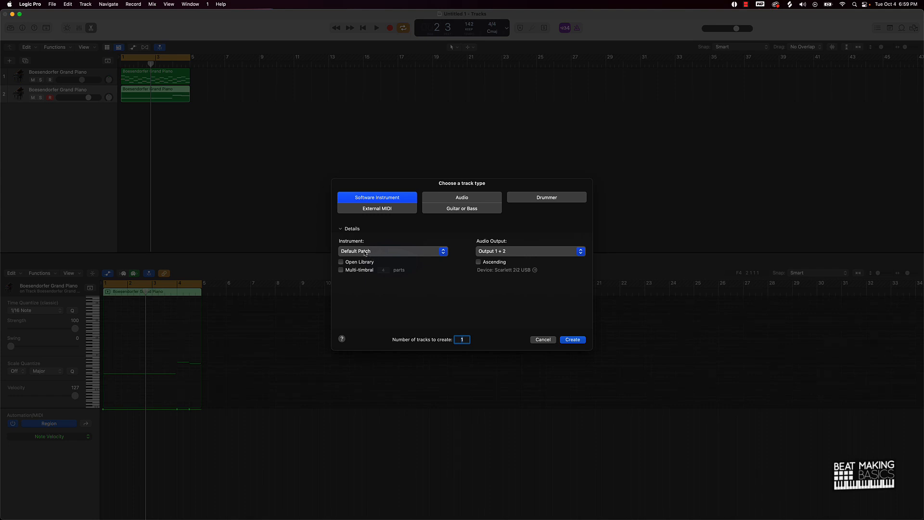
pyautogui.click(576, 341)
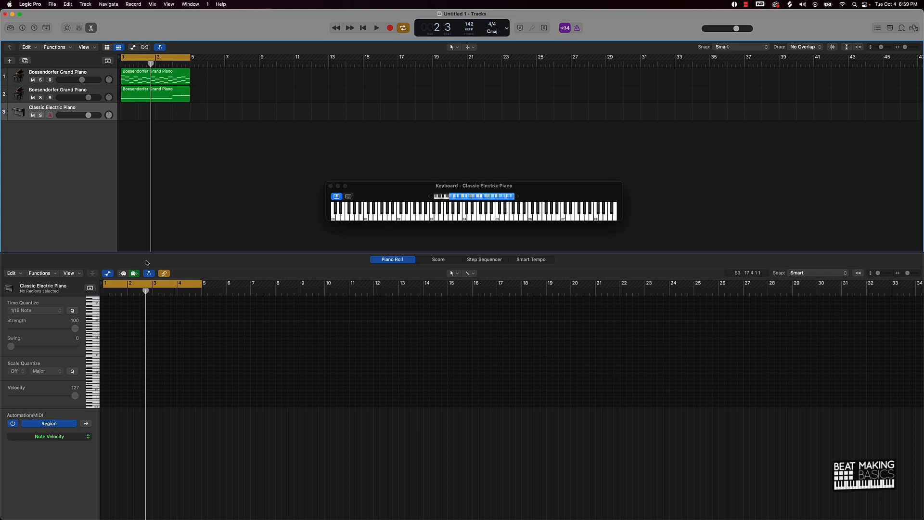
# - Open the sound Library and search it for "pad"
pyautogui.click(10, 30)
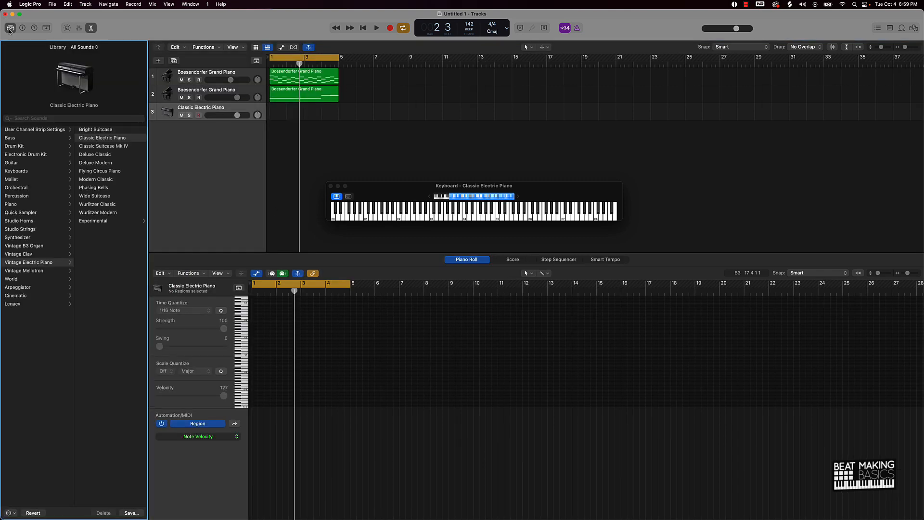
pyautogui.click(35, 118)
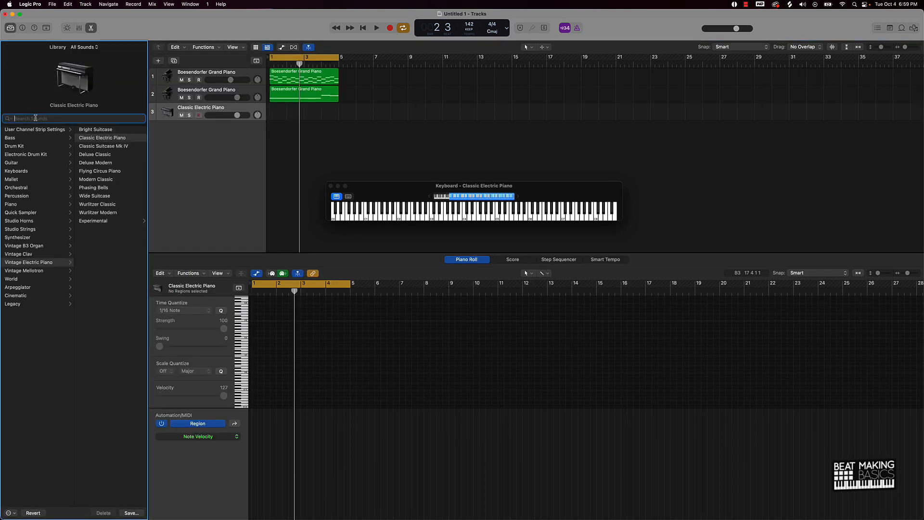
pyautogui.write('pads')
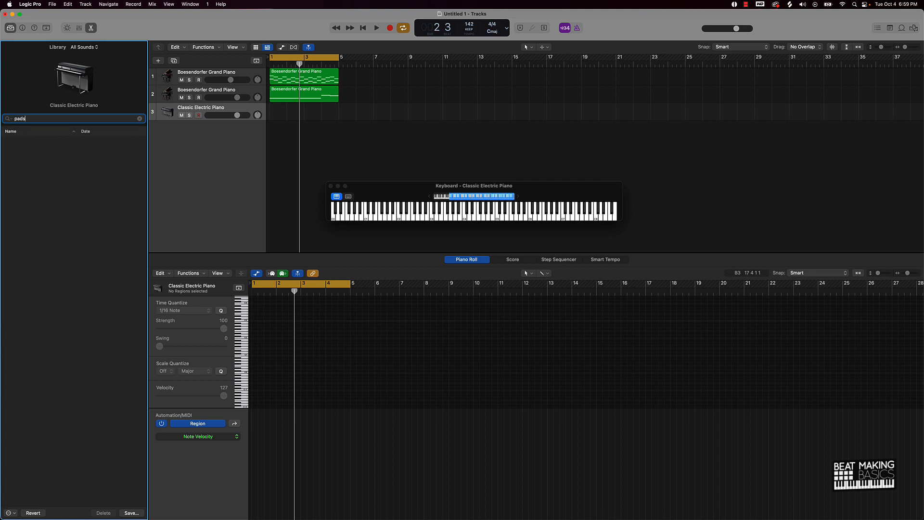
pyautogui.press('BackSpace')
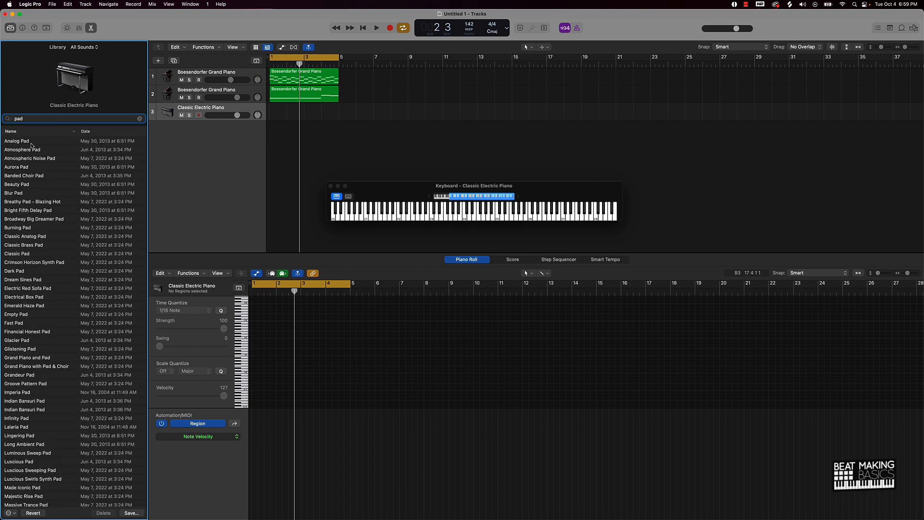
# - Try Aurora Pad, Beauty Pad and Blur Pad on the third track, auditioning Blur Pad against the piano loop
pyautogui.click(17, 168)
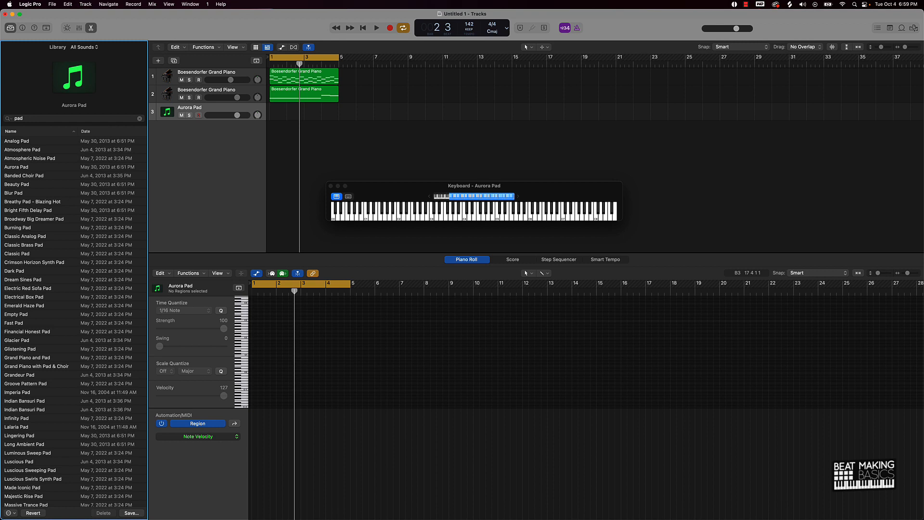
pyautogui.click(50, 183)
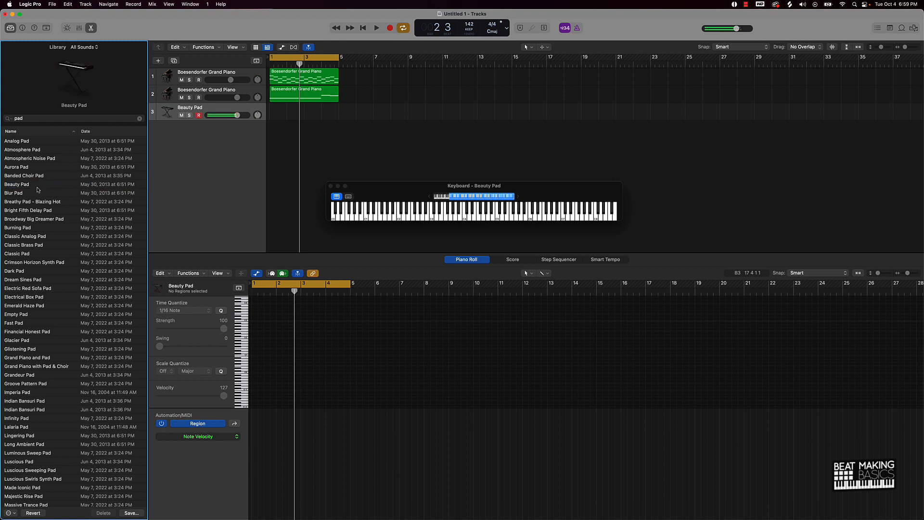
pyautogui.click(38, 191)
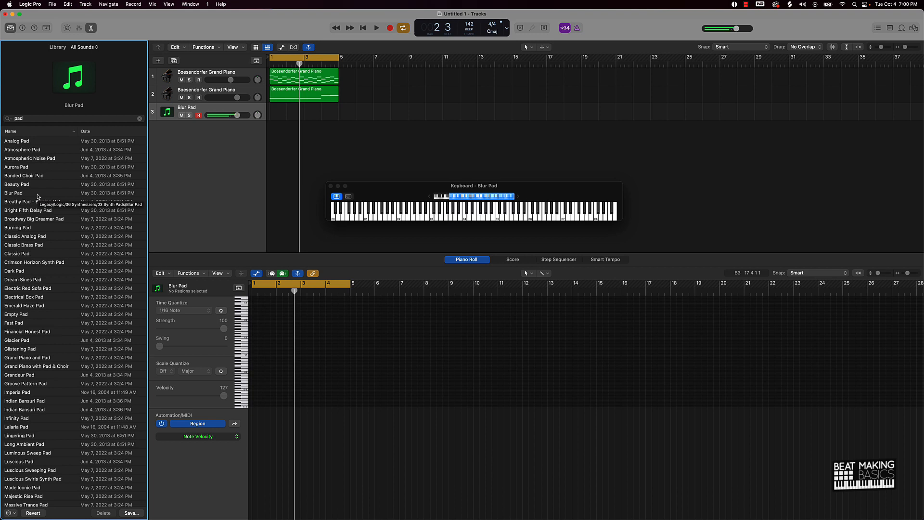
pyautogui.press('space')
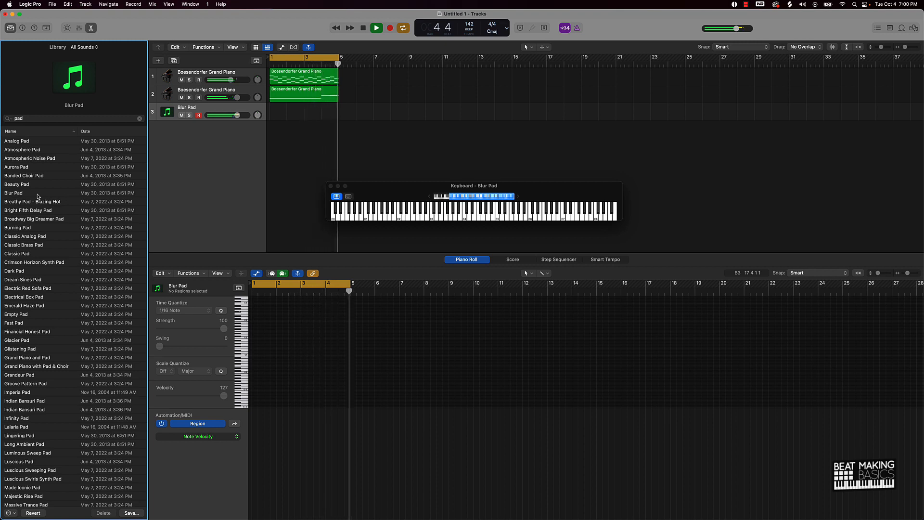
pyautogui.press('space')
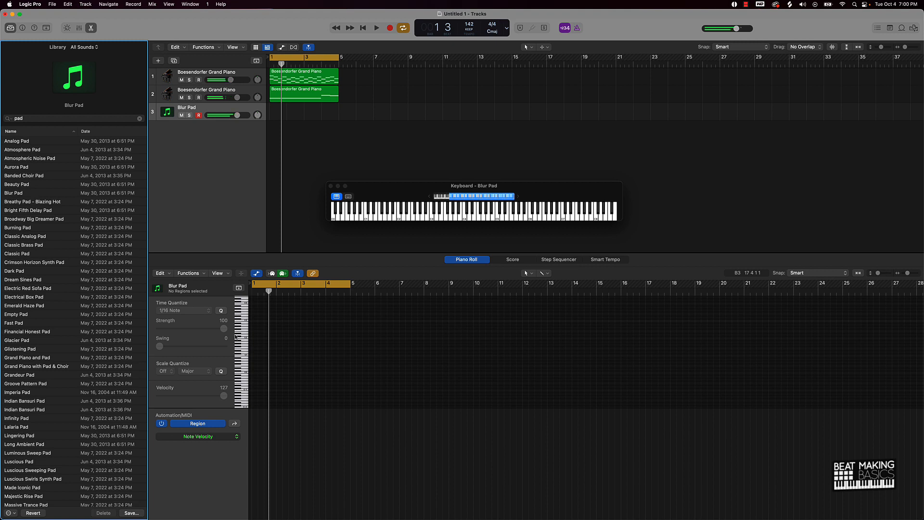
# - Load the Electrical Box Pad patch on the third track and audition it with the piano loop
pyautogui.click(46, 300)
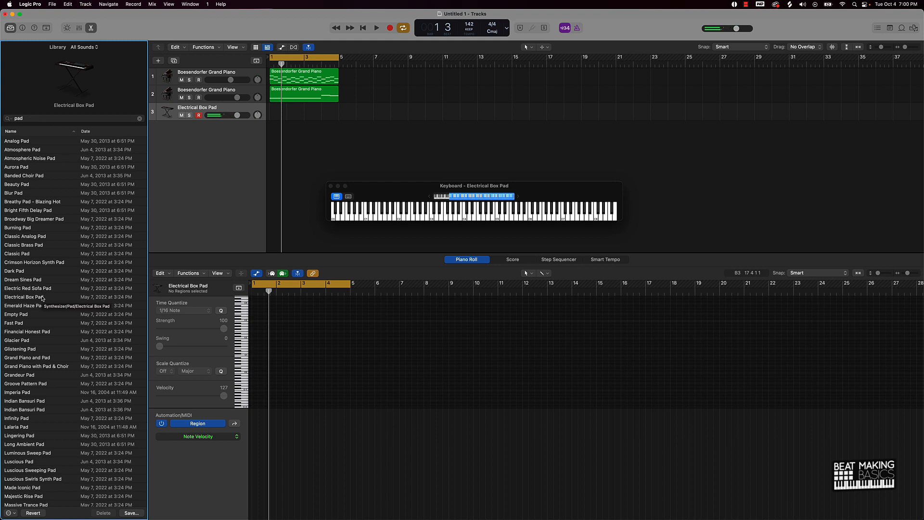
pyautogui.press('space')
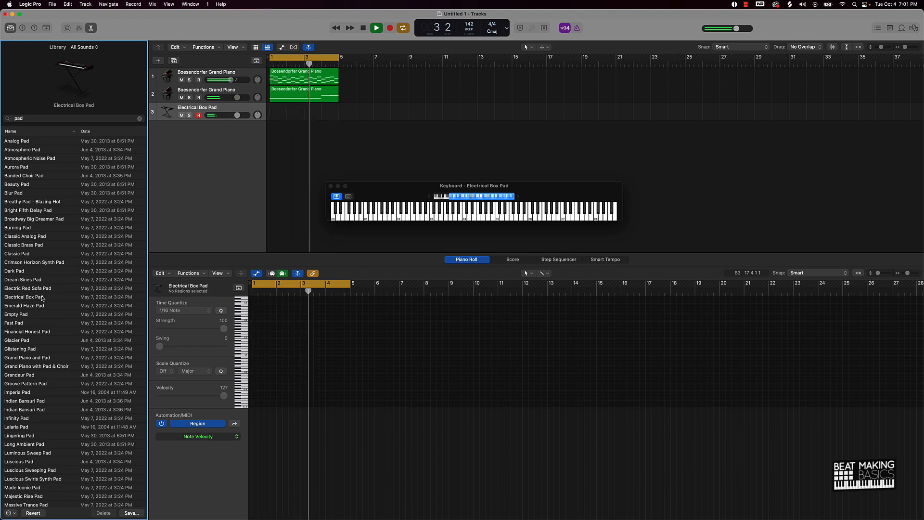
# - Try the Rattling Pad patch on the third track during playback, and undo the patch change
pyautogui.press('Down')
pyautogui.press('Down')
pyautogui.press('Down')
pyautogui.press('Down')
pyautogui.press('Down')
pyautogui.press('Down')
pyautogui.press('Down')
pyautogui.press('Down')
pyautogui.press('Down')
pyautogui.press('Down')
pyautogui.press('Down')
pyautogui.press('Down')
pyautogui.press('Down')
pyautogui.press('Down')
pyautogui.press('Down')
pyautogui.press('Down')
pyautogui.press('Down')
pyautogui.press('Down')
pyautogui.press('Down')
pyautogui.press('Down')
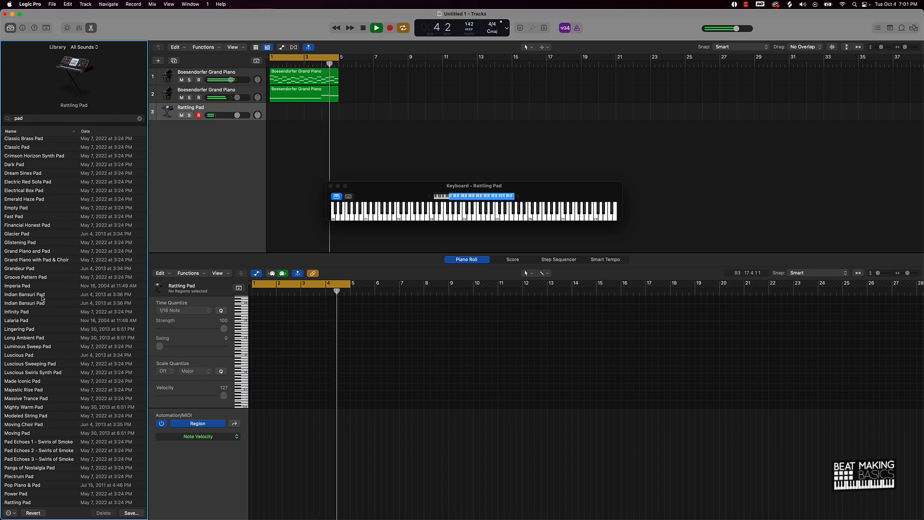
pyautogui.press('space')
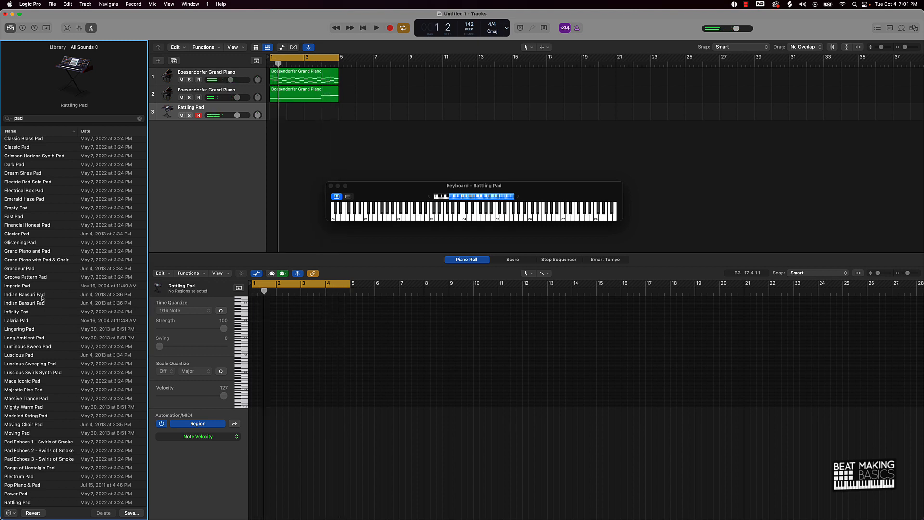
pyautogui.press('super+z')
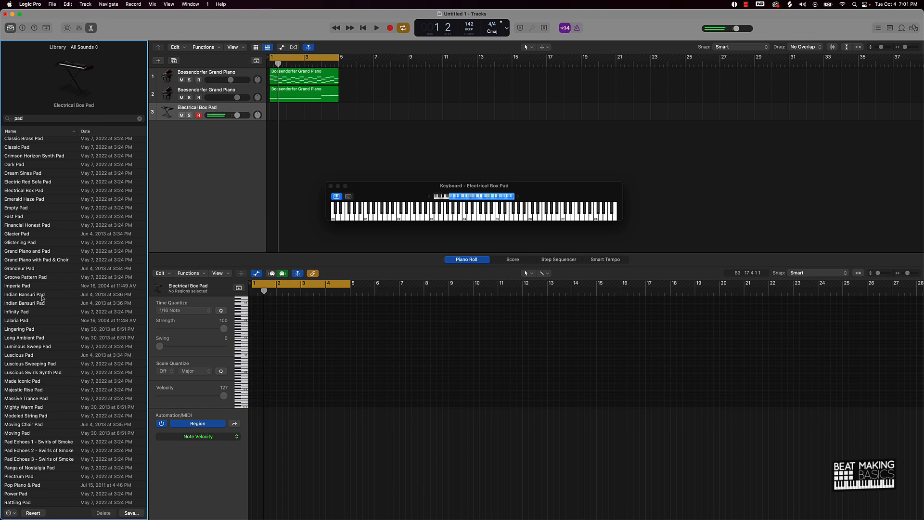
# - Record a four-bar pad part with one note at bar 1 and two in bar 4, and lower its track volume to about -13 dB
pyautogui.click(317, 218)
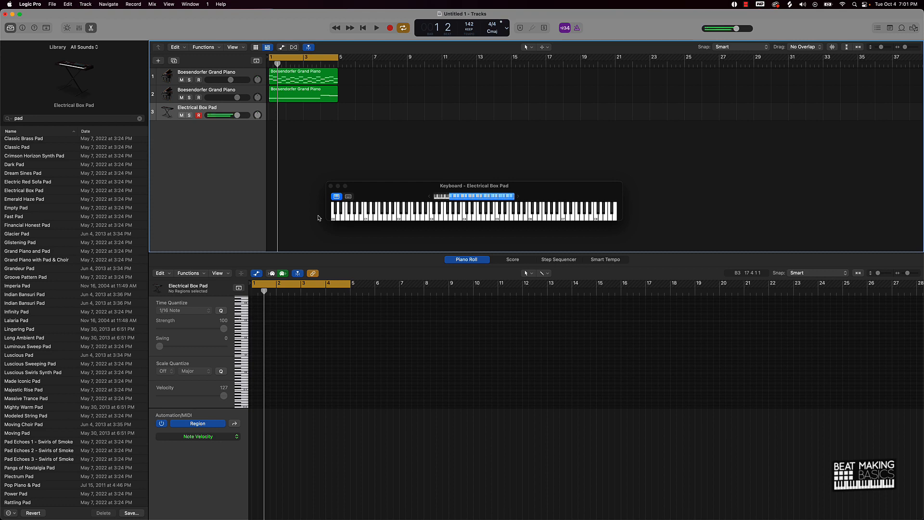
pyautogui.press('r')
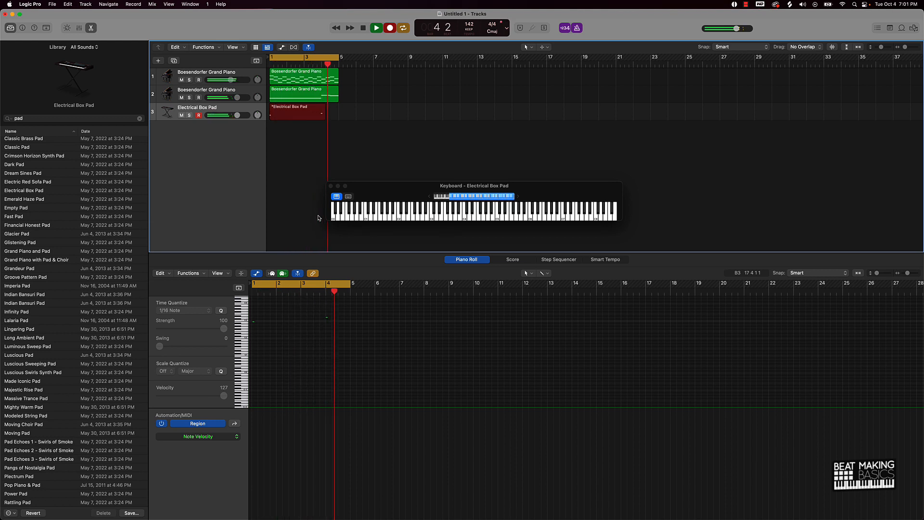
pyautogui.press('space')
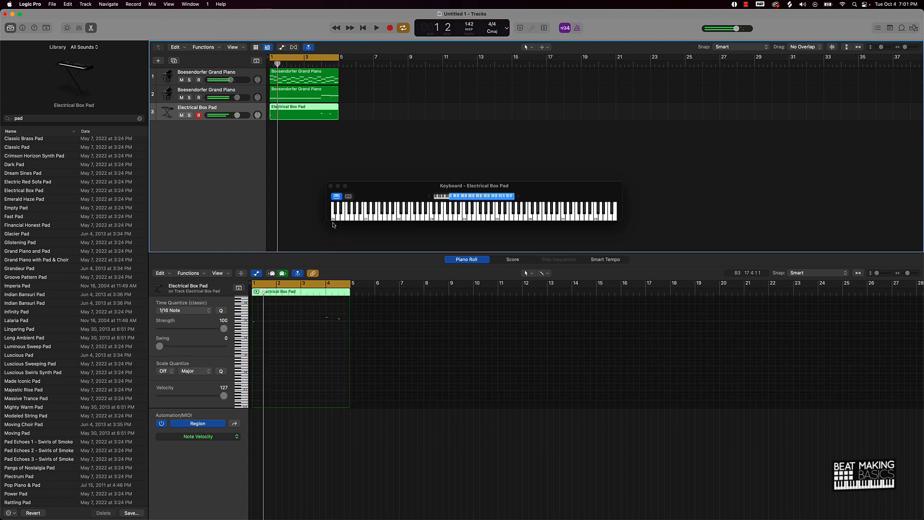
pyautogui.moveTo(237, 115); pyautogui.dragTo(220, 115)
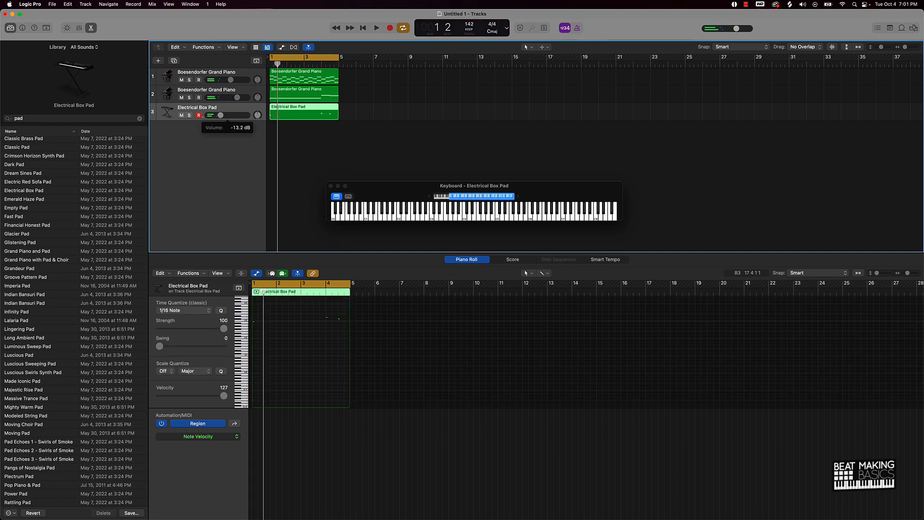
pyautogui.click(323, 135)
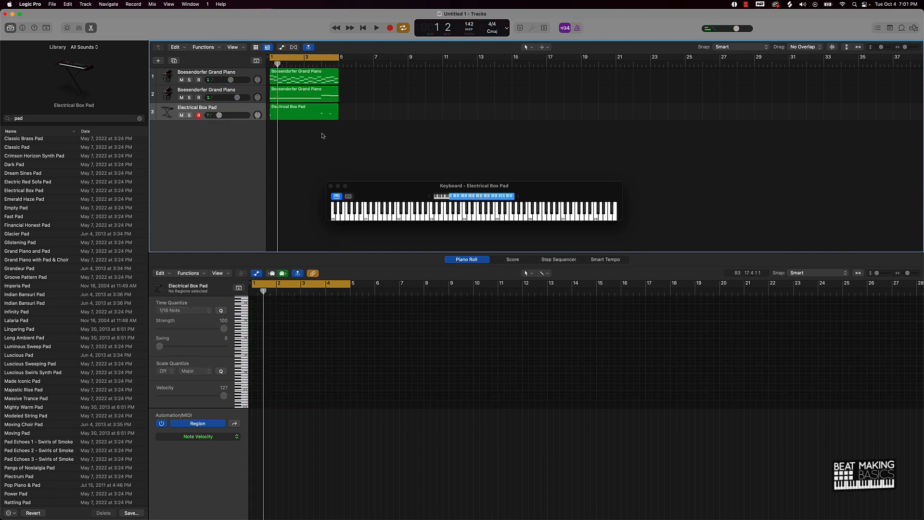
# - Add a fourth software instrument track, search the Library for "tub", and load the Orchestra Tubular Bells patch
pyautogui.click(156, 62)
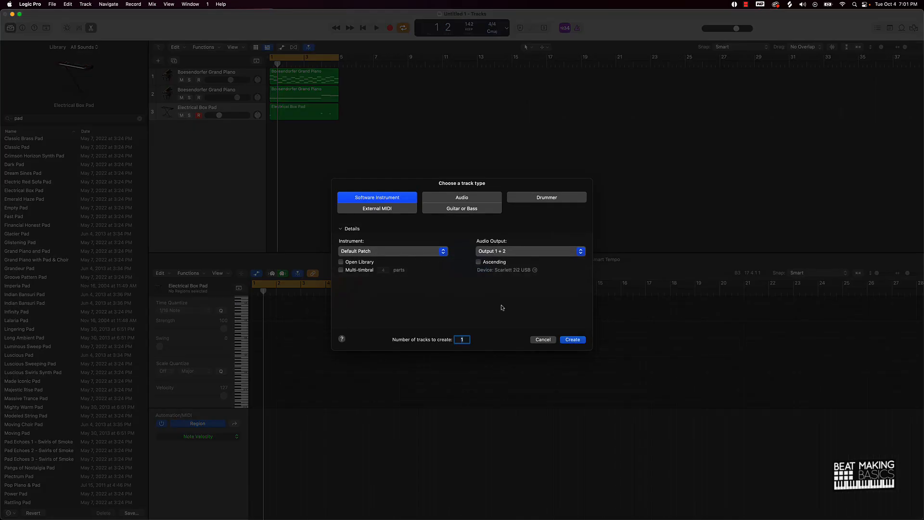
pyautogui.click(577, 340)
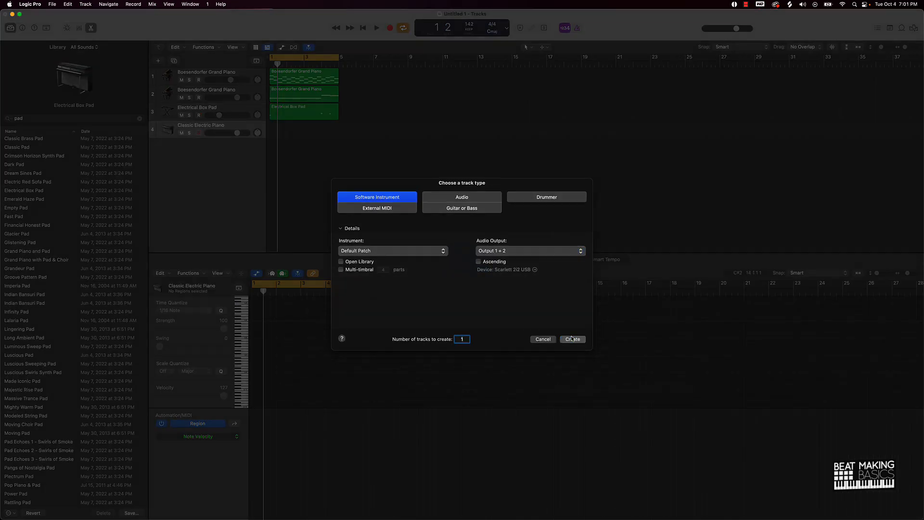
pyautogui.click(29, 118)
pyautogui.write('tub')
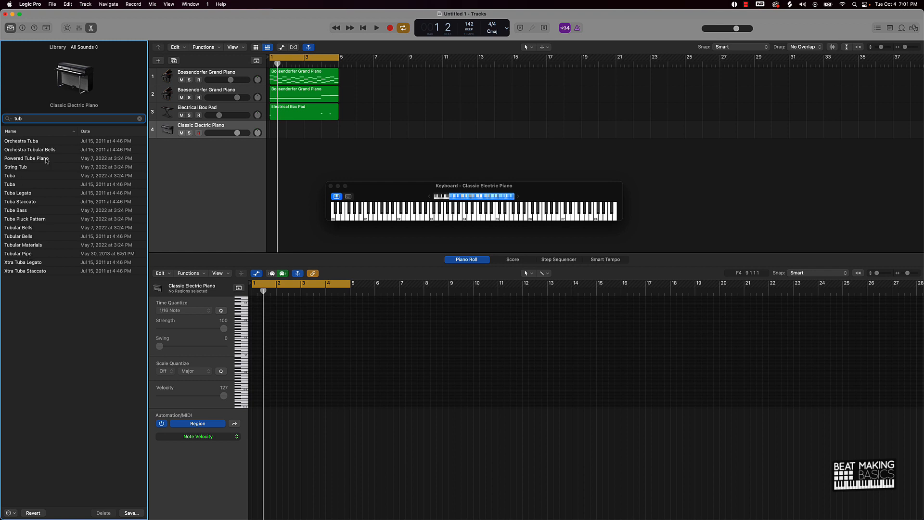
pyautogui.click(33, 149)
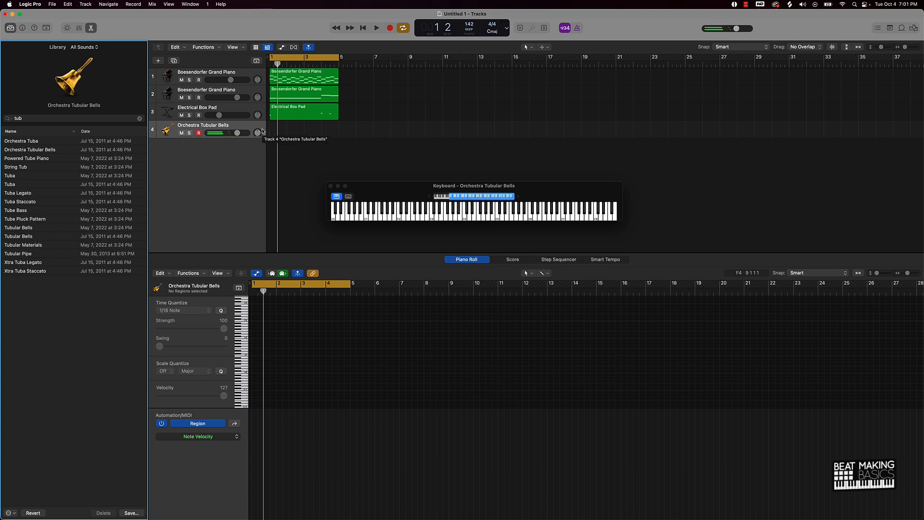
# - Record a tubular bells part with one note at bar 1 and four notes in bar 4, and join the two regions into one four-bar region
pyautogui.press('r')
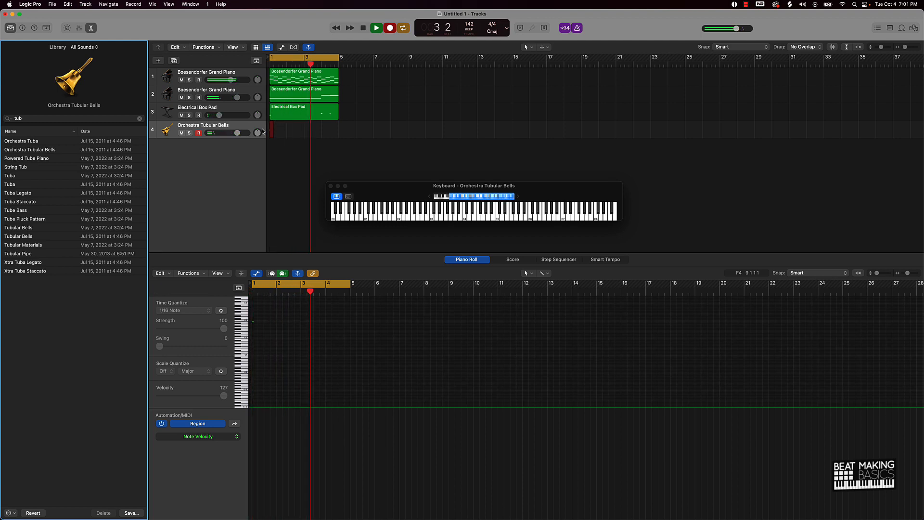
pyautogui.press('space')
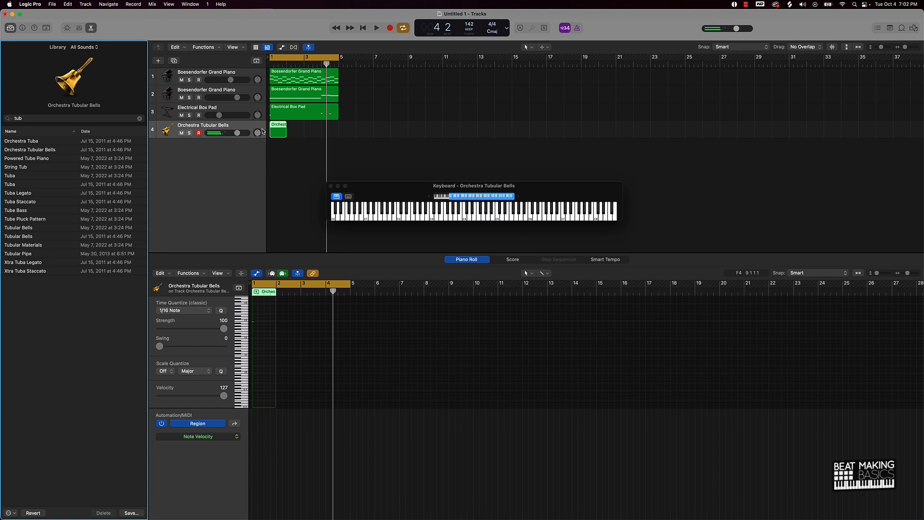
pyautogui.press('r')
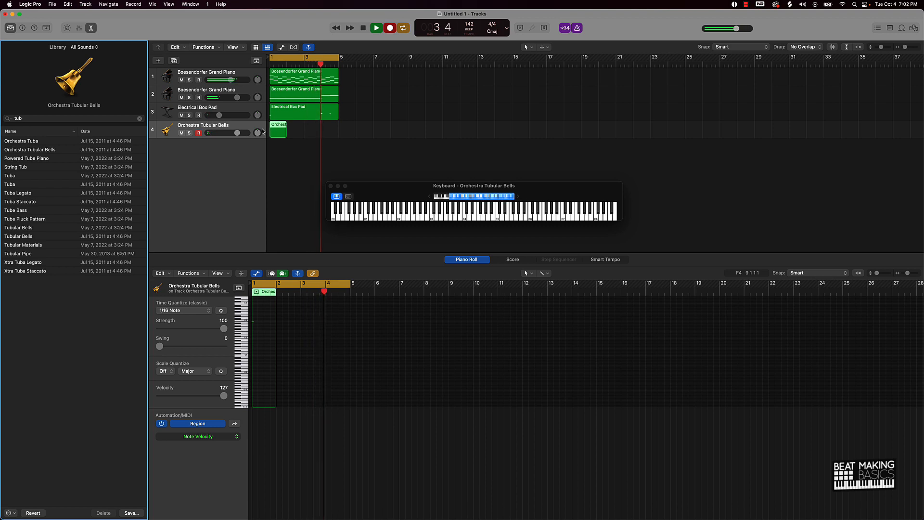
pyautogui.press('space')
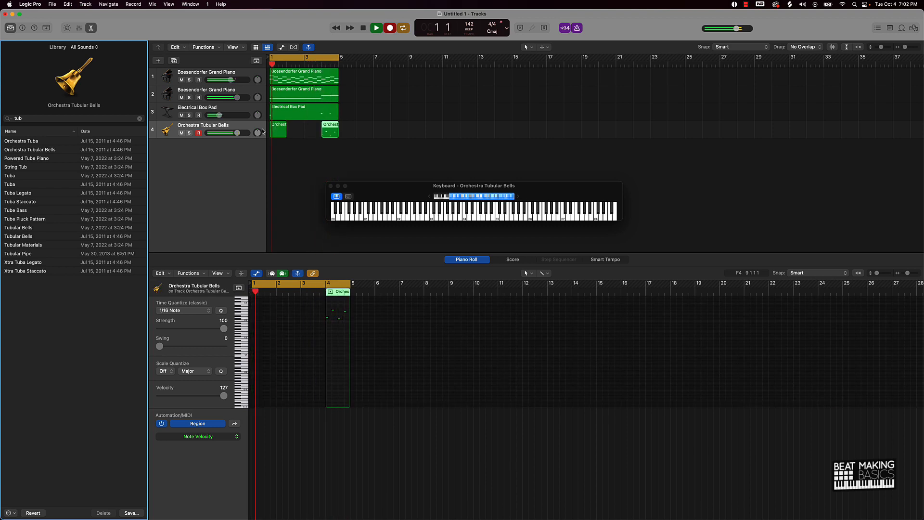
pyautogui.moveTo(284, 149); pyautogui.dragTo(347, 128)
pyautogui.press('super+j')
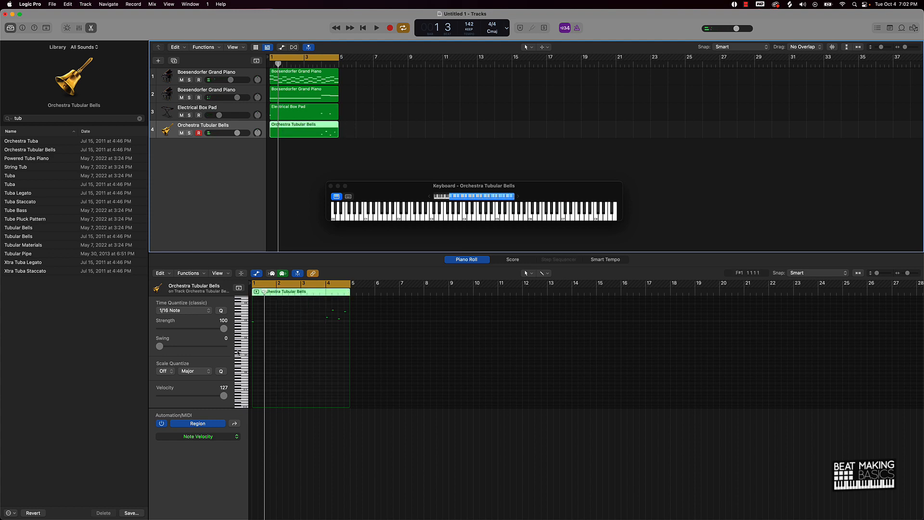
# - Quantize all the tubular bells notes to 1/16 Swing A
pyautogui.click(290, 345)
pyautogui.press('super+a')
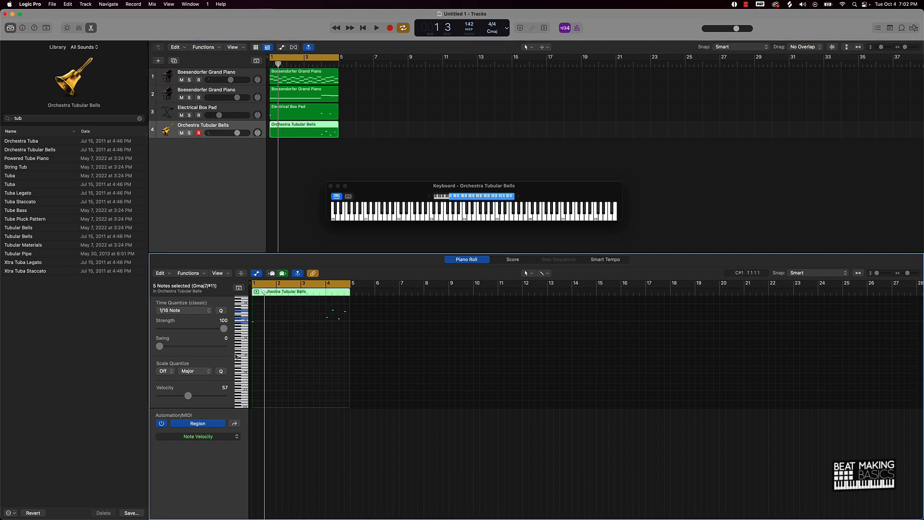
pyautogui.click(210, 310)
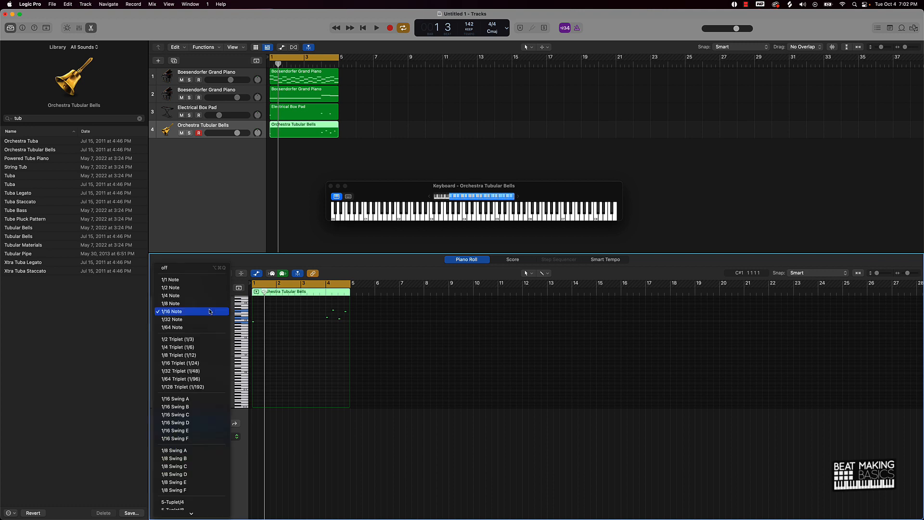
pyautogui.click(177, 398)
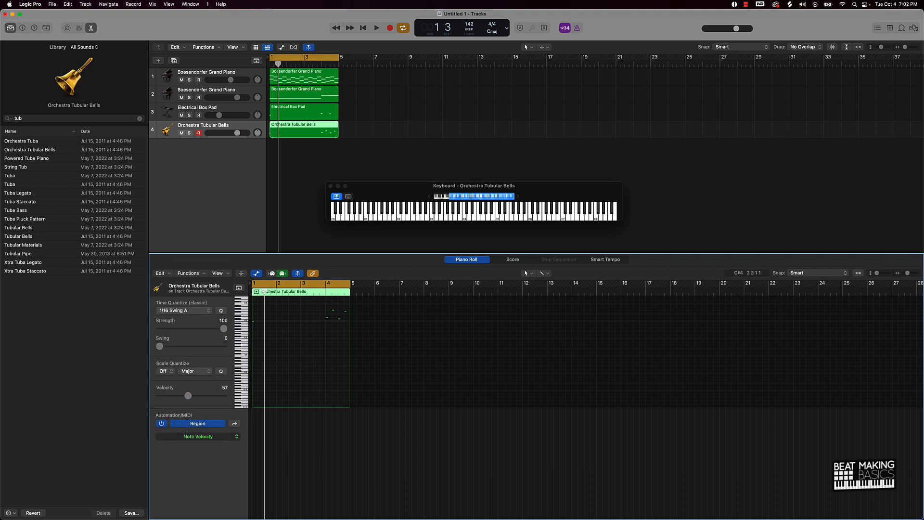
# - Balance the mix with the loop playing: lower the tubular bells, set the pad to -16.4 dB, and adjust the second piano track's volume
pyautogui.moveTo(238, 132); pyautogui.dragTo(231, 132)
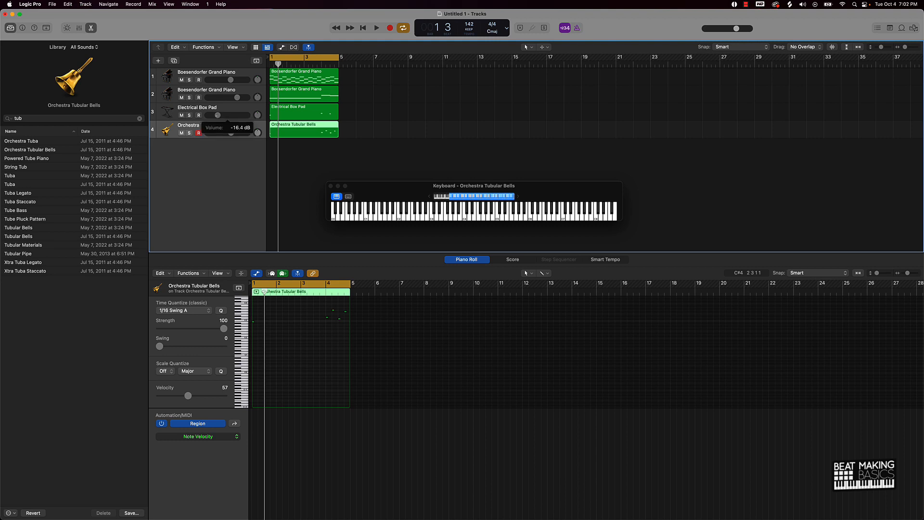
pyautogui.press('space')
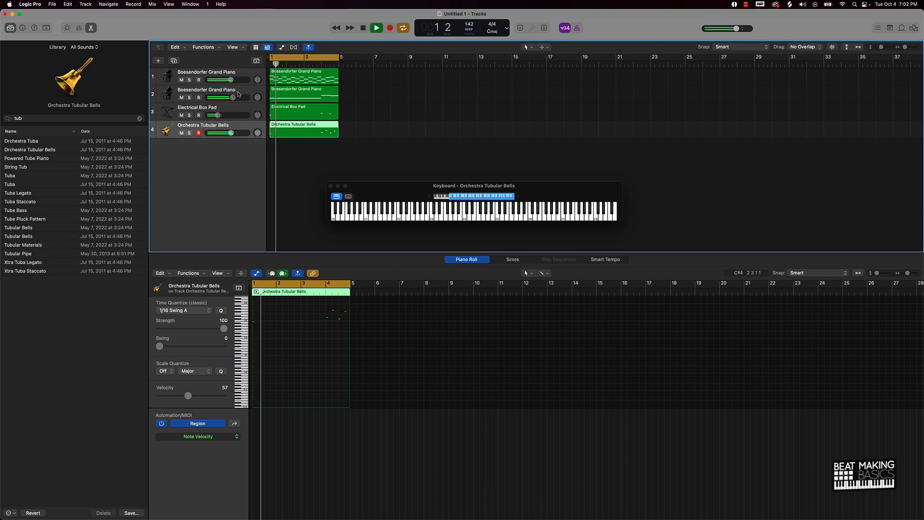
pyautogui.moveTo(233, 97); pyautogui.dragTo(234, 97)
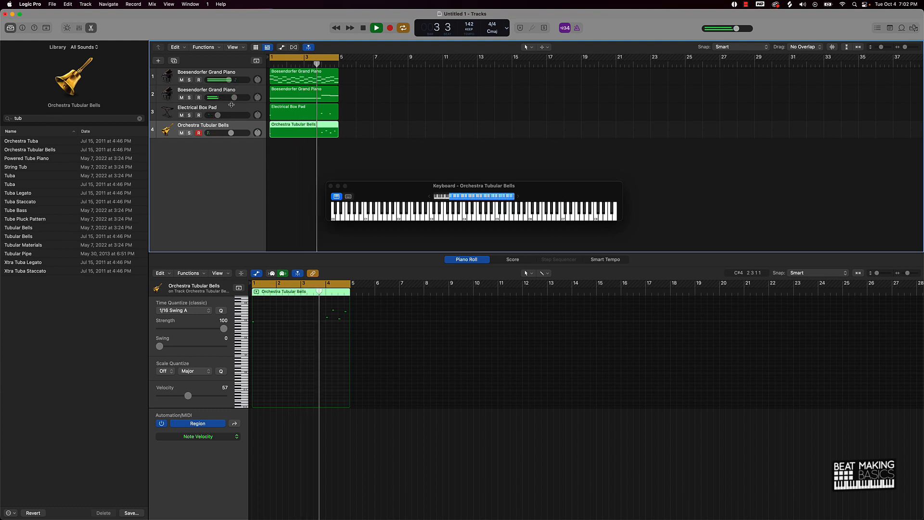
pyautogui.moveTo(234, 97); pyautogui.dragTo(239, 98)
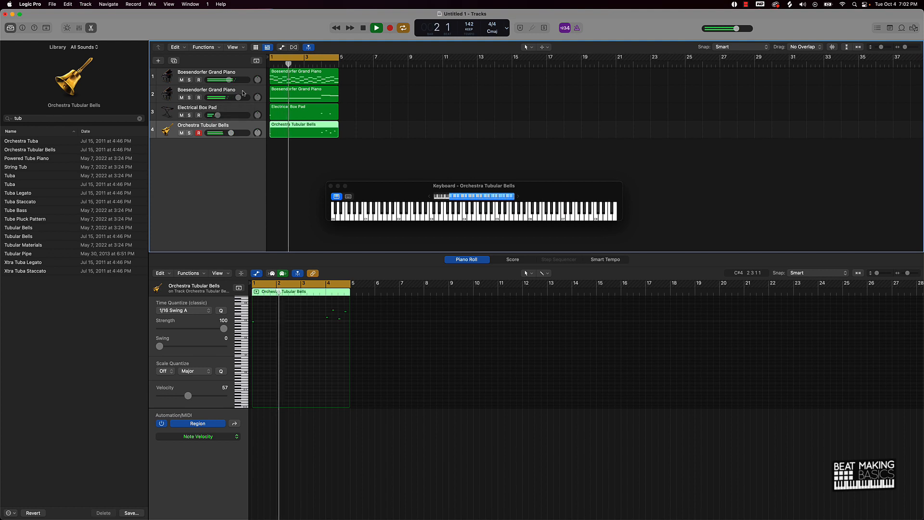
pyautogui.moveTo(231, 132); pyautogui.dragTo(226, 133)
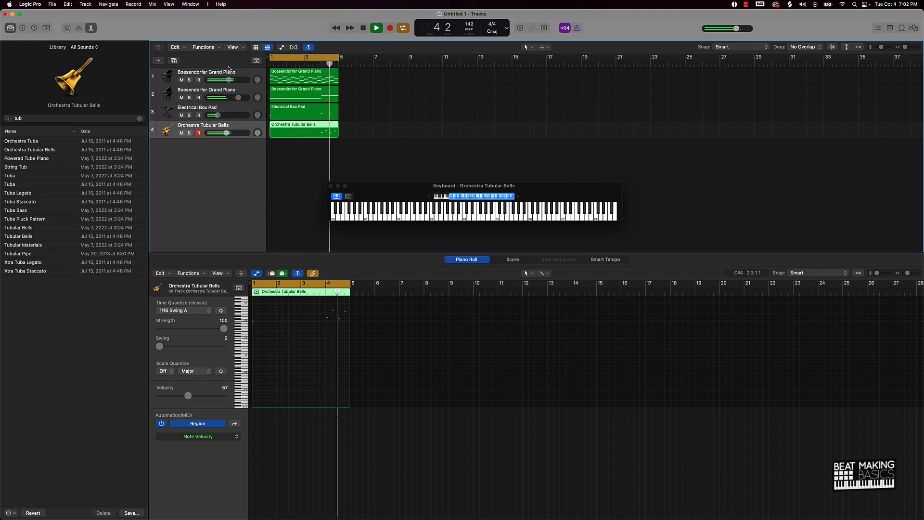
pyautogui.press('space')
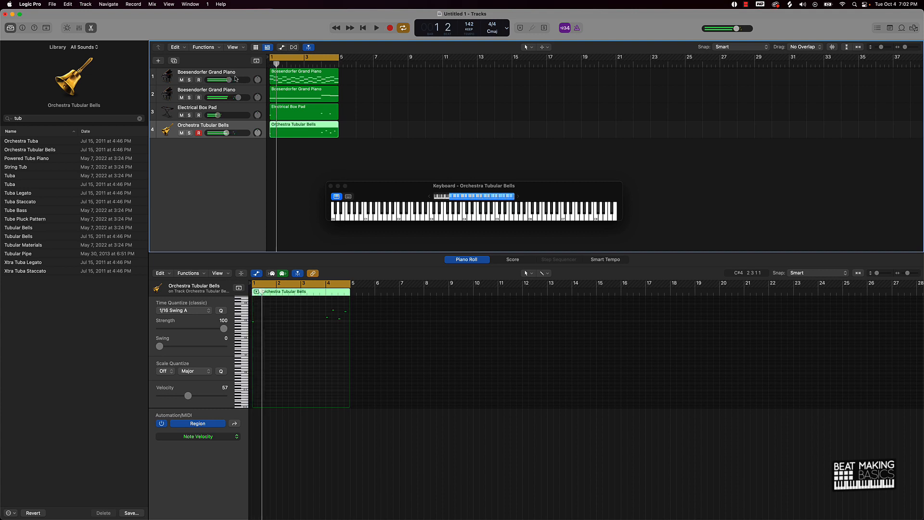
# - Show the first piano track's channel strip and insert the stereo ValhallaRoom reverb after its Tape Delay
pyautogui.click(222, 75)
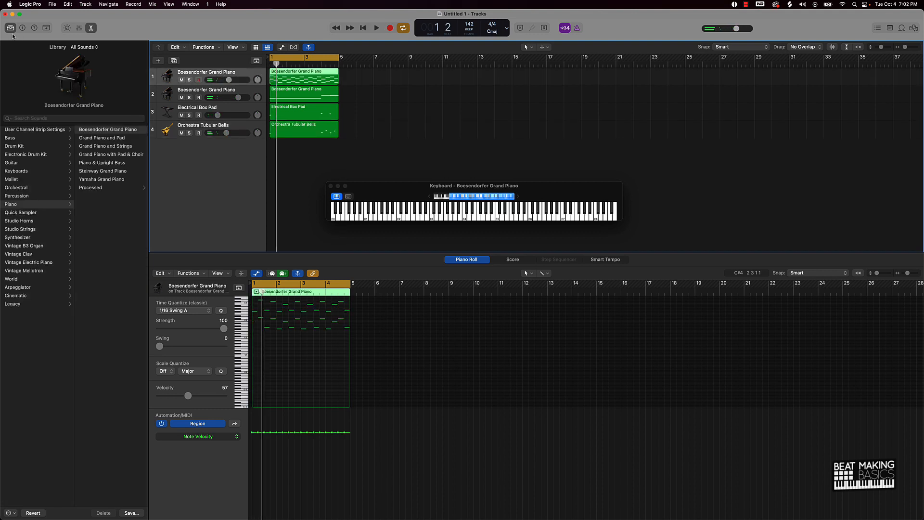
pyautogui.click(10, 28)
pyautogui.click(22, 28)
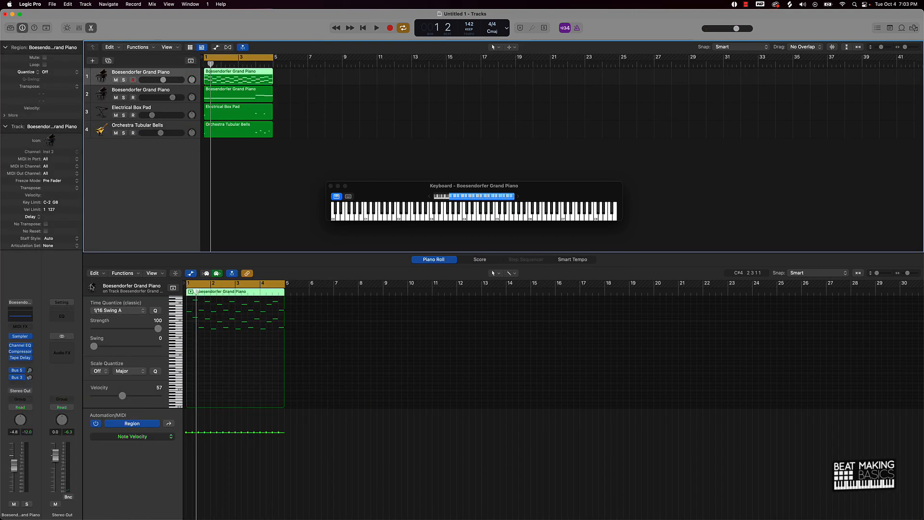
pyautogui.click(28, 366)
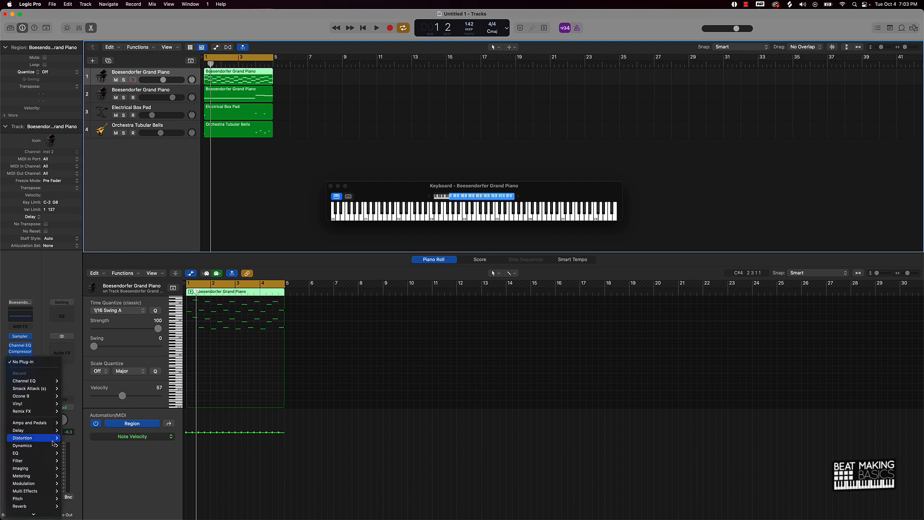
pyautogui.moveTo(45, 512)
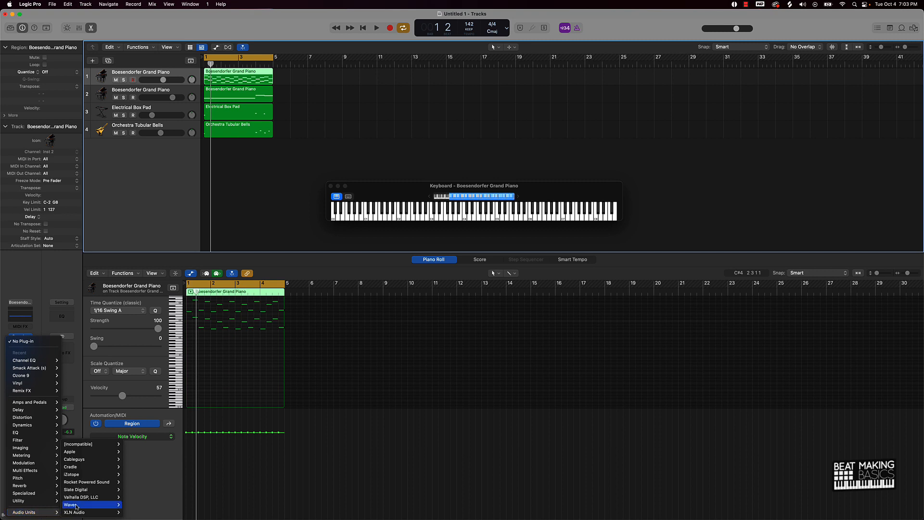
pyautogui.moveTo(84, 497)
pyautogui.moveTo(149, 498)
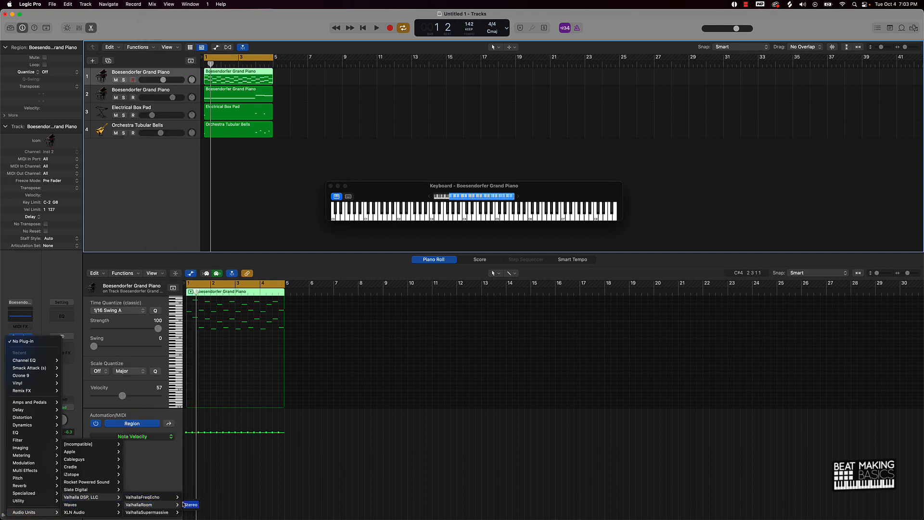
pyautogui.click(188, 504)
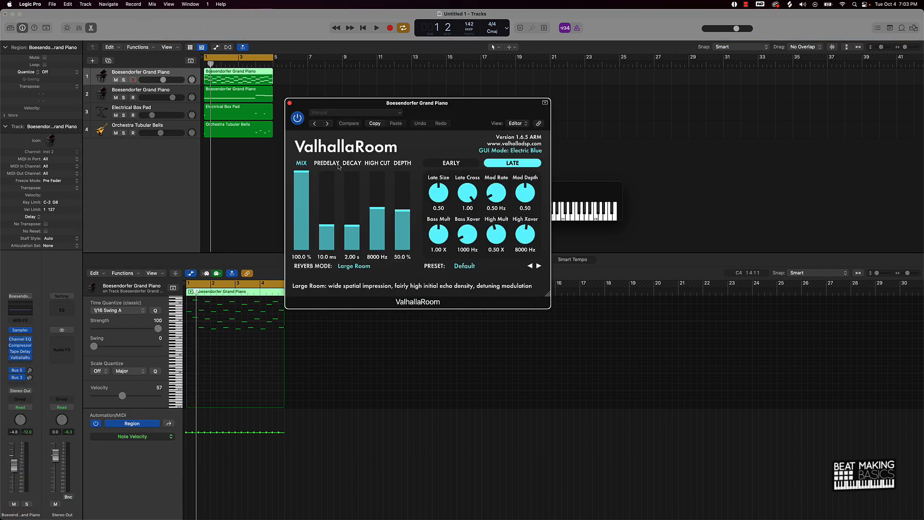
# - Set ValhallaRoom to 100% mix, 2.1 ms predelay, 3.60 s decay, 10520 Hz high cut and 55.2% depth while listening to the loop
pyautogui.moveTo(336, 230)
pyautogui.mouseDown()
pyautogui.moveTo(331, 238)
pyautogui.moveTo(352, 236)
pyautogui.mouseUp()
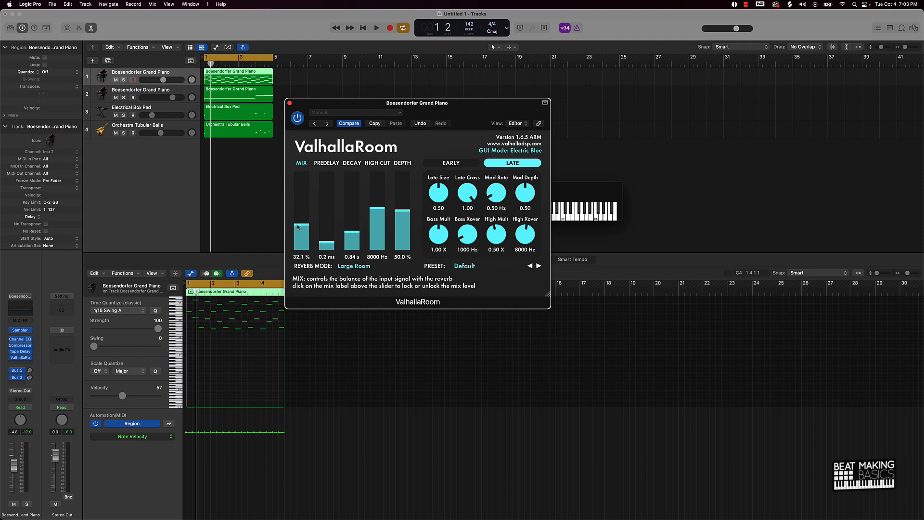
pyautogui.moveTo(297, 227); pyautogui.dragTo(299, 214)
pyautogui.press('space')
pyautogui.moveTo(352, 234); pyautogui.dragTo(352, 230)
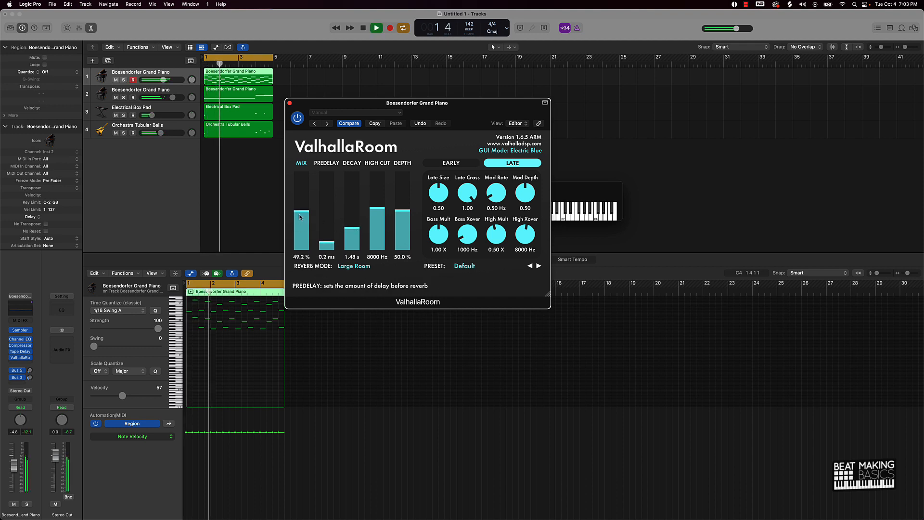
pyautogui.moveTo(300, 216); pyautogui.dragTo(299, 181)
pyautogui.moveTo(326, 243); pyautogui.dragTo(326, 235)
pyautogui.moveTo(378, 208); pyautogui.dragTo(402, 207)
pyautogui.moveTo(355, 232); pyautogui.dragTo(354, 223)
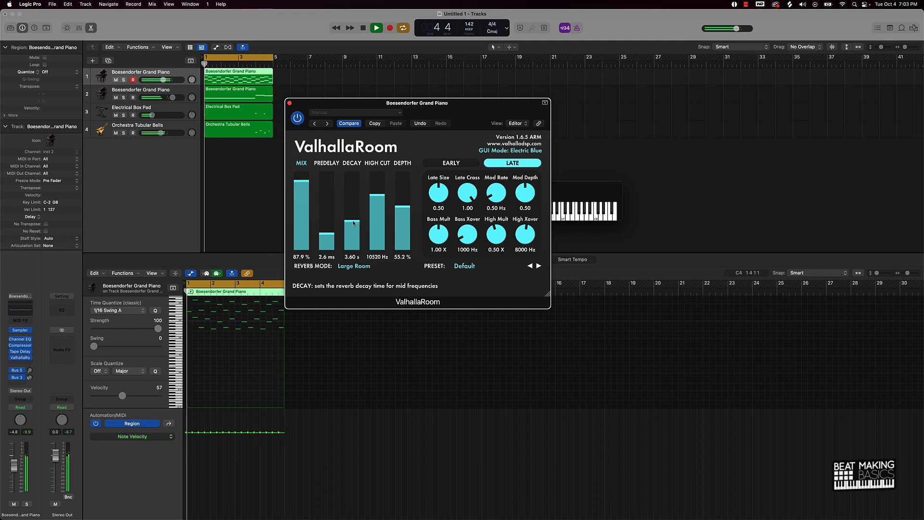
pyautogui.moveTo(307, 181); pyautogui.dragTo(306, 167)
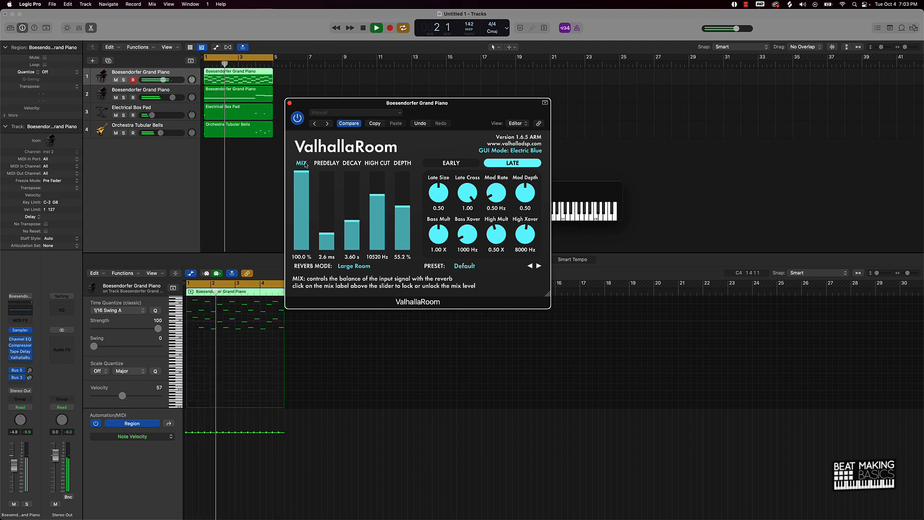
pyautogui.moveTo(325, 235); pyautogui.dragTo(325, 237)
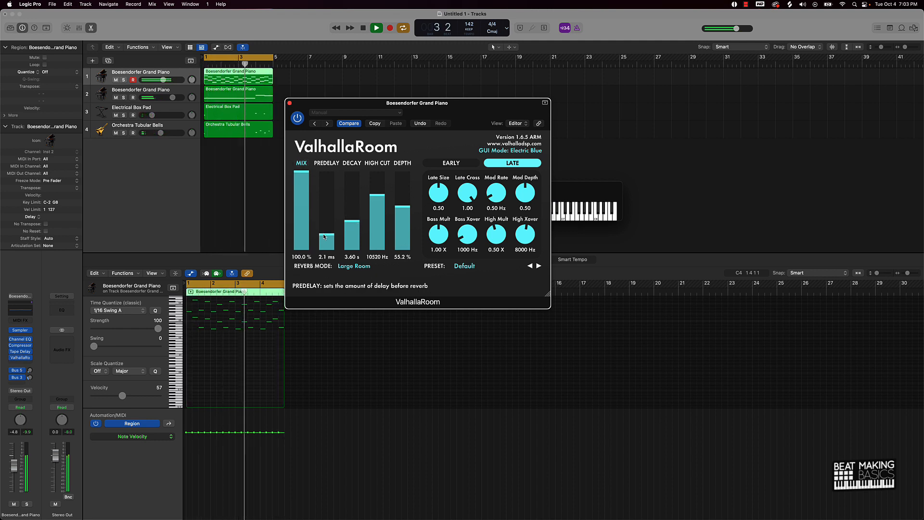
# - Enable the low-cut and high-cut bands in the first piano track's Channel EQ and move both cutoffs inward to narrow its frequency range
pyautogui.click(20, 339)
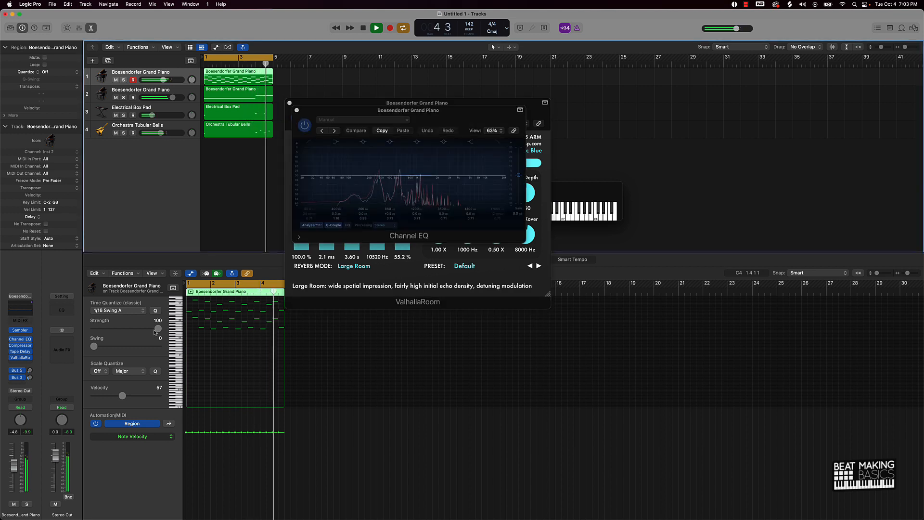
pyautogui.click(309, 142)
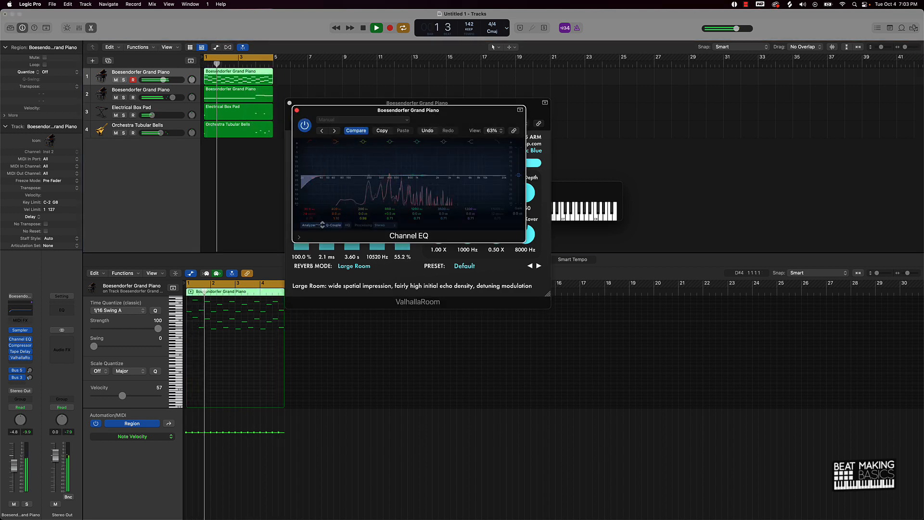
pyautogui.moveTo(309, 214); pyautogui.dragTo(310, 190)
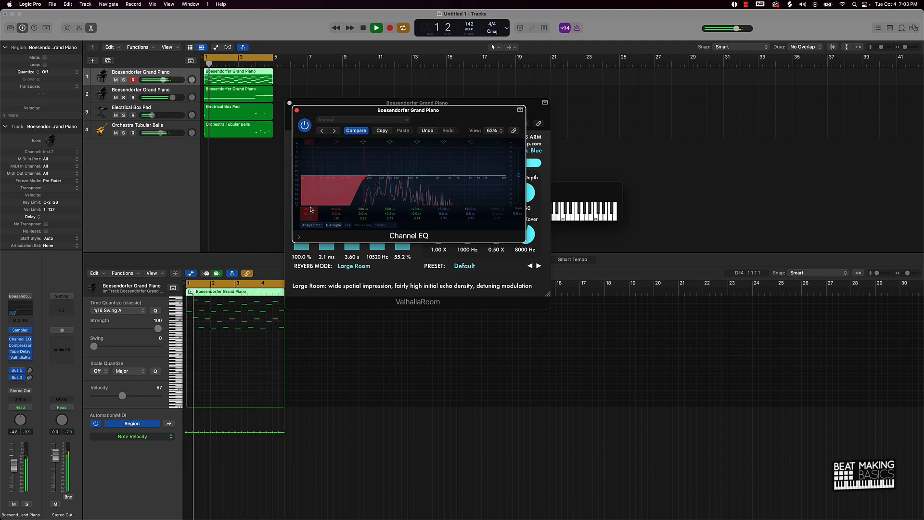
pyautogui.click(498, 144)
pyautogui.moveTo(497, 210)
pyautogui.mouseDown()
pyautogui.moveTo(497, 228)
pyautogui.moveTo(497, 205)
pyautogui.mouseUp()
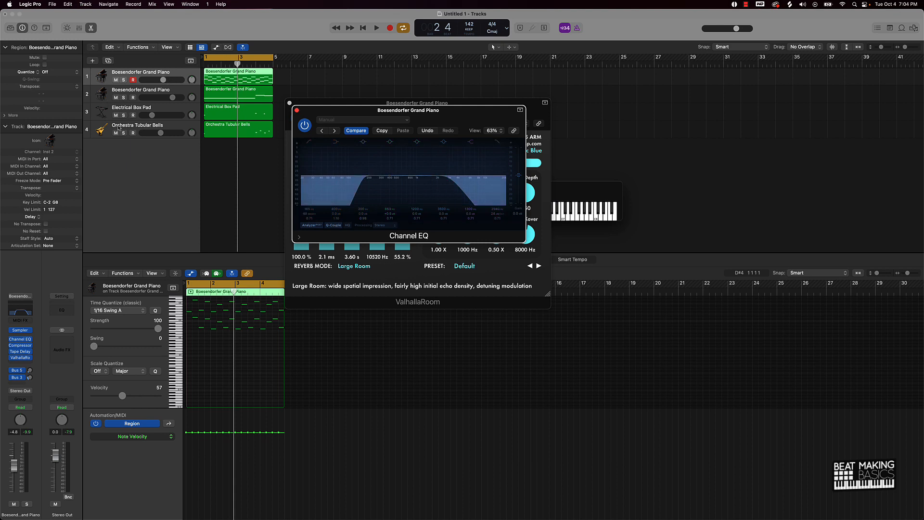
# - Mute the pad and tubular bells tracks and play back only the two piano tracks
pyautogui.moveTo(116, 134); pyautogui.dragTo(116, 116)
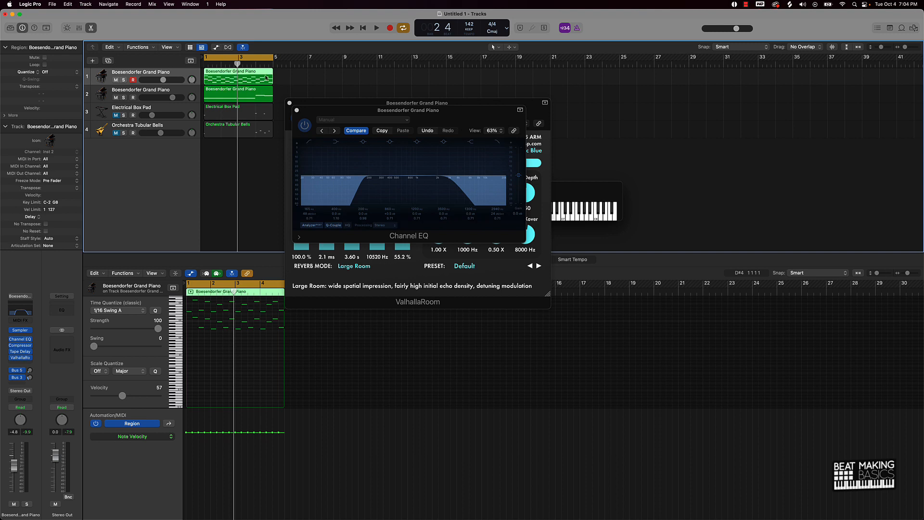
pyautogui.press('space')
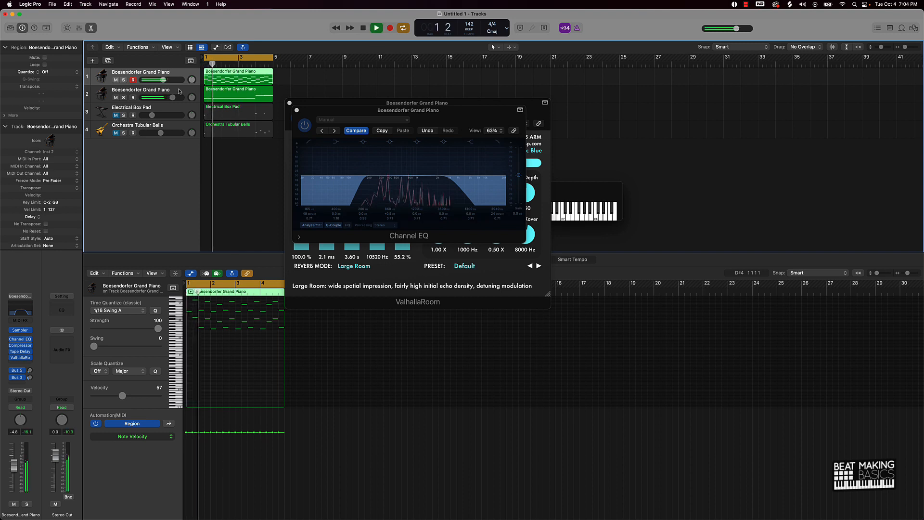
pyautogui.click(158, 91)
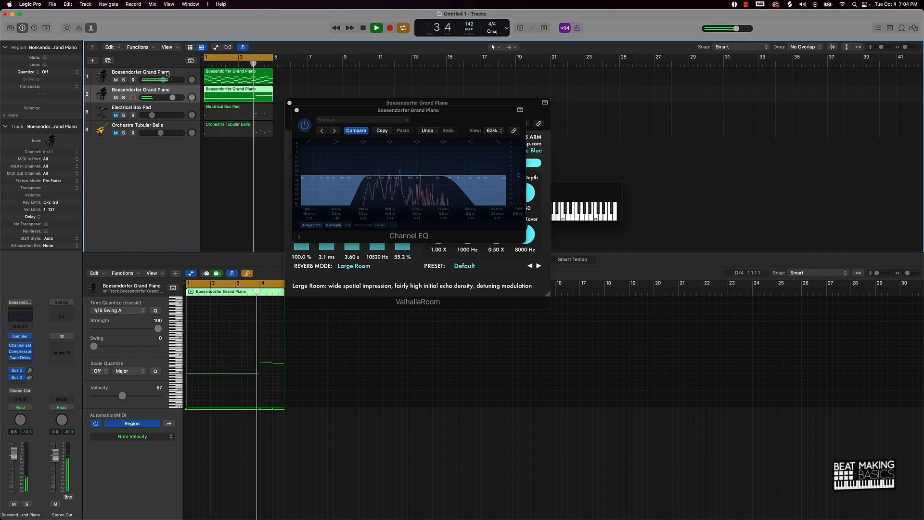
# - Return to the first piano track and bring its ValhallaRoom reverb settings to the front during playback
pyautogui.press('Up')
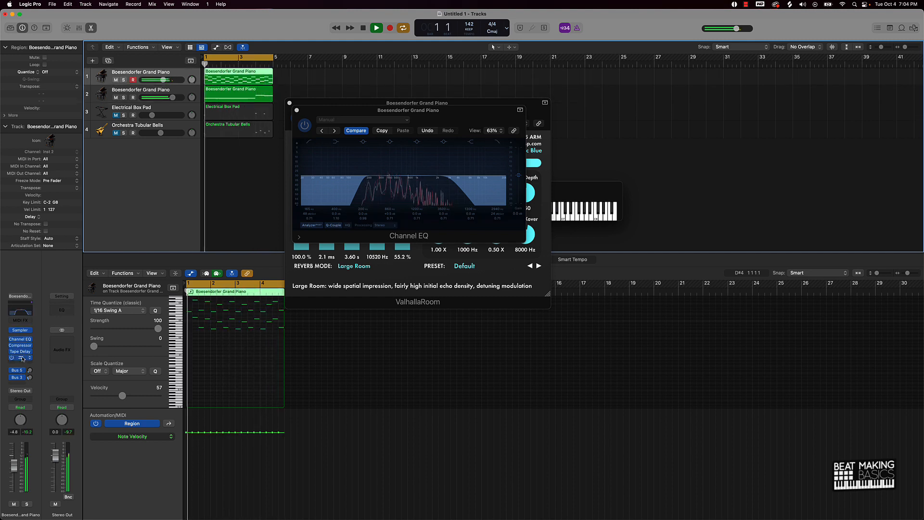
pyautogui.click(21, 358)
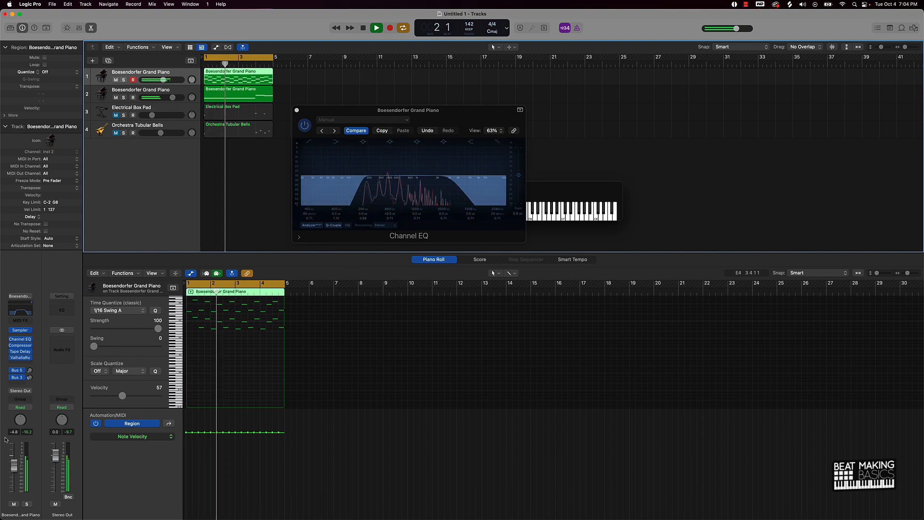
pyautogui.click(23, 358)
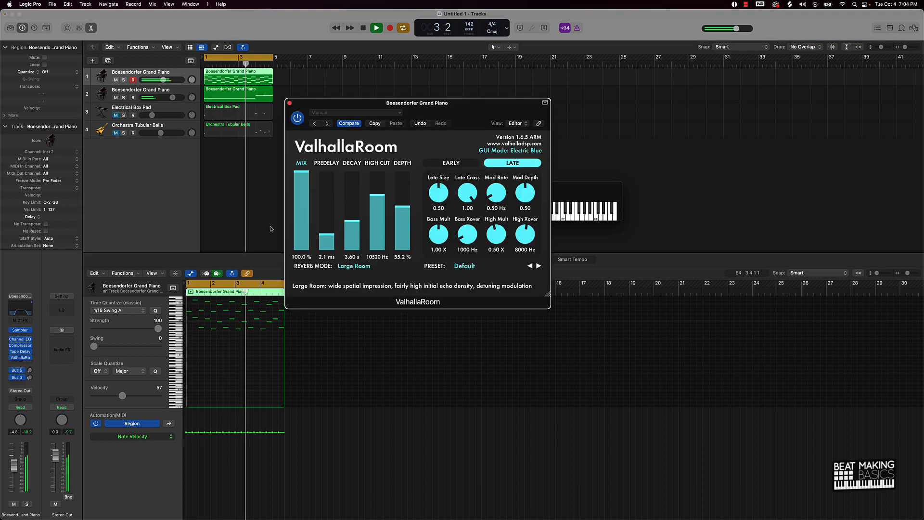
# - Set ValhallaRoom's mix to 53.8% and the first piano track's volume to -9.4 dB during playback
pyautogui.moveTo(300, 209); pyautogui.dragTo(298, 207)
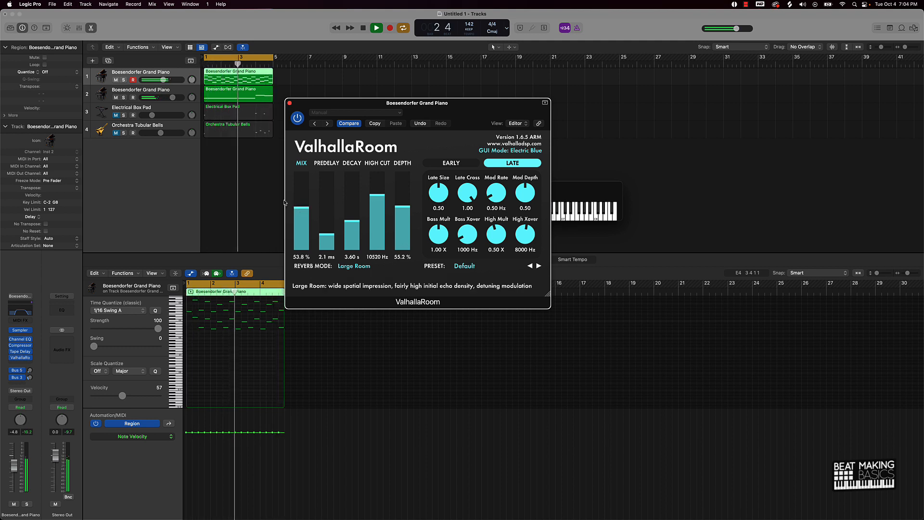
pyautogui.moveTo(163, 80); pyautogui.dragTo(158, 80)
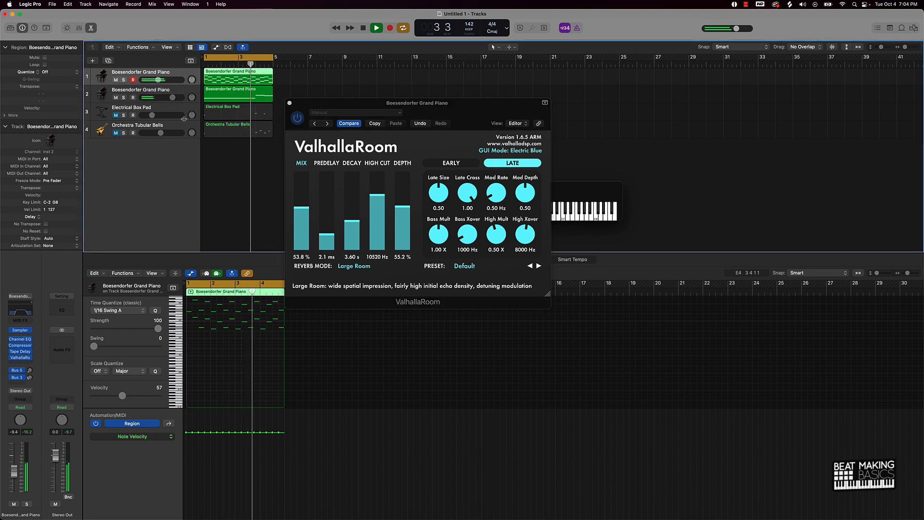
# - Unmute the tubular bells track, cut its low end with the Channel EQ's low-cut band and set its volume to -11.6 dB
pyautogui.click(116, 132)
pyautogui.moveTo(160, 132); pyautogui.dragTo(159, 133)
pyautogui.click(103, 128)
pyautogui.click(19, 357)
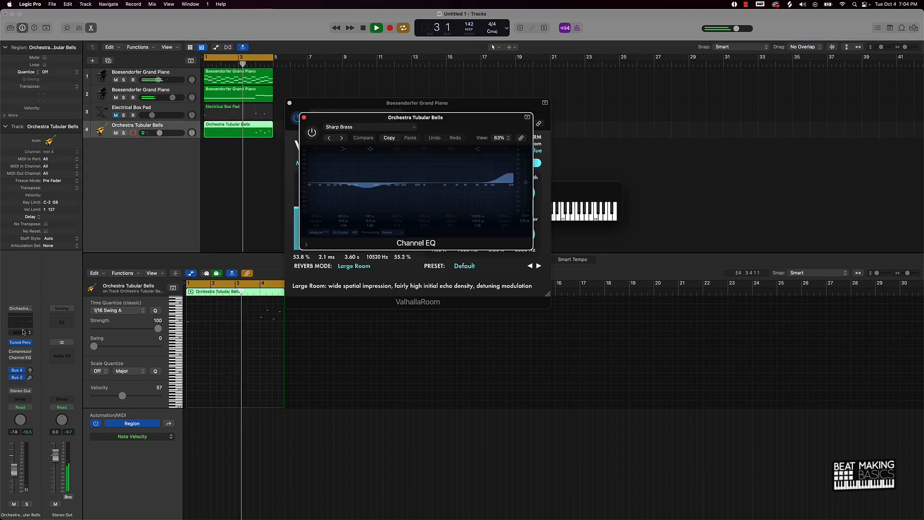
pyautogui.moveTo(315, 153); pyautogui.dragTo(321, 185)
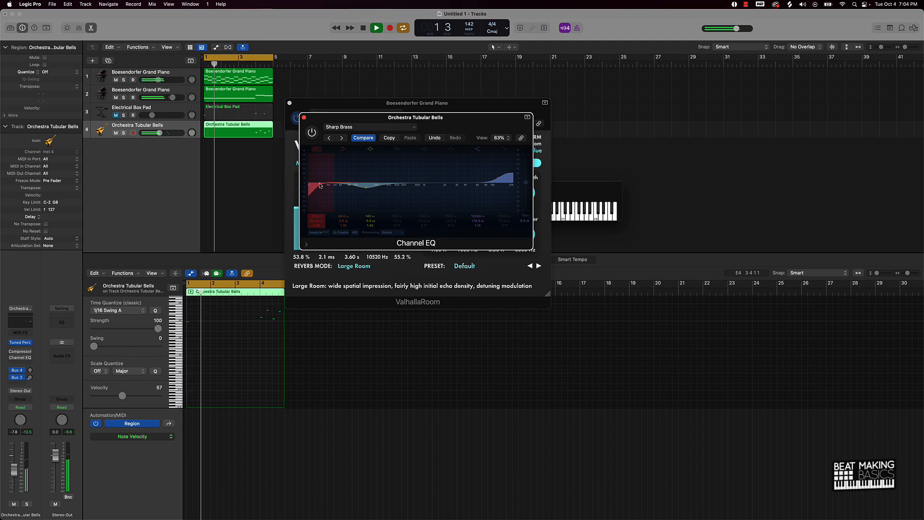
pyautogui.moveTo(323, 223)
pyautogui.mouseDown()
pyautogui.moveTo(319, 195)
pyautogui.moveTo(319, 207)
pyautogui.mouseUp()
pyautogui.press('space')
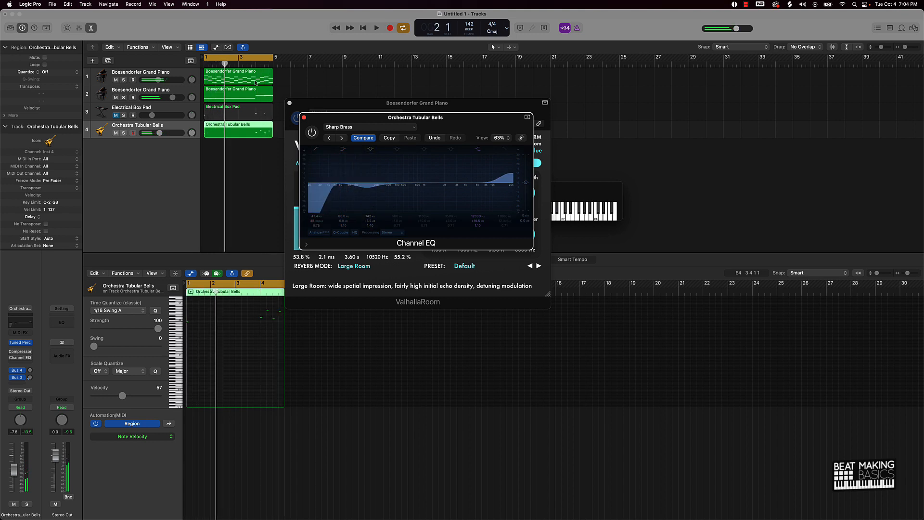
pyautogui.click(303, 118)
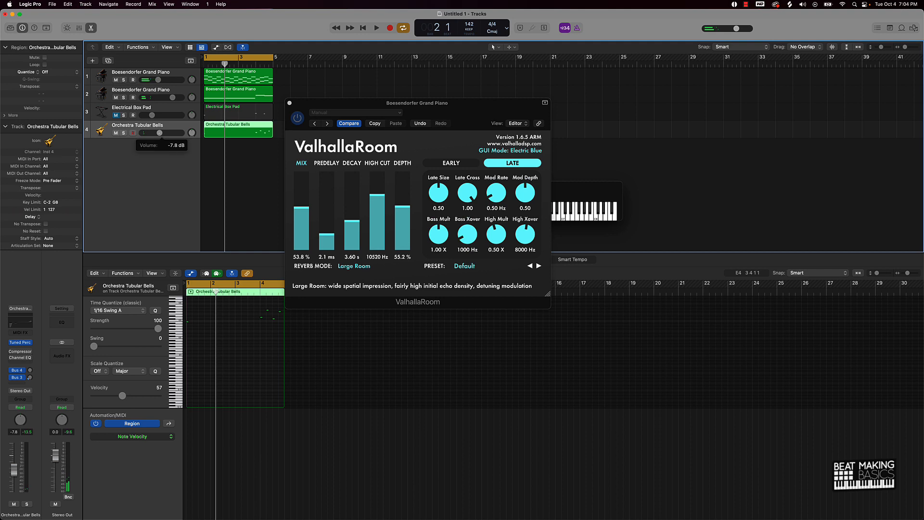
# - Delete the Electrical Box Pad region and its track, and close the piano's ValhallaRoom and Channel EQ windows
pyautogui.click(151, 110)
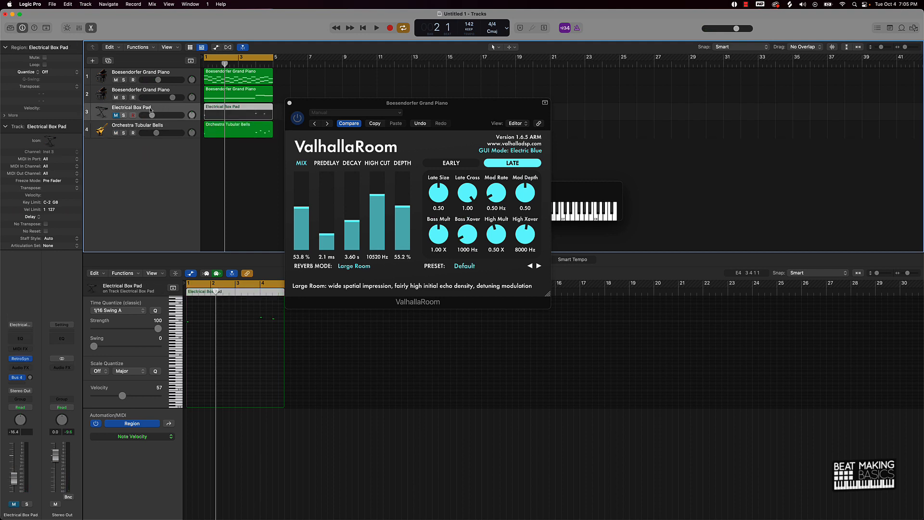
pyautogui.press('Delete')
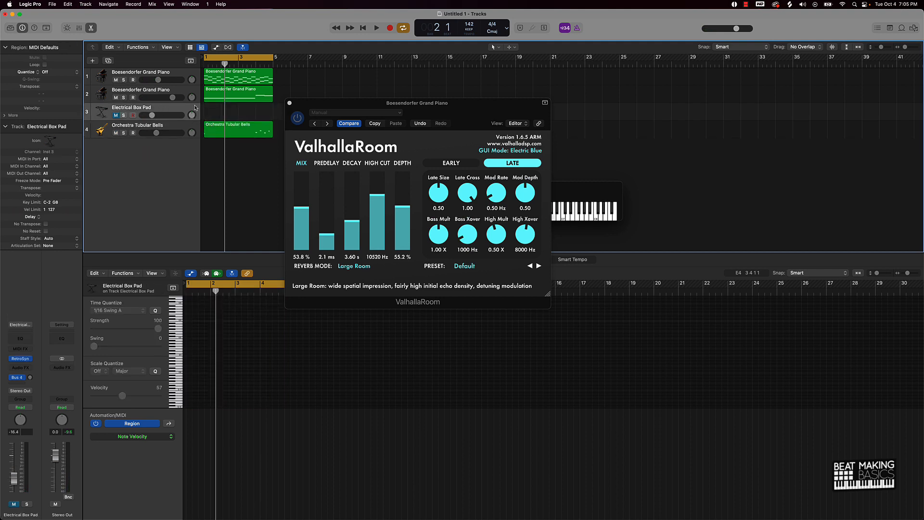
pyautogui.press('super+BackSpace')
pyautogui.click(235, 138)
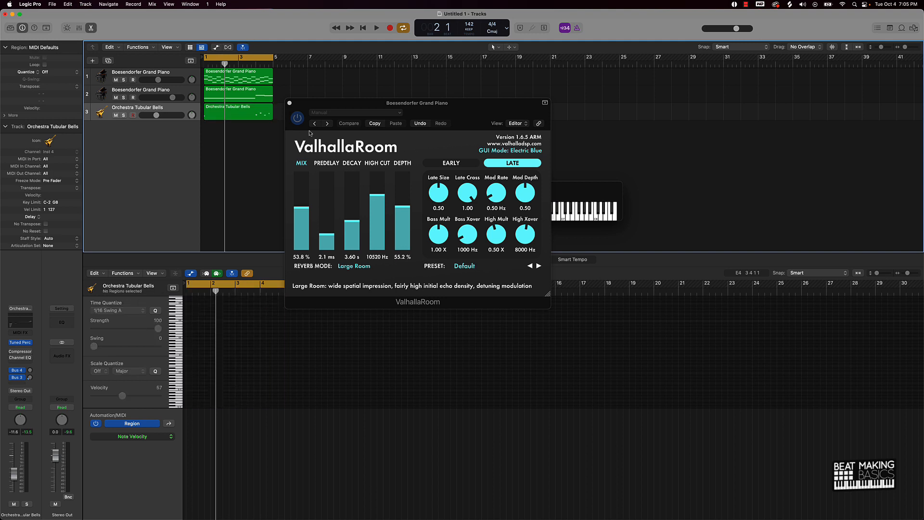
pyautogui.click(288, 102)
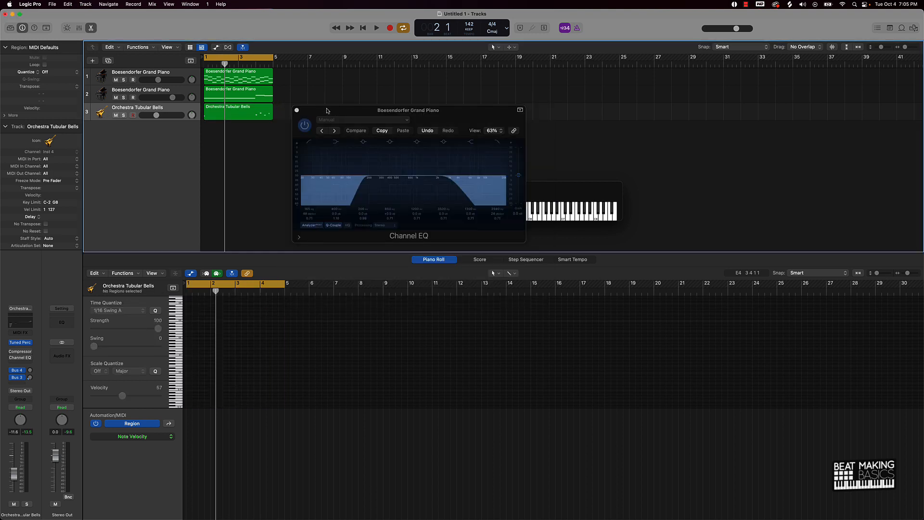
pyautogui.click(297, 111)
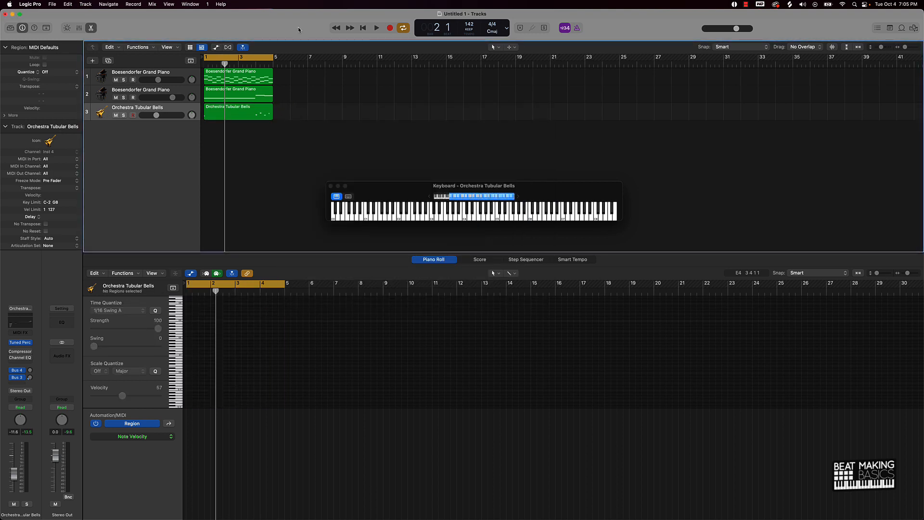
# - Mute the tubular bells and the long-note piano track for a moment, and unmute both again
pyautogui.click(161, 75)
pyautogui.click(166, 89)
pyautogui.click(170, 111)
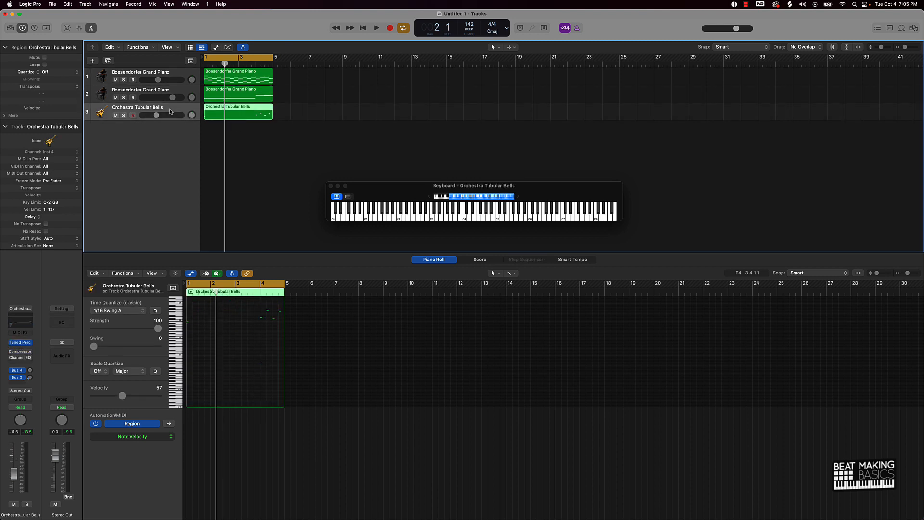
pyautogui.click(116, 115)
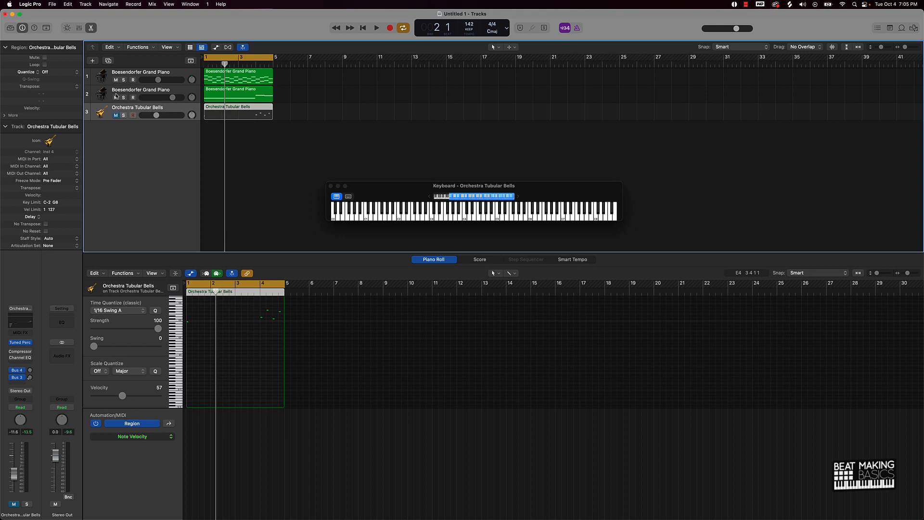
pyautogui.click(116, 98)
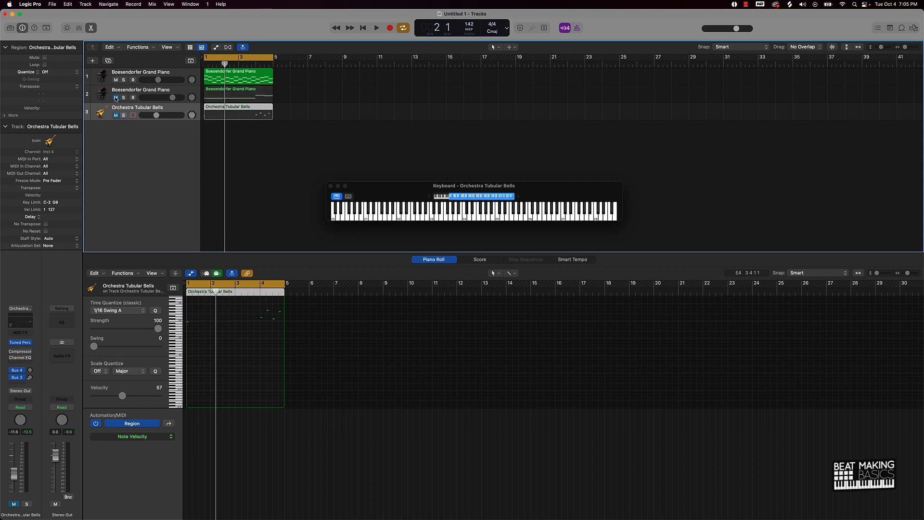
pyautogui.moveTo(116, 98); pyautogui.dragTo(116, 115)
# - Move the long-note piano track to the first position and name the tracks and their regions Piano 1, Piano 2 and Bell
pyautogui.moveTo(162, 90); pyautogui.dragTo(120, 76)
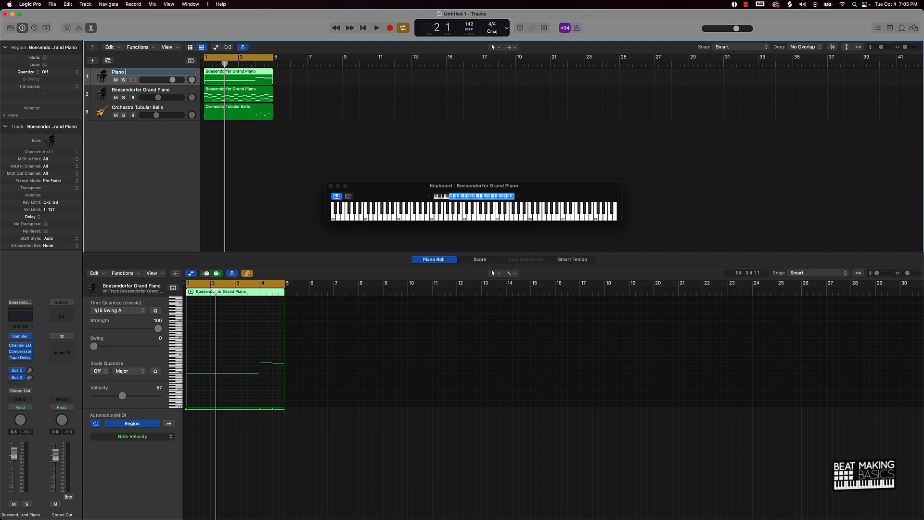
pyautogui.press('Tab')
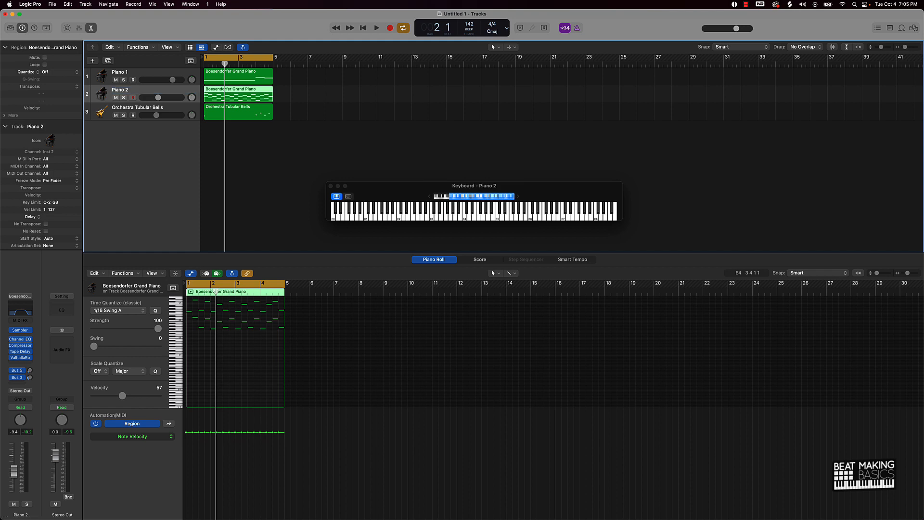
pyautogui.doubleClick(140, 105)
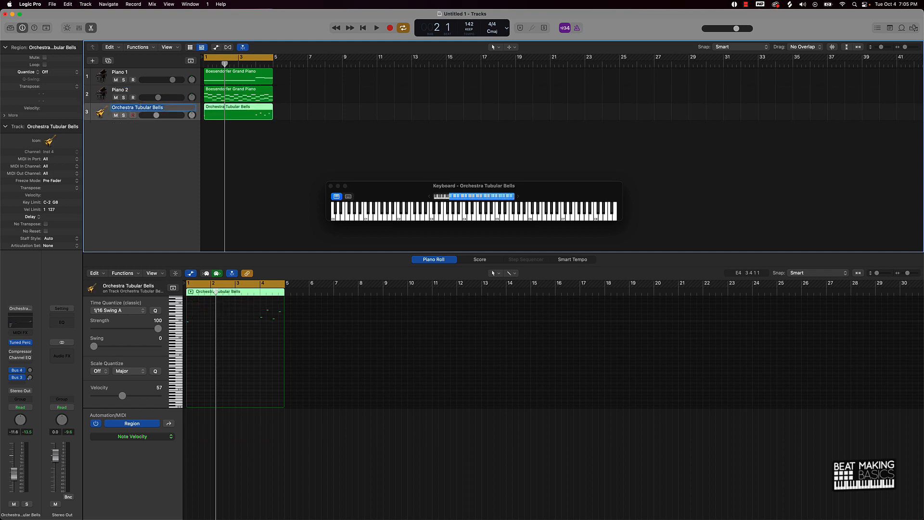
pyautogui.press('super+a')
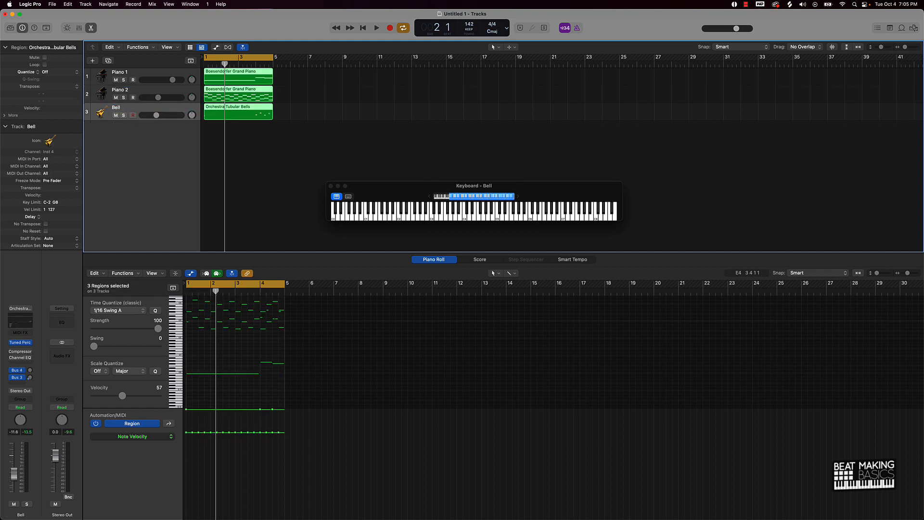
pyautogui.click(272, 136)
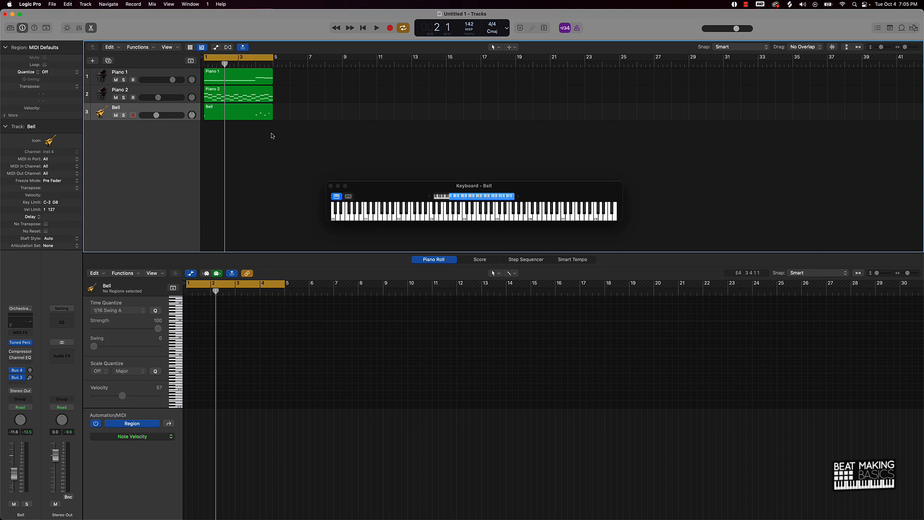
# - Duplicate the Piano 2 track together with its region and select all notes in the copy
pyautogui.click(204, 91)
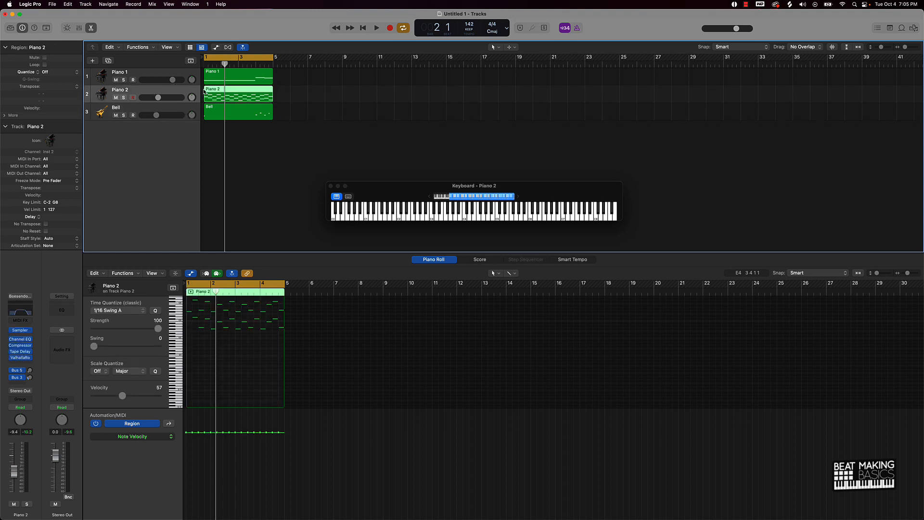
pyautogui.press('e')
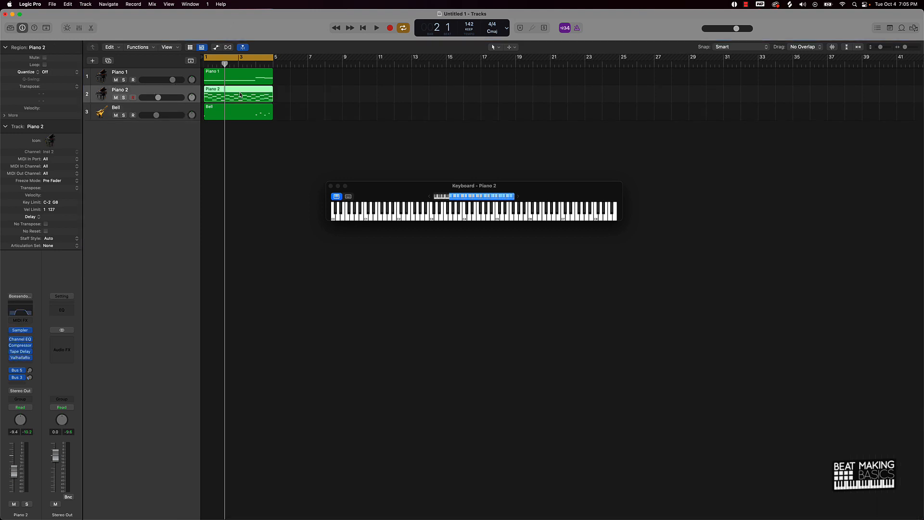
pyautogui.press('super+d')
pyautogui.moveTo(243, 102); pyautogui.dragTo(243, 115)
pyautogui.press('e')
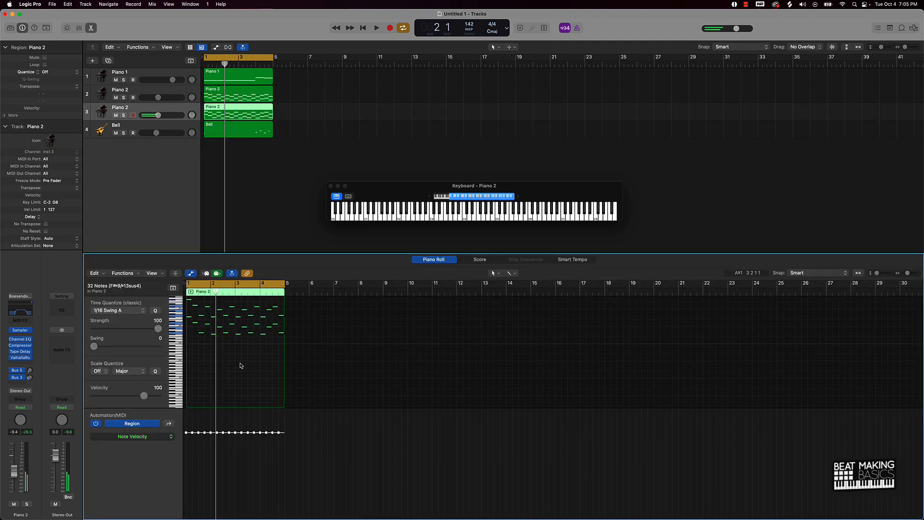
# - Pan the two Piano 2 tracks apart and set the duplicate's volume to -13.8 dB while playing the loop
pyautogui.press('space')
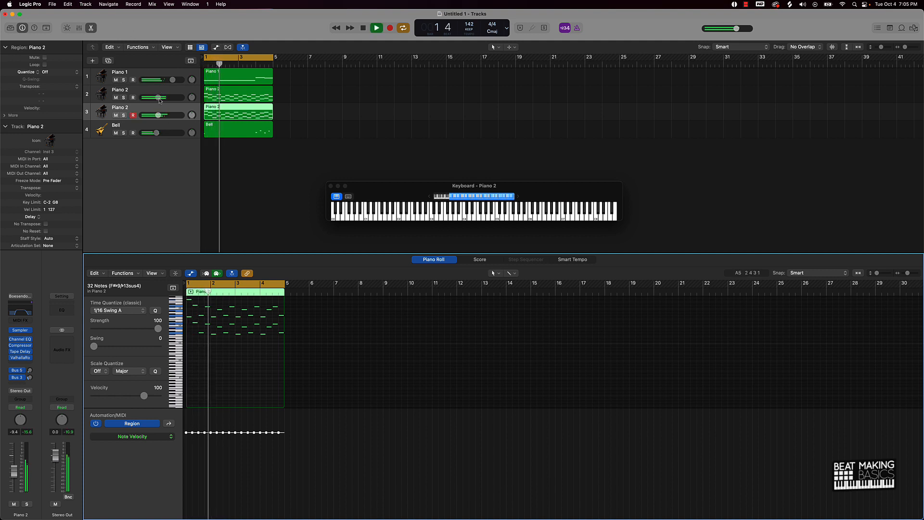
pyautogui.moveTo(158, 115)
pyautogui.mouseDown()
pyautogui.moveTo(151, 115)
pyautogui.moveTo(192, 110)
pyautogui.moveTo(192, 96)
pyautogui.moveTo(155, 116)
pyautogui.moveTo(158, 98)
pyautogui.moveTo(155, 116)
pyautogui.mouseUp()
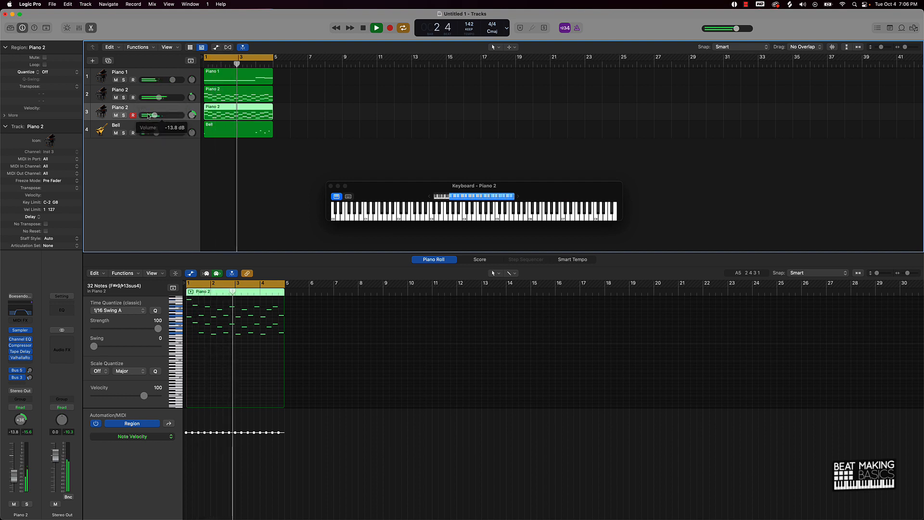
pyautogui.press('space')
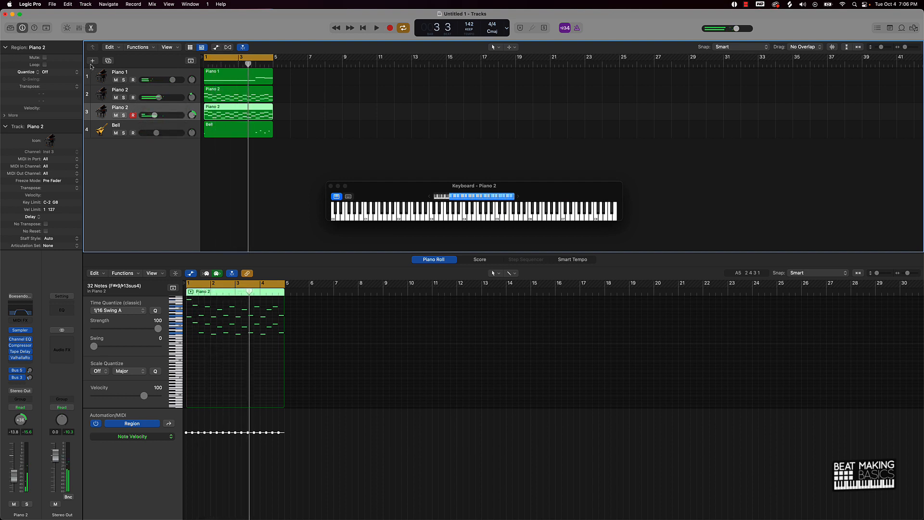
# - Add a software instrument track with the default patch and browse the Library's Synthesizer Lead sounds for it
pyautogui.click(92, 61)
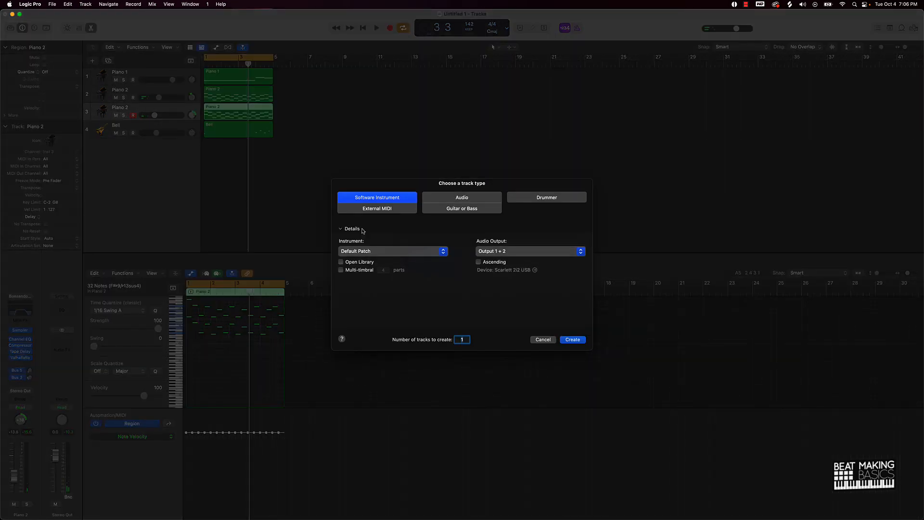
pyautogui.click(573, 339)
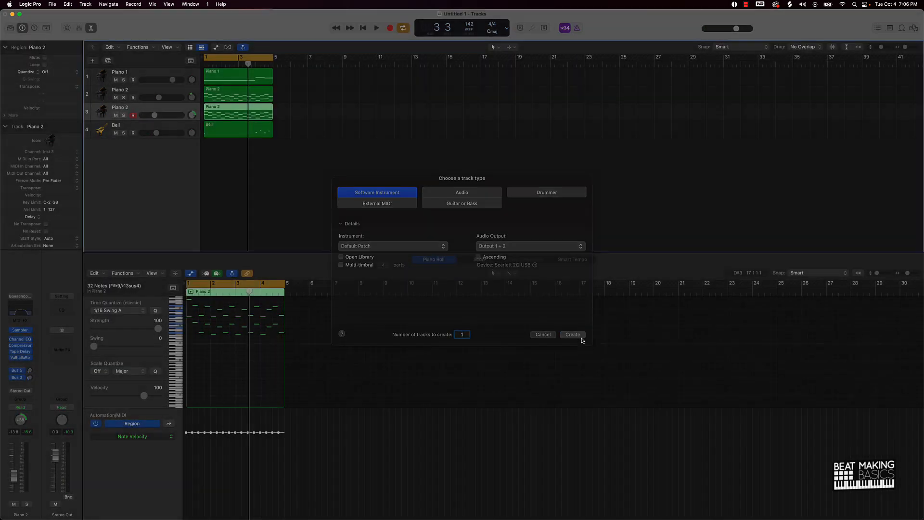
pyautogui.click(10, 28)
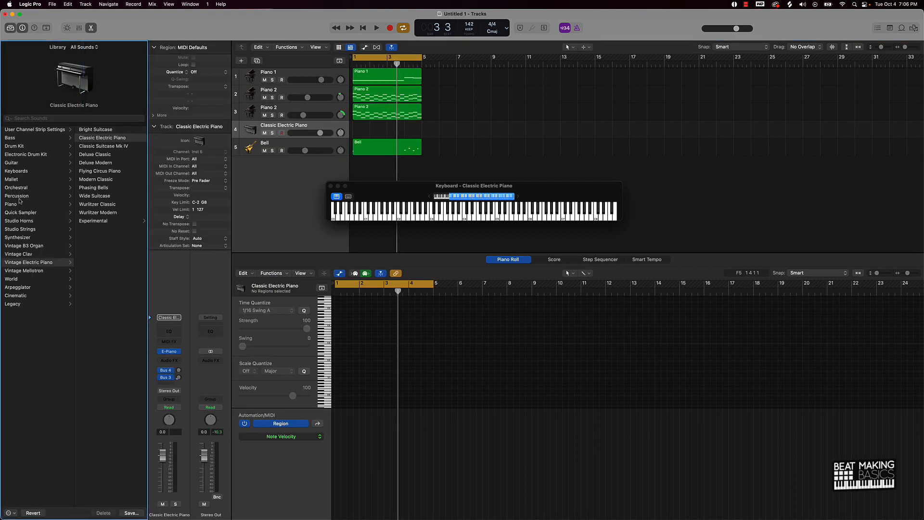
pyautogui.click(28, 236)
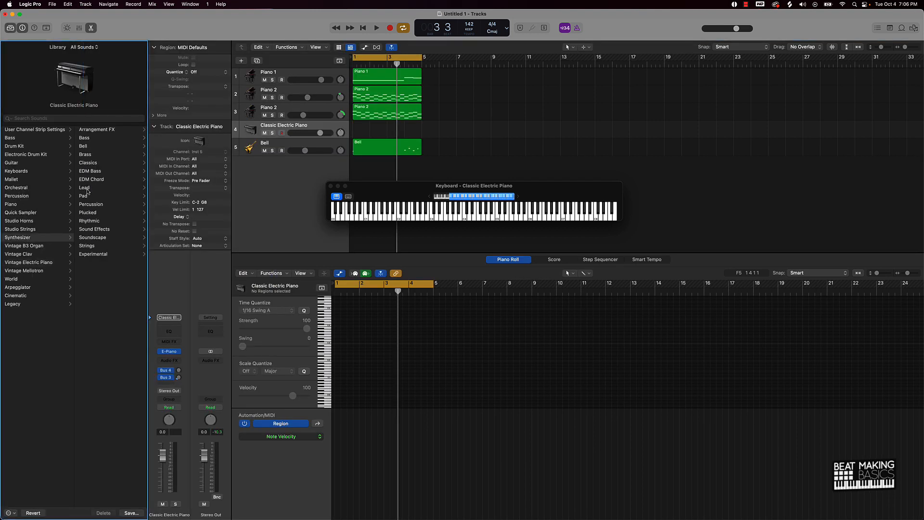
pyautogui.click(85, 188)
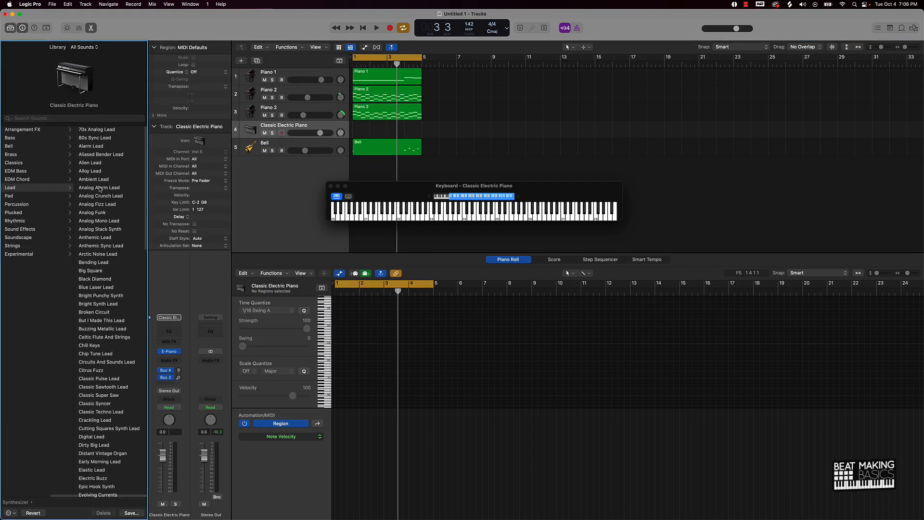
# - Audition Anthemic Lead, Bending Lead, Anthemic Sync Lead and Analog Crunch Lead, and load Analog Alarm Lead on the new track
pyautogui.click(94, 237)
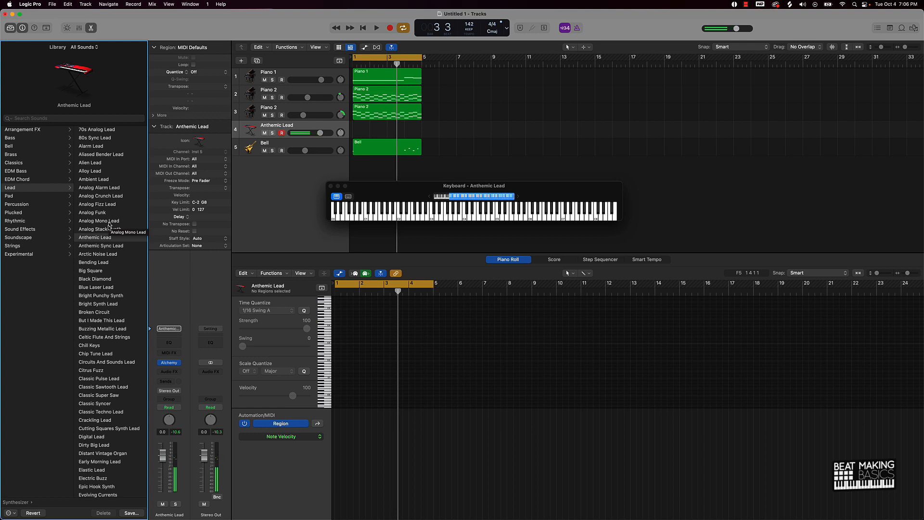
pyautogui.click(102, 262)
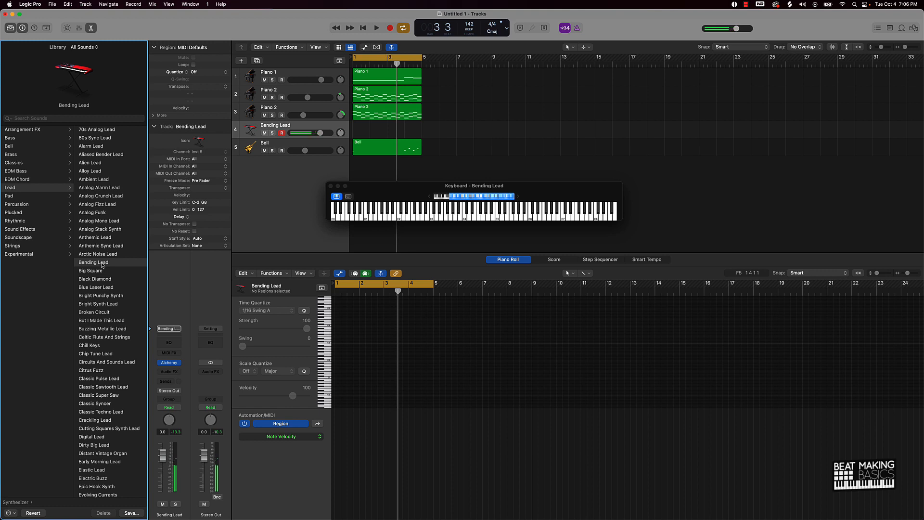
pyautogui.click(92, 246)
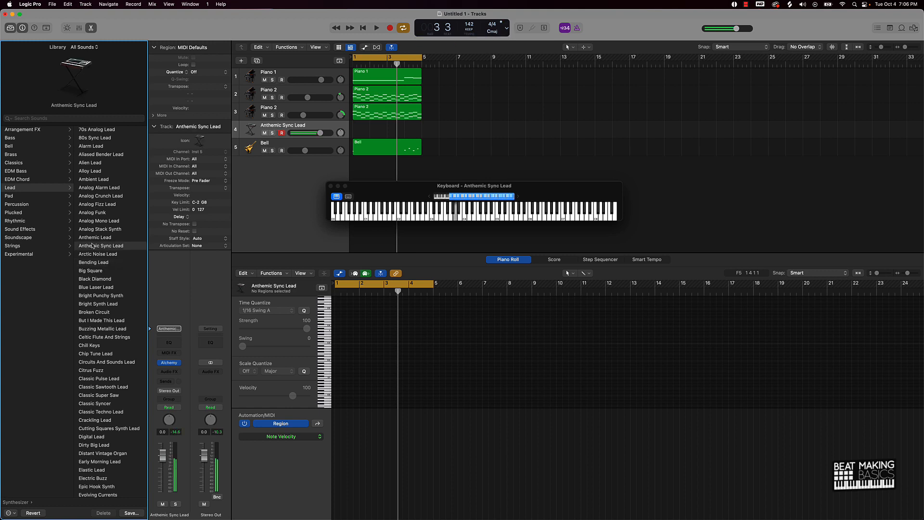
pyautogui.click(88, 197)
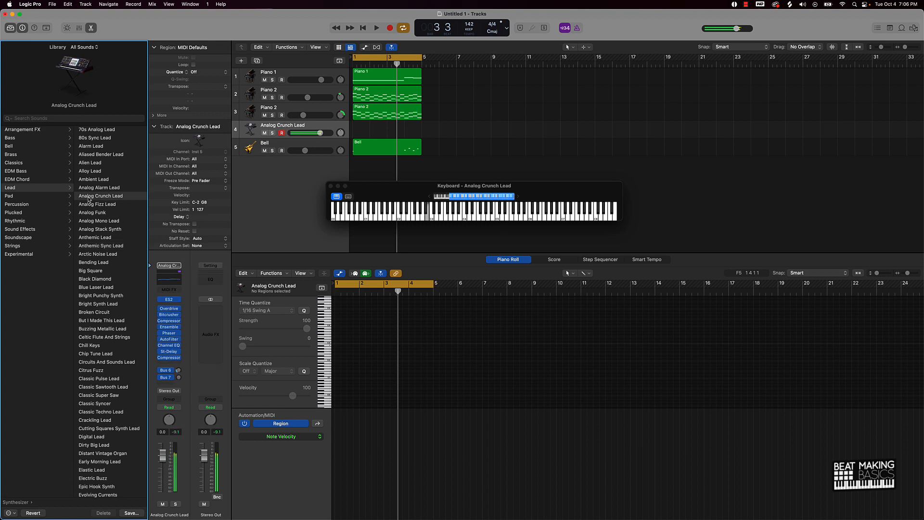
pyautogui.click(92, 186)
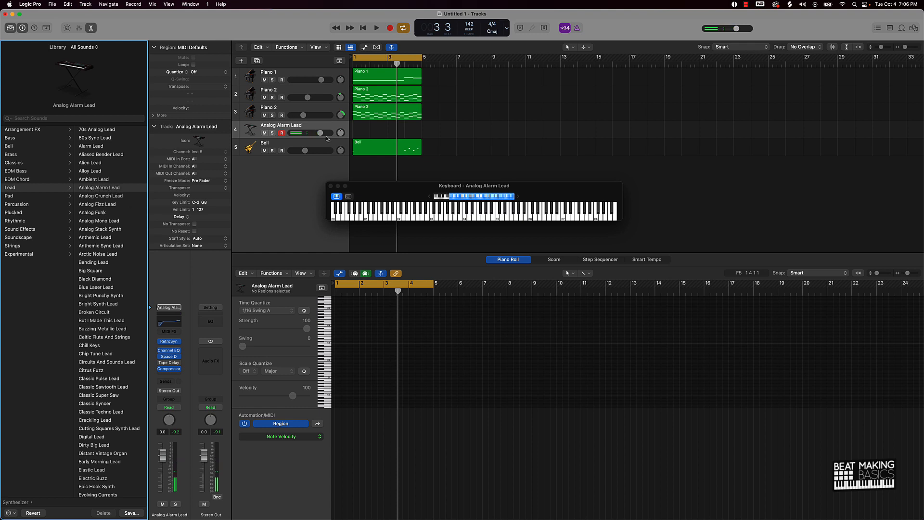
# - Set the Analog Alarm Lead track's volume to -12.8 dB and record a sustained three-note part over the four-bar loop
pyautogui.moveTo(320, 132); pyautogui.dragTo(306, 133)
pyautogui.press('space')
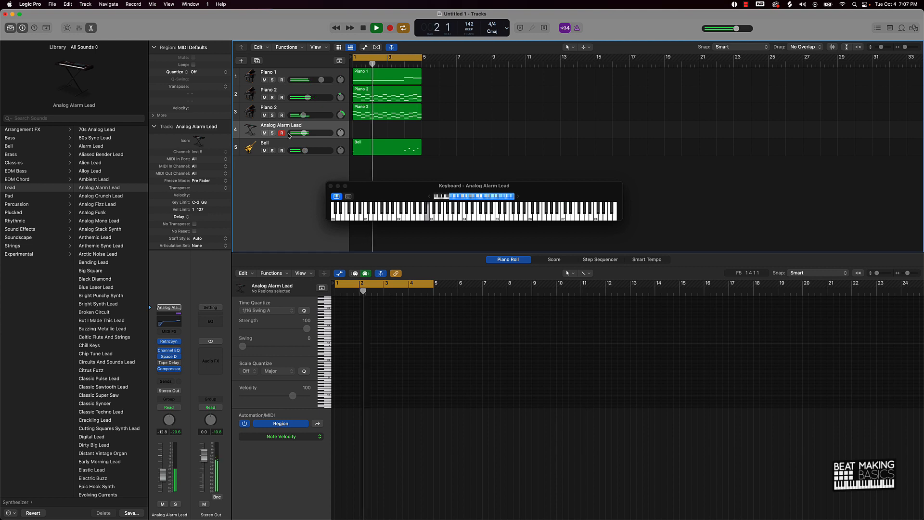
pyautogui.press('r')
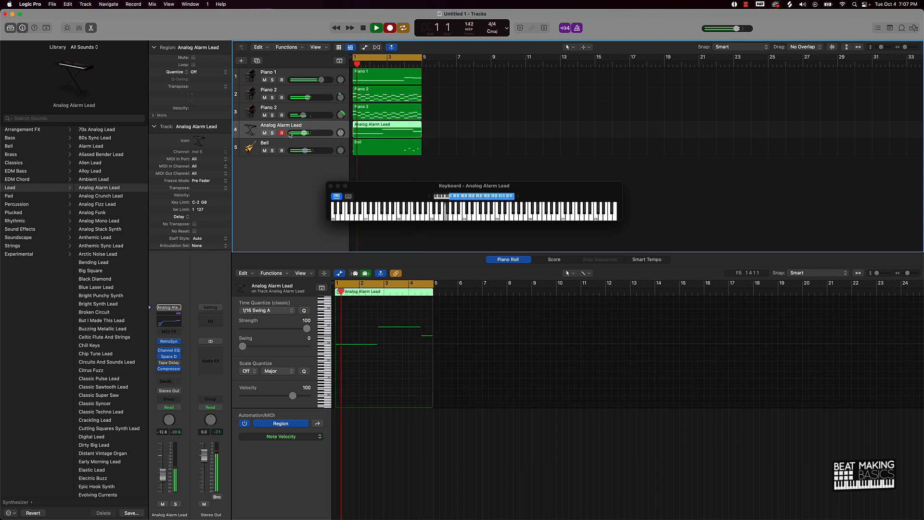
pyautogui.press('space')
# - Select all notes in the recorded Analog Alarm Lead region for editing
pyautogui.click(389, 377)
pyautogui.press('super+a')
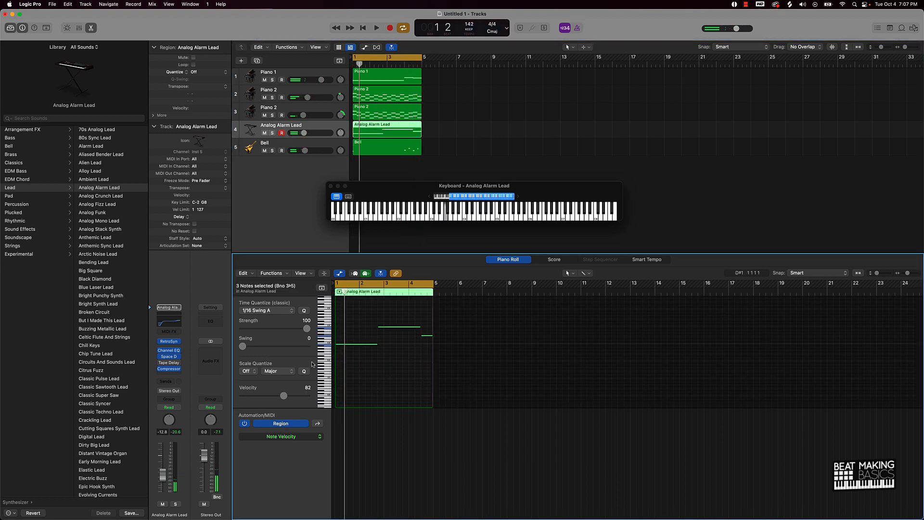